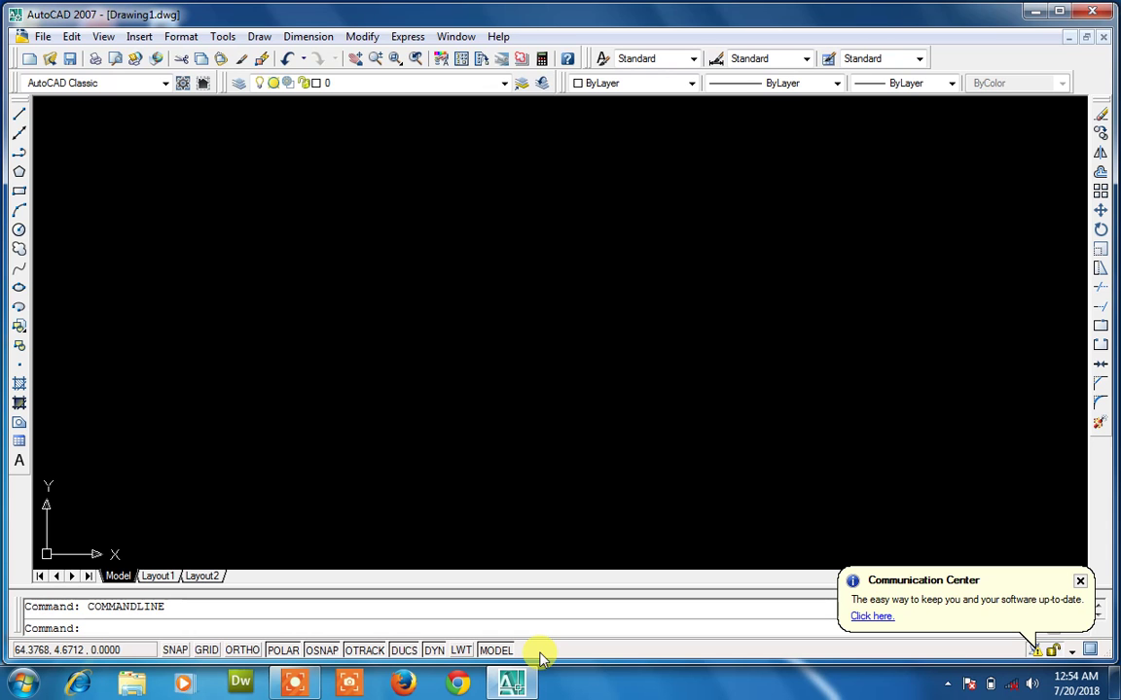
Step: Configure the drawing units to Architectural length type with a precision of 0'-0 1/4"
{"action": "type", "text": "un"}
{"action": "key", "text": "Return"}
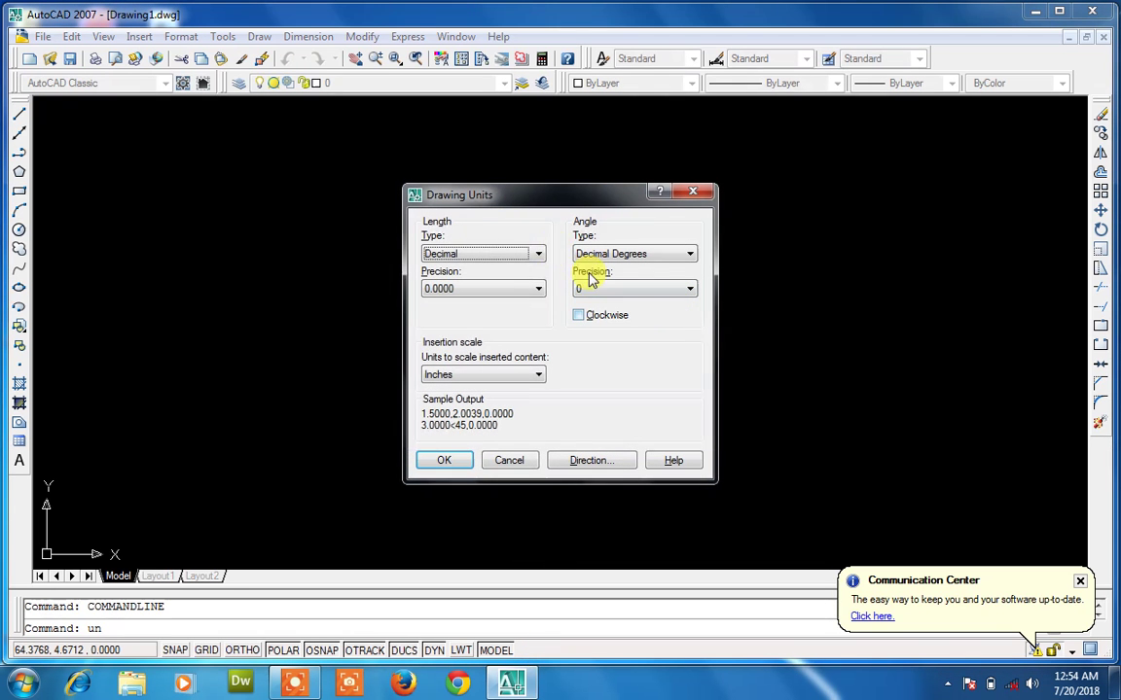
{"action": "left_click", "coordinate": [538, 255]}
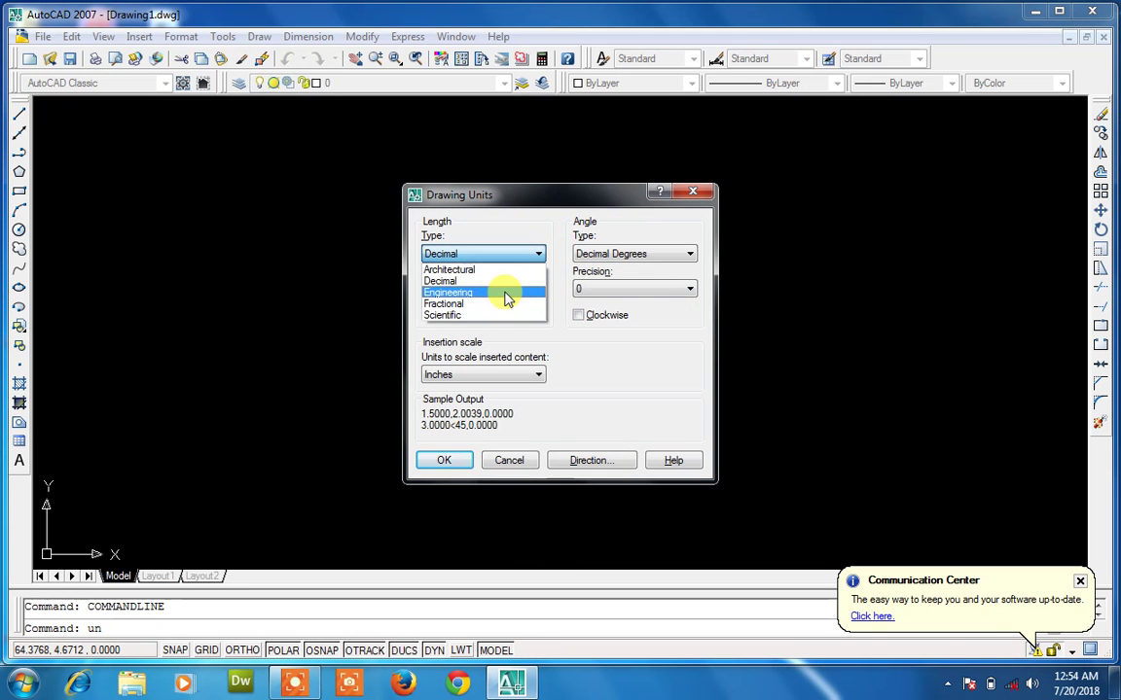
{"action": "left_click", "coordinate": [511, 270]}
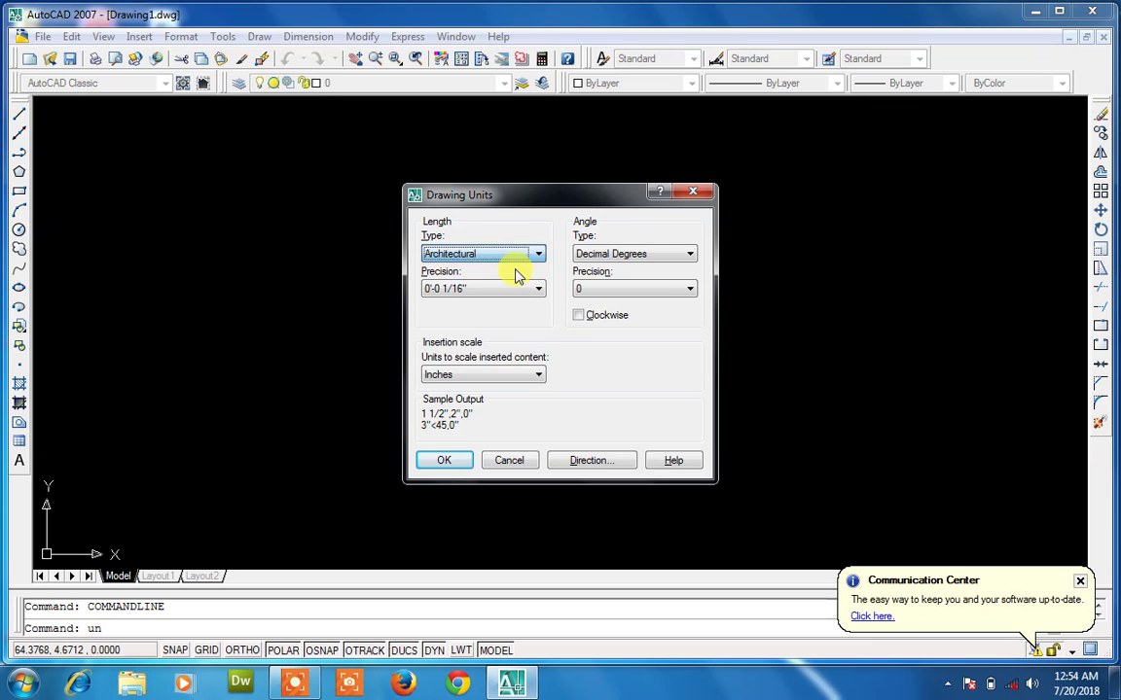
{"action": "left_click", "coordinate": [515, 292]}
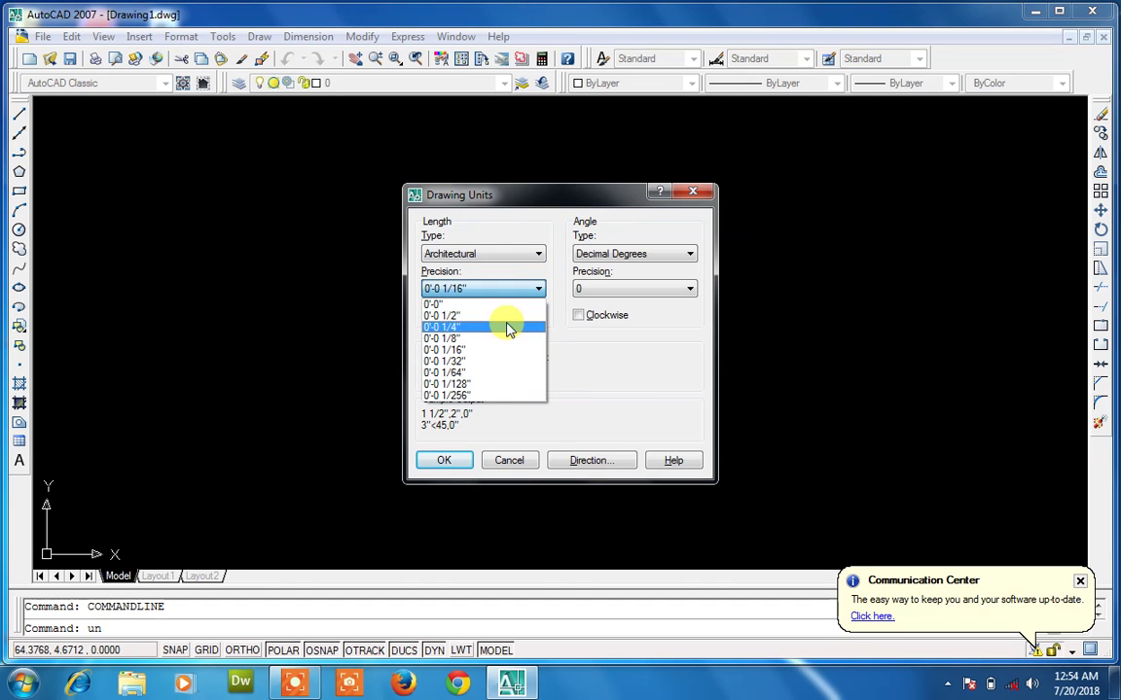
{"action": "left_click", "coordinate": [507, 327]}
{"action": "left_click", "coordinate": [443, 460]}
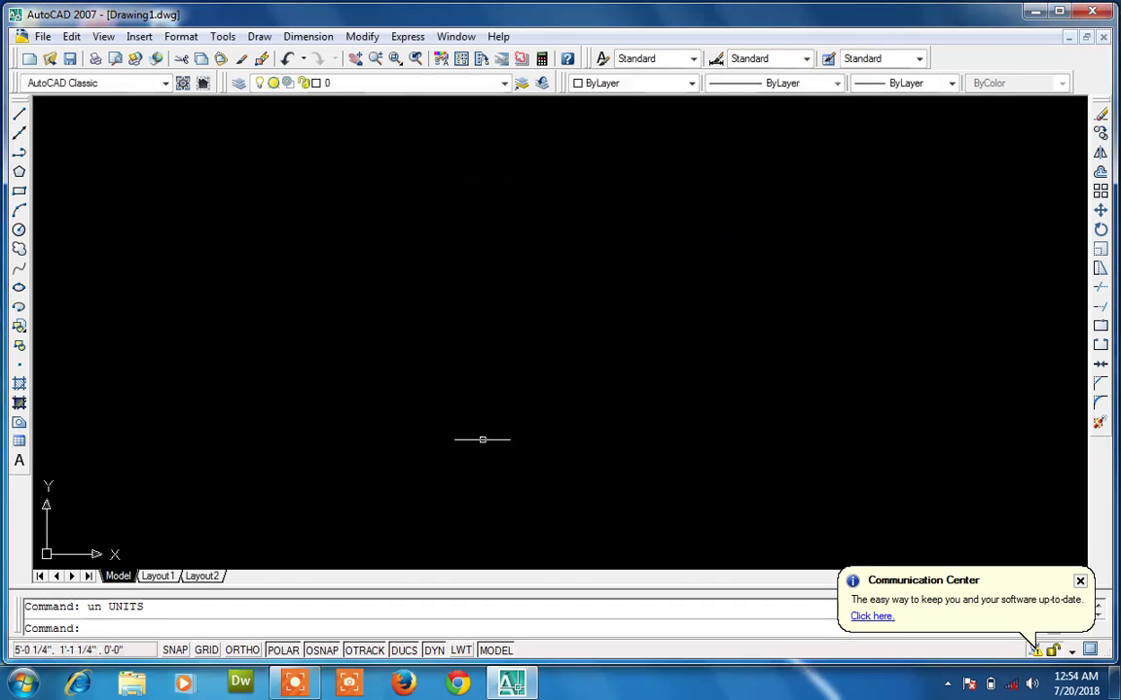
Step: Modify the Standard dimension style's primary units to Architectural format with 0'-0 1/4" precision
{"action": "type", "text": "d"}
{"action": "key", "text": "Return"}
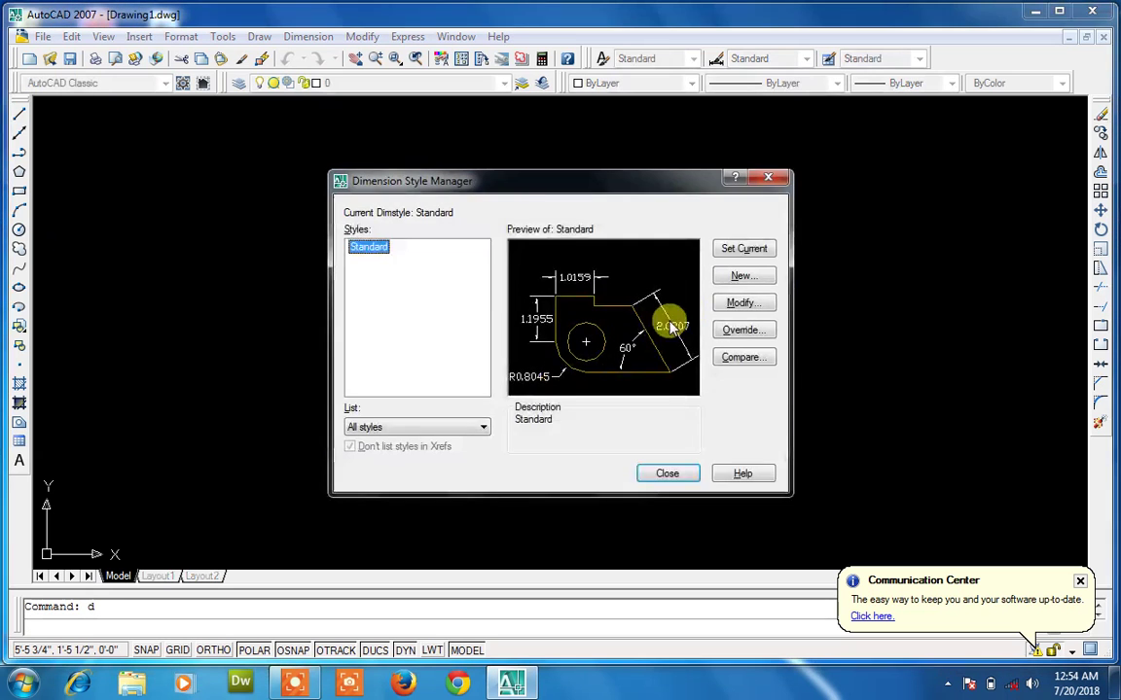
{"action": "left_click", "coordinate": [735, 303]}
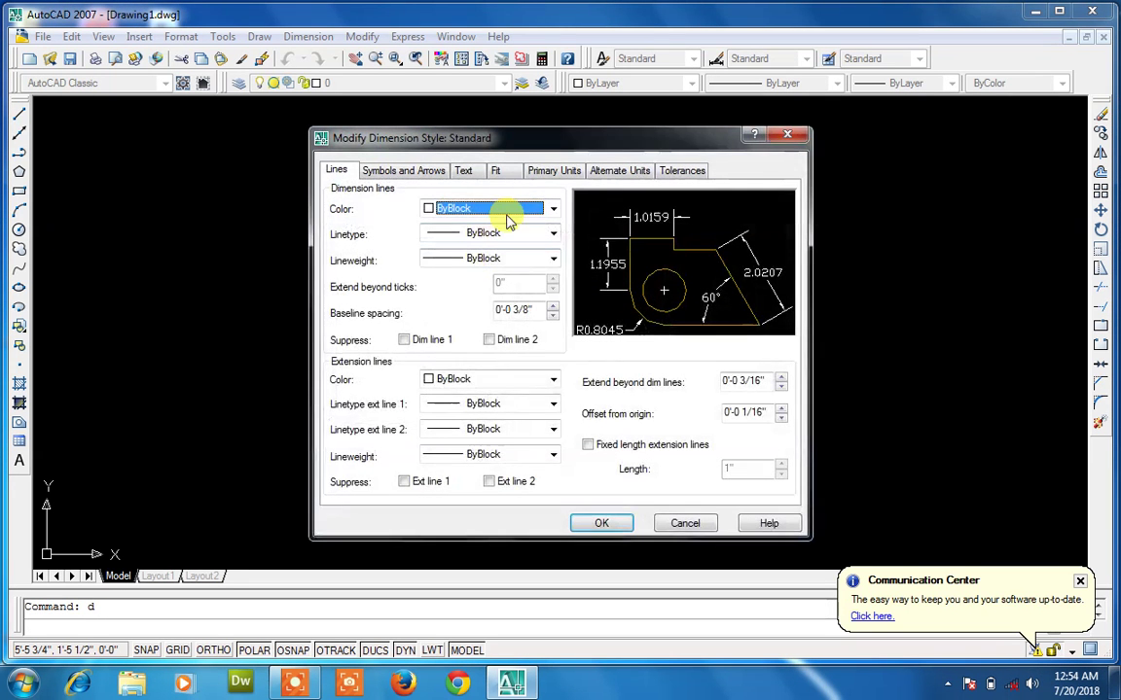
{"action": "left_click", "coordinate": [541, 175]}
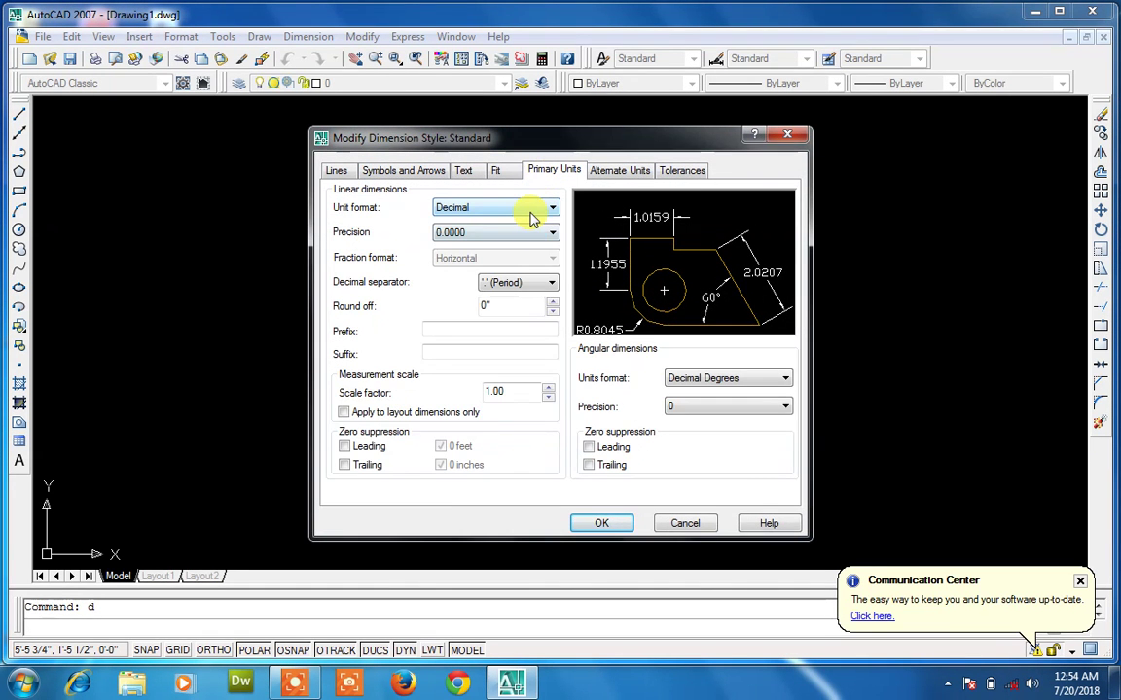
{"action": "left_click", "coordinate": [531, 211]}
{"action": "left_click", "coordinate": [515, 257]}
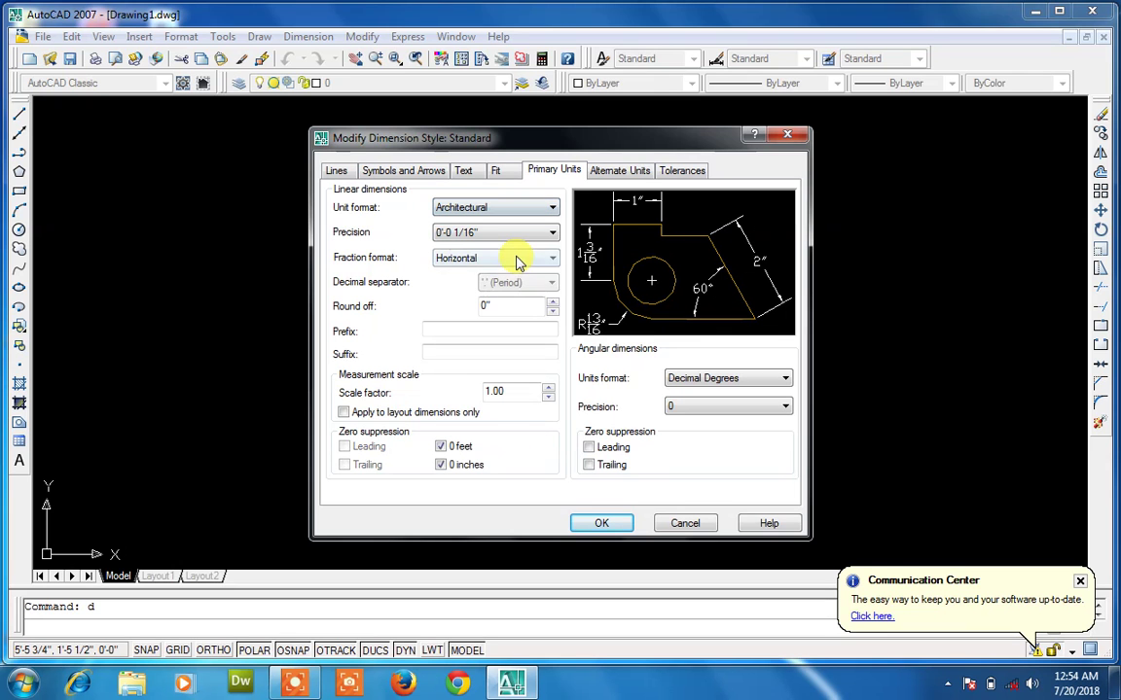
{"action": "left_click", "coordinate": [483, 233]}
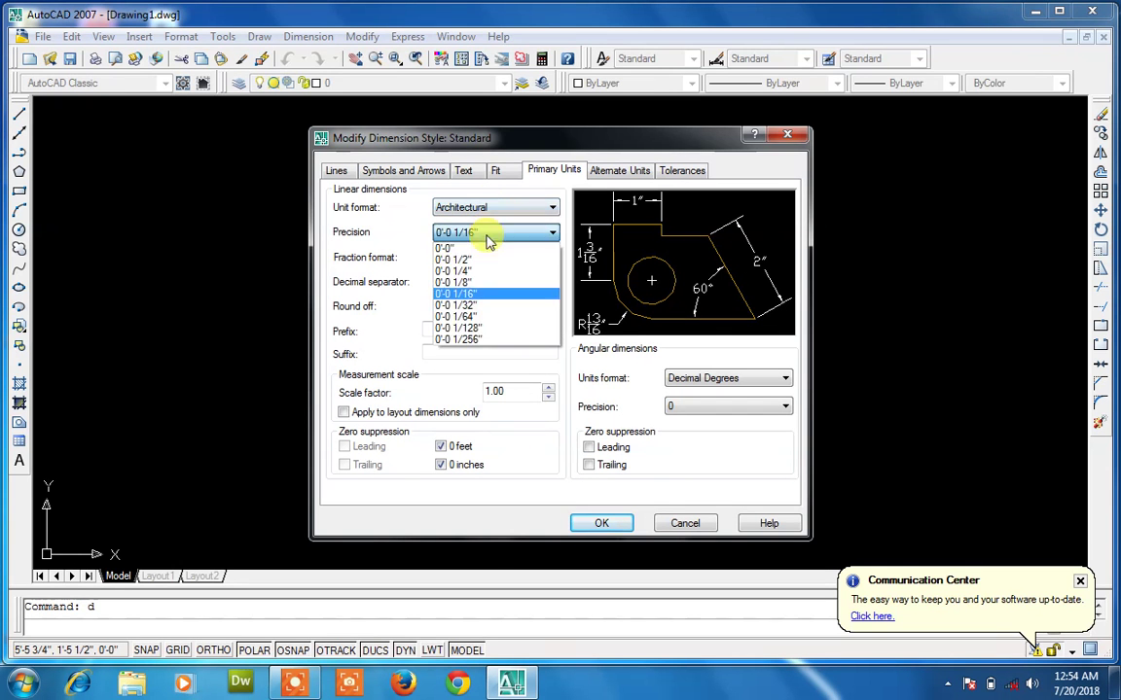
{"action": "left_click", "coordinate": [486, 272]}
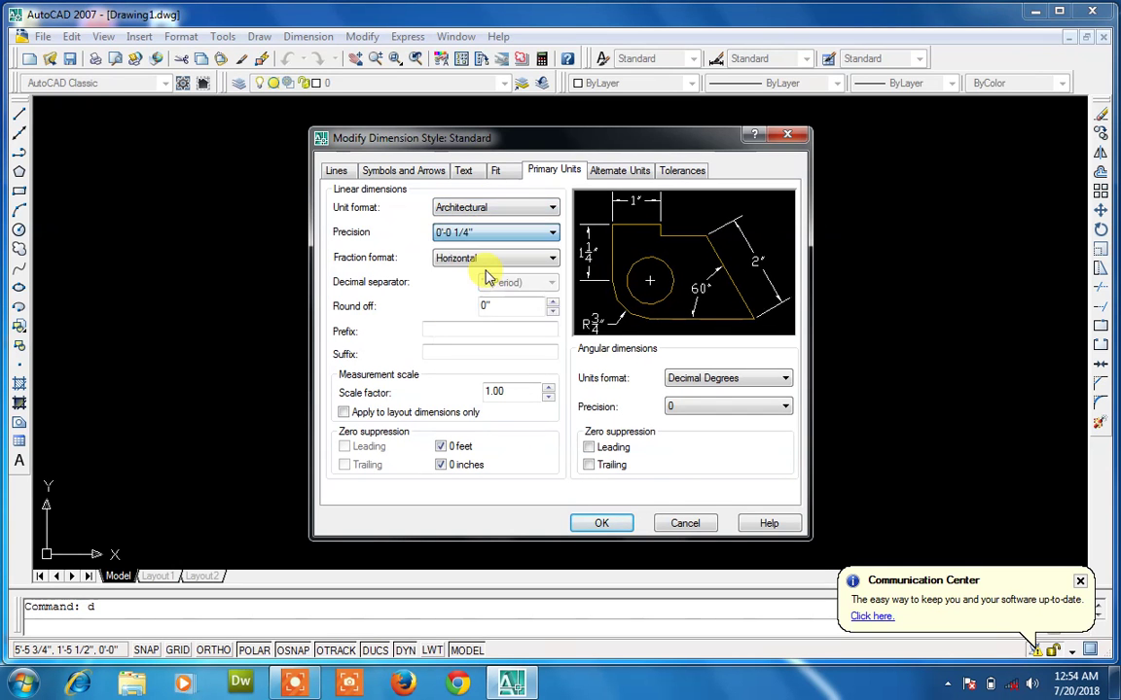
Step: Set the Standard dimension style's text height to 7" and align its text with the dimension line, then save the style
{"action": "left_click", "coordinate": [465, 173]}
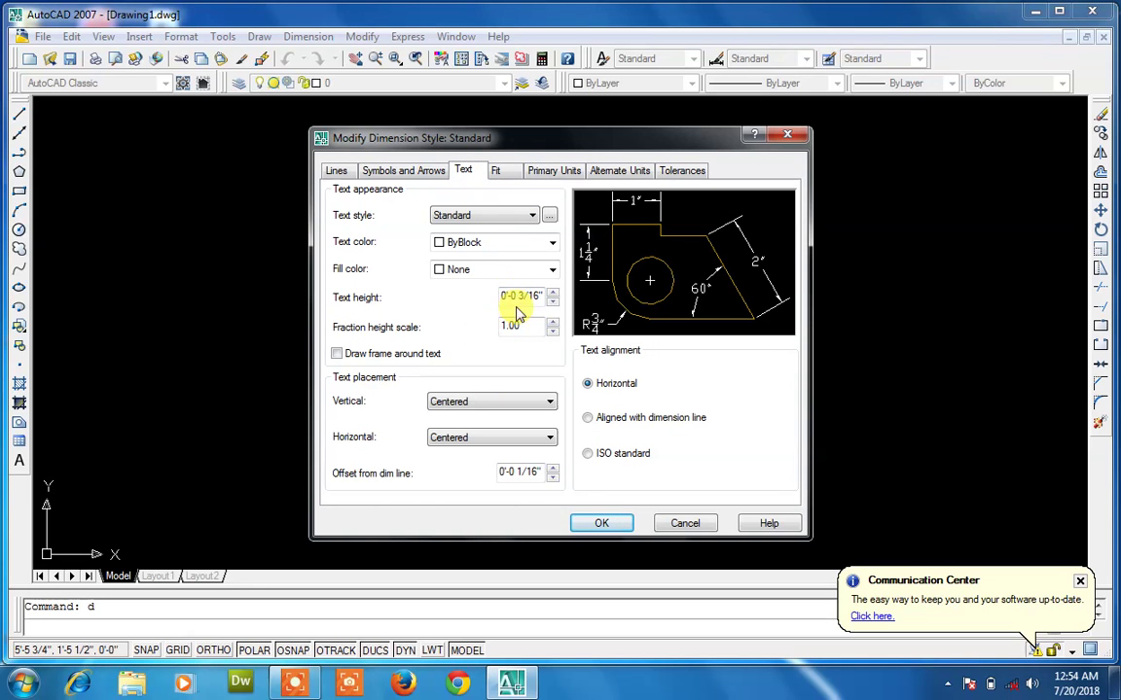
{"action": "left_click_drag", "start_coordinate": [509, 296], "coordinate": [550, 304]}
{"action": "key", "text": "BackSpace"}
{"action": "key", "text": "BackSpace"}
{"action": "key", "text": "BackSpace"}
{"action": "key", "text": "BackSpace"}
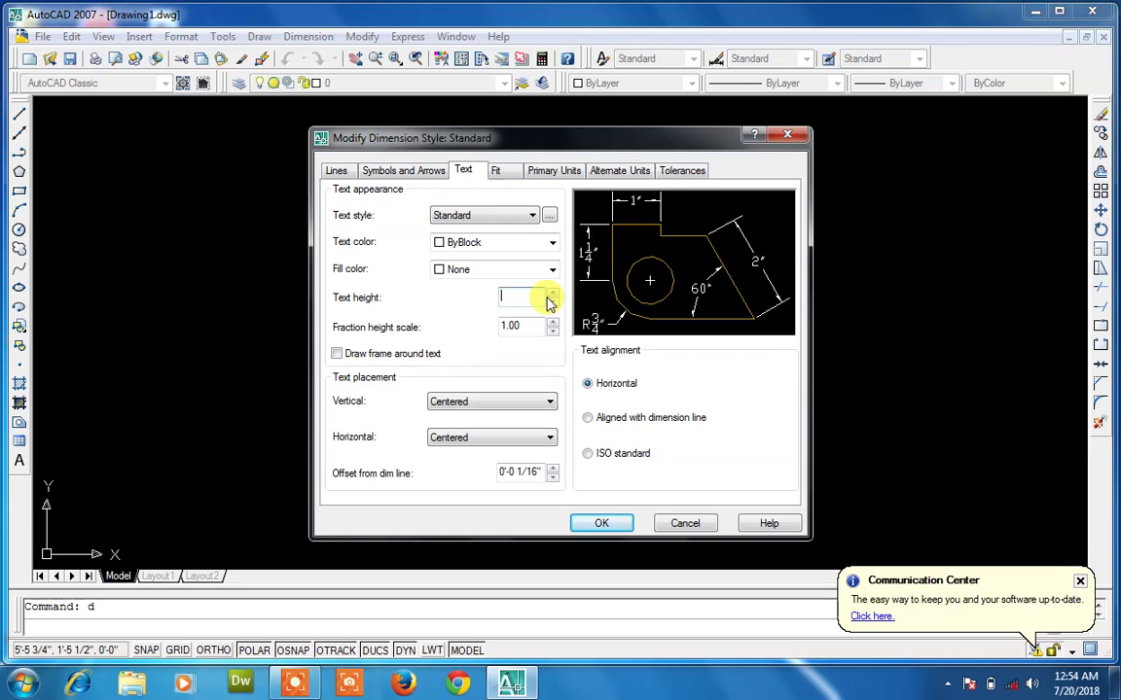
{"action": "type", "text": "7"}
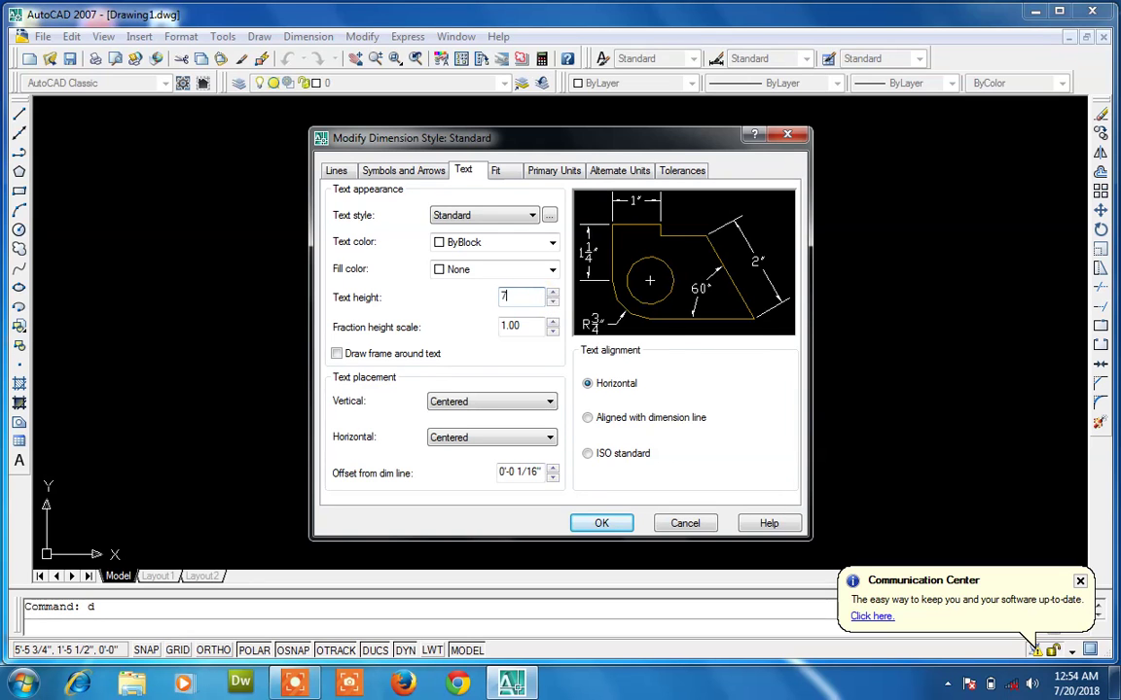
{"action": "left_click", "coordinate": [592, 419]}
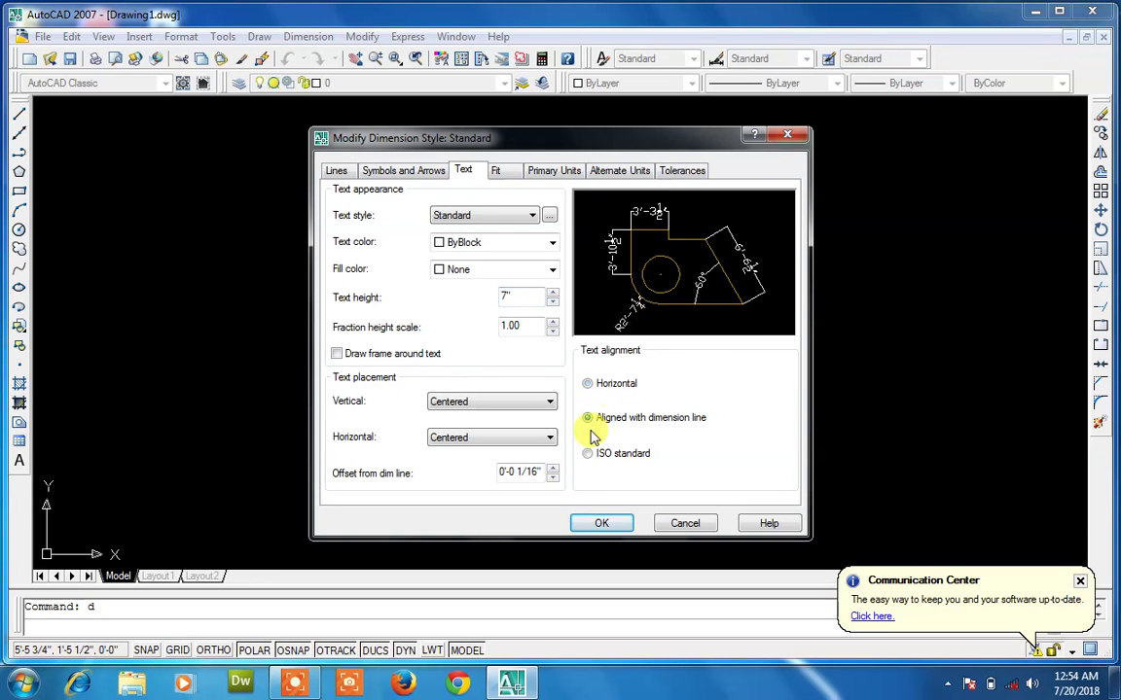
{"action": "left_click", "coordinate": [600, 523]}
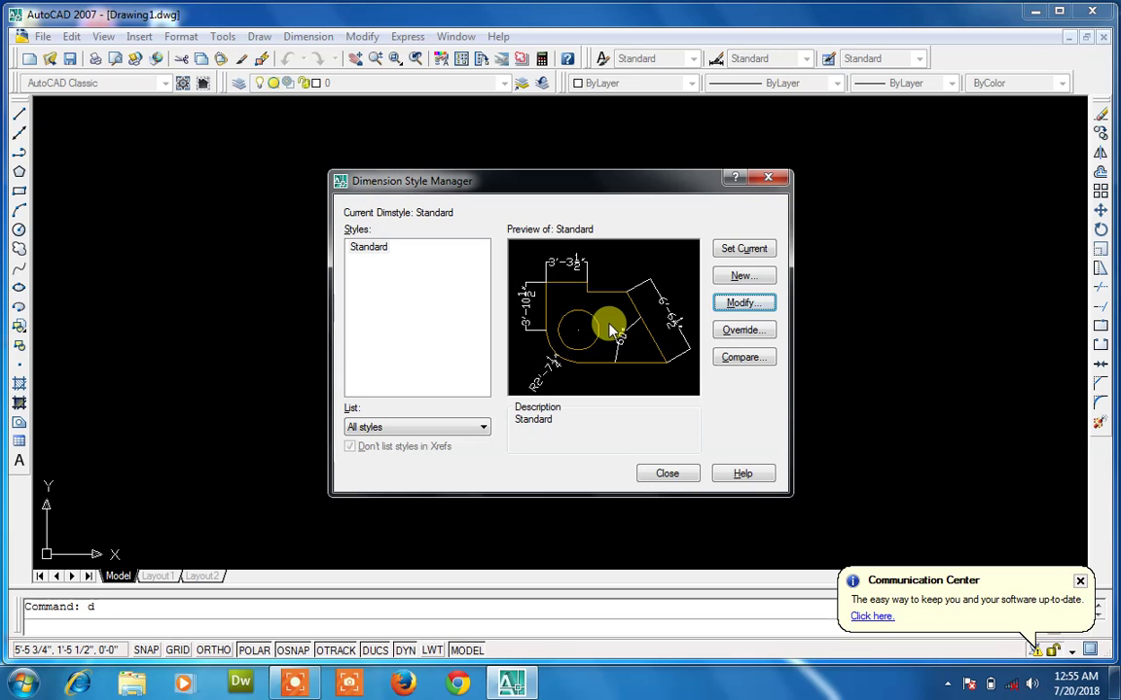
{"action": "left_click", "coordinate": [667, 473]}
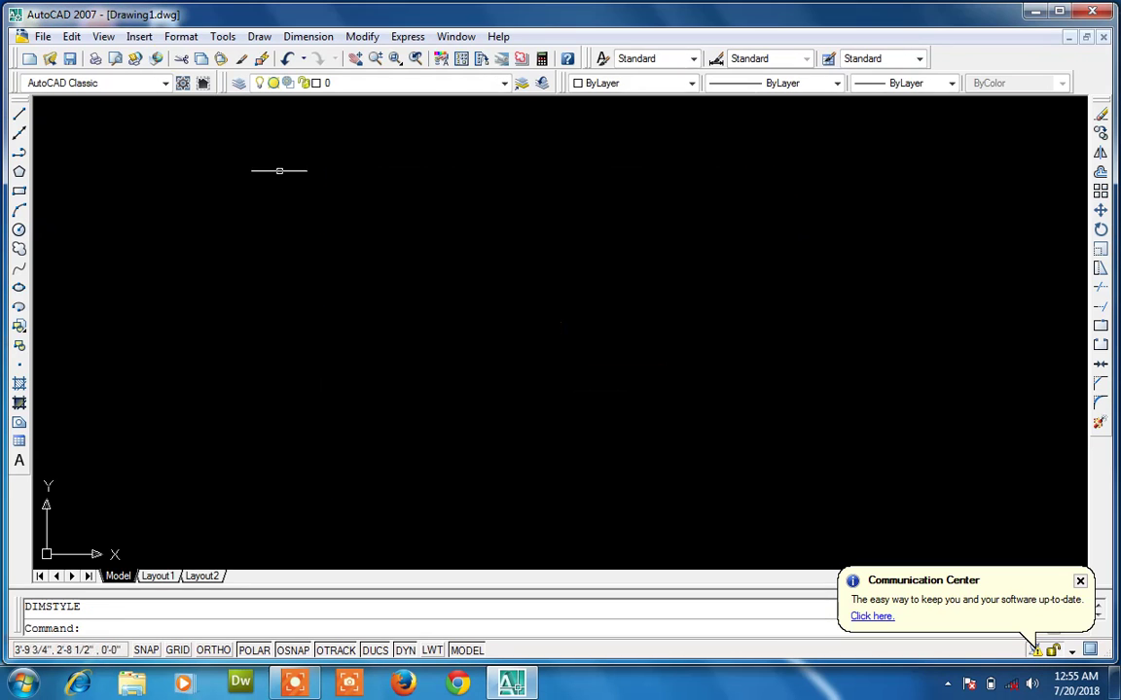
Step: Turn off the UCS icon's Origin display option so the icon is not placed at the origin
{"action": "left_click", "coordinate": [110, 38]}
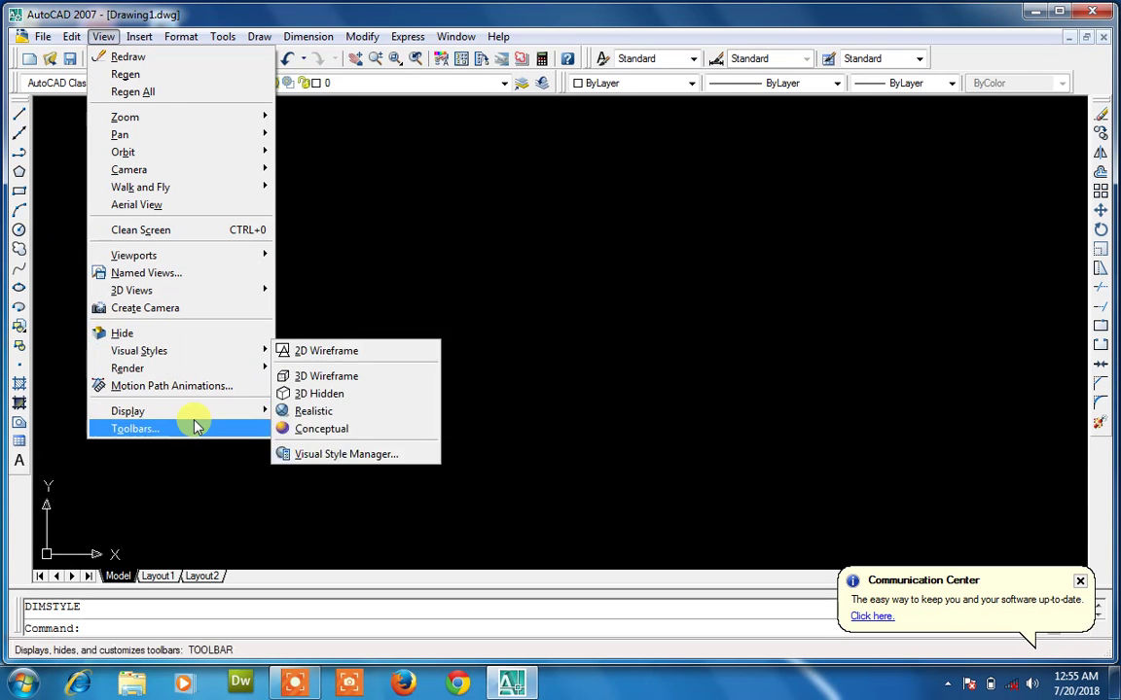
{"action": "mouse_move", "coordinate": [220, 418]}
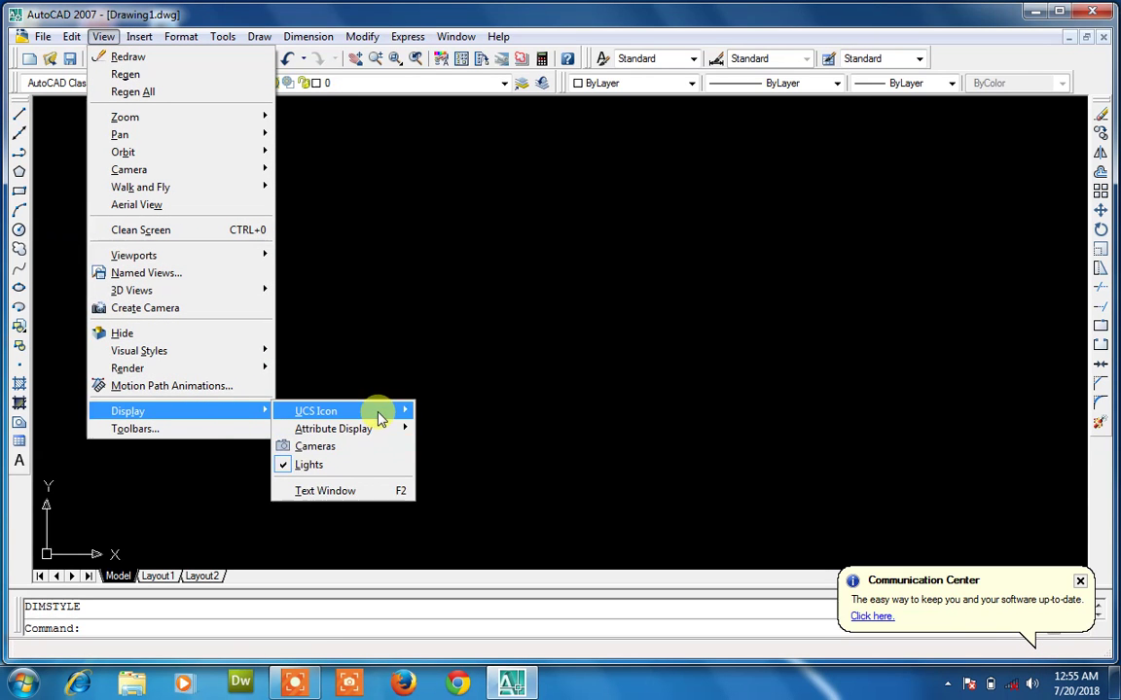
{"action": "mouse_move", "coordinate": [380, 416]}
{"action": "left_click", "coordinate": [426, 431]}
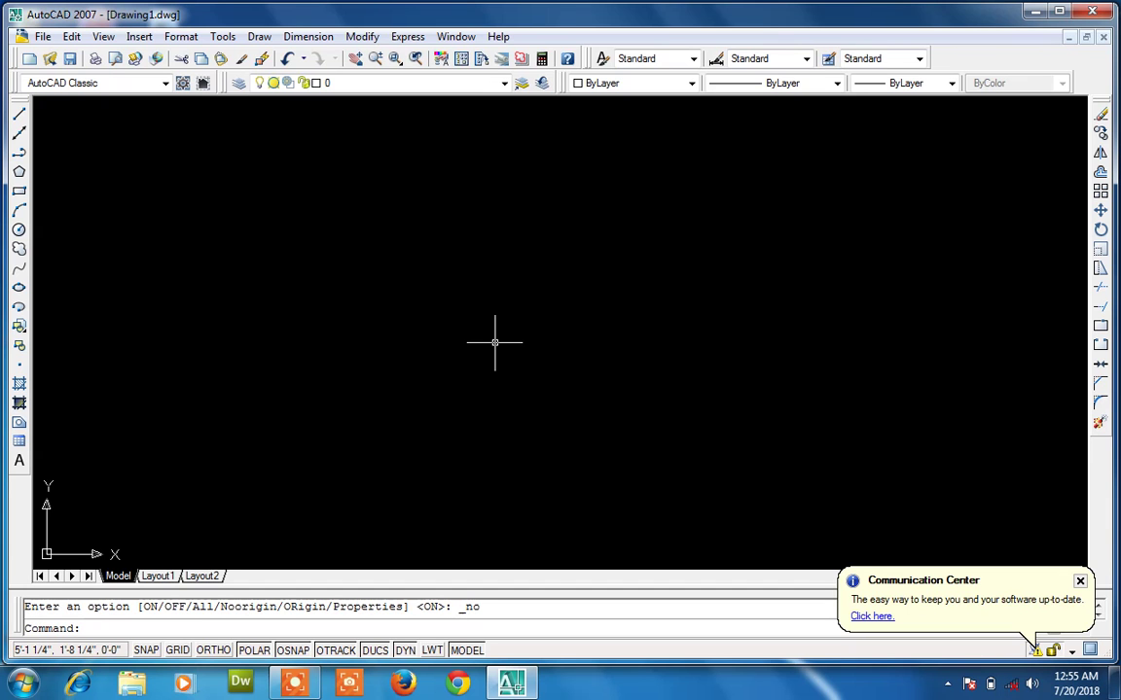
Step: Draw a 15' by 12' rectangle as the outer outline in the empty drawing area
{"action": "type", "text": "rec"}
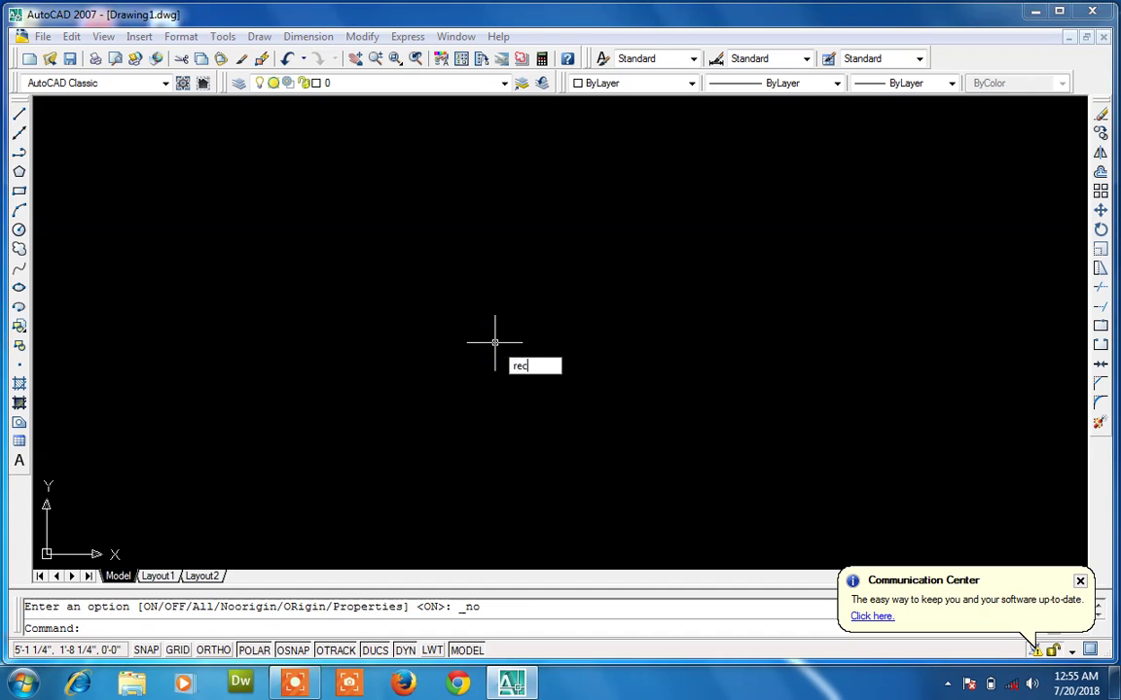
{"action": "key", "text": "Return"}
{"action": "left_click", "coordinate": [364, 235]}
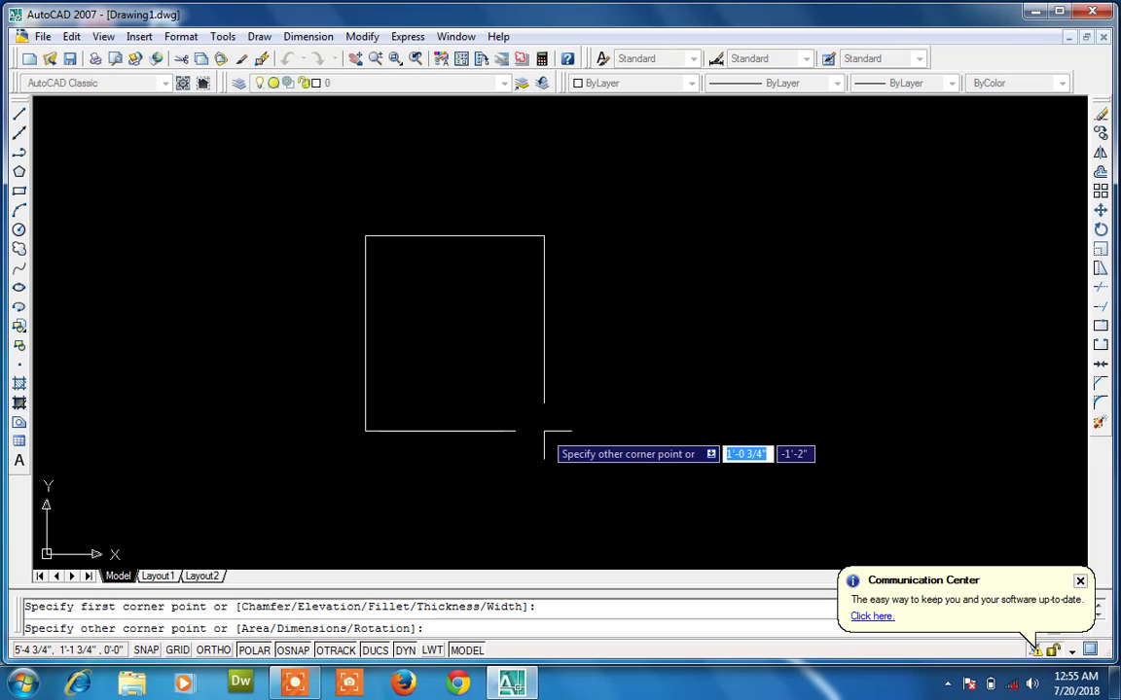
{"action": "type", "text": "15"}
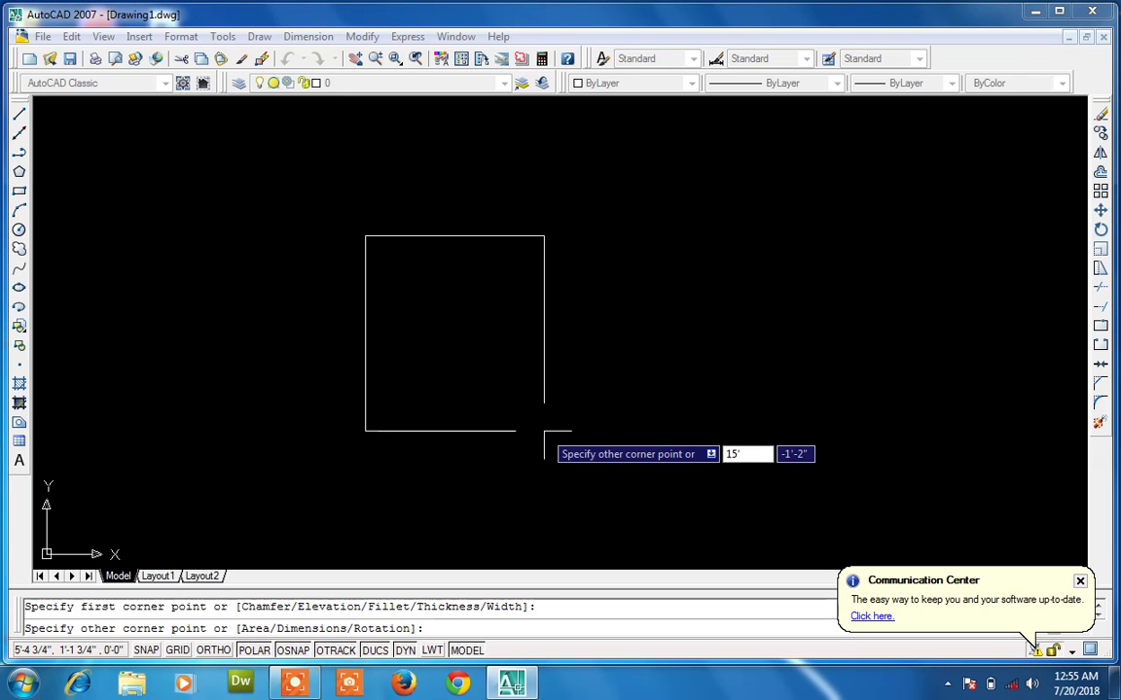
{"action": "key", "text": "Tab"}
{"action": "type", "text": "2"}
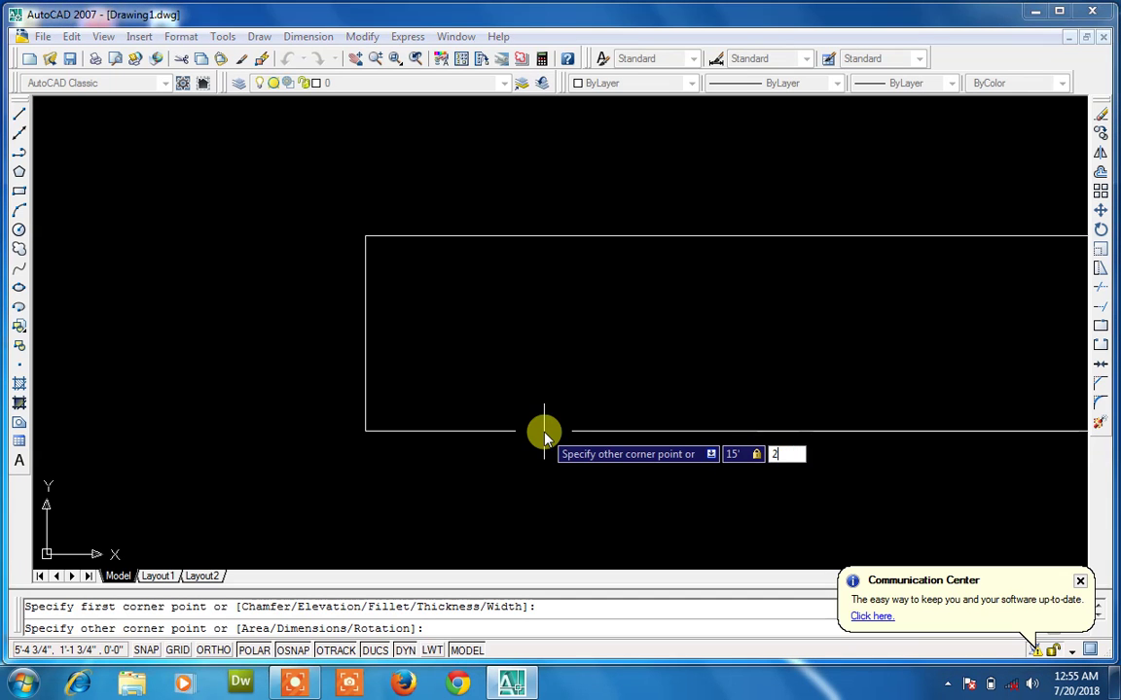
{"action": "key", "text": "BackSpace"}
{"action": "type", "text": "12"}
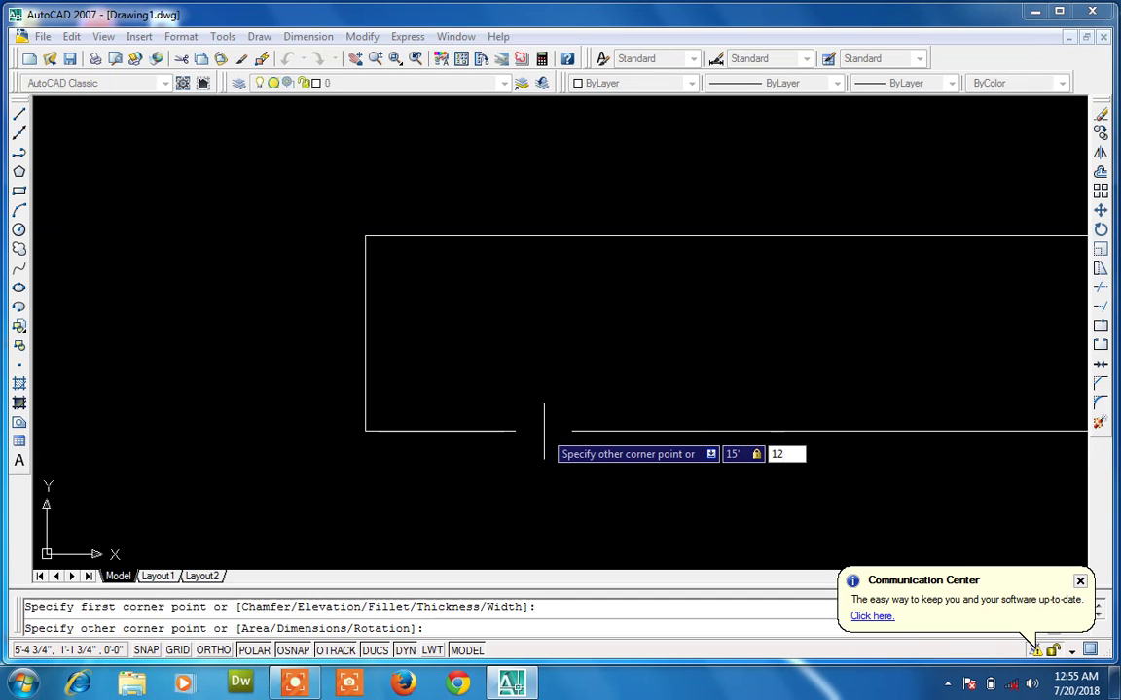
{"action": "key", "text": "Return"}
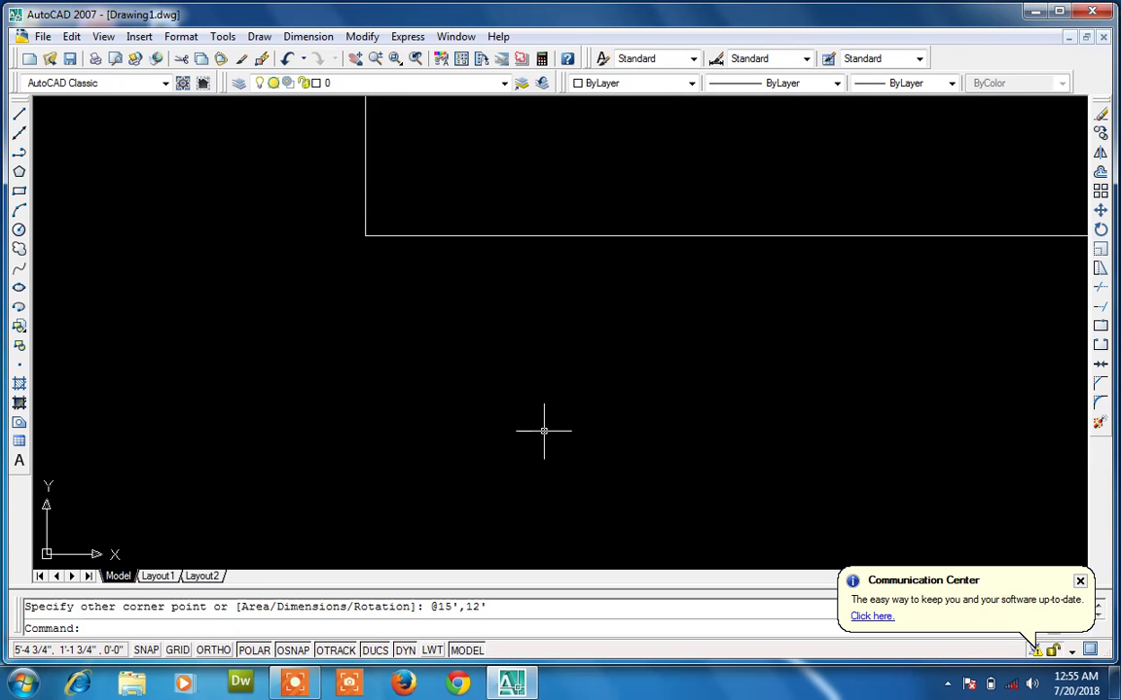
{"action": "type", "text": "z"}
{"action": "key", "text": "Return"}
{"action": "type", "text": "e"}
{"action": "key", "text": "Return"}
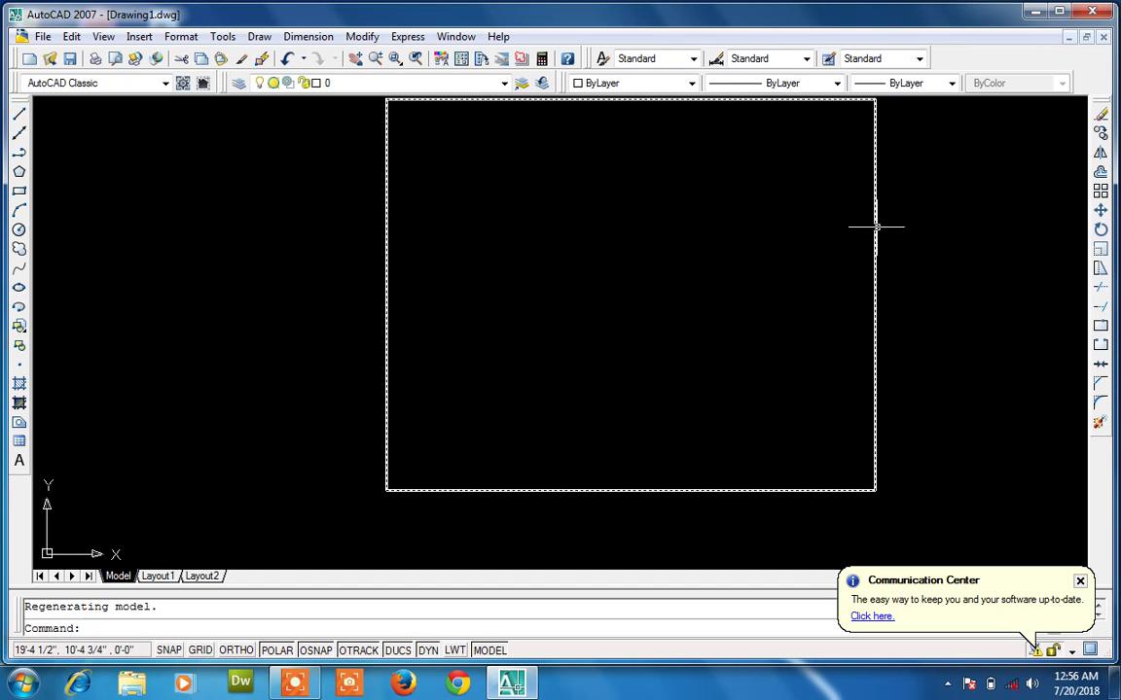
Step: Offset the rectangle 9" inward to form the inner wall outline
{"action": "type", "text": "o"}
{"action": "key", "text": "Return"}
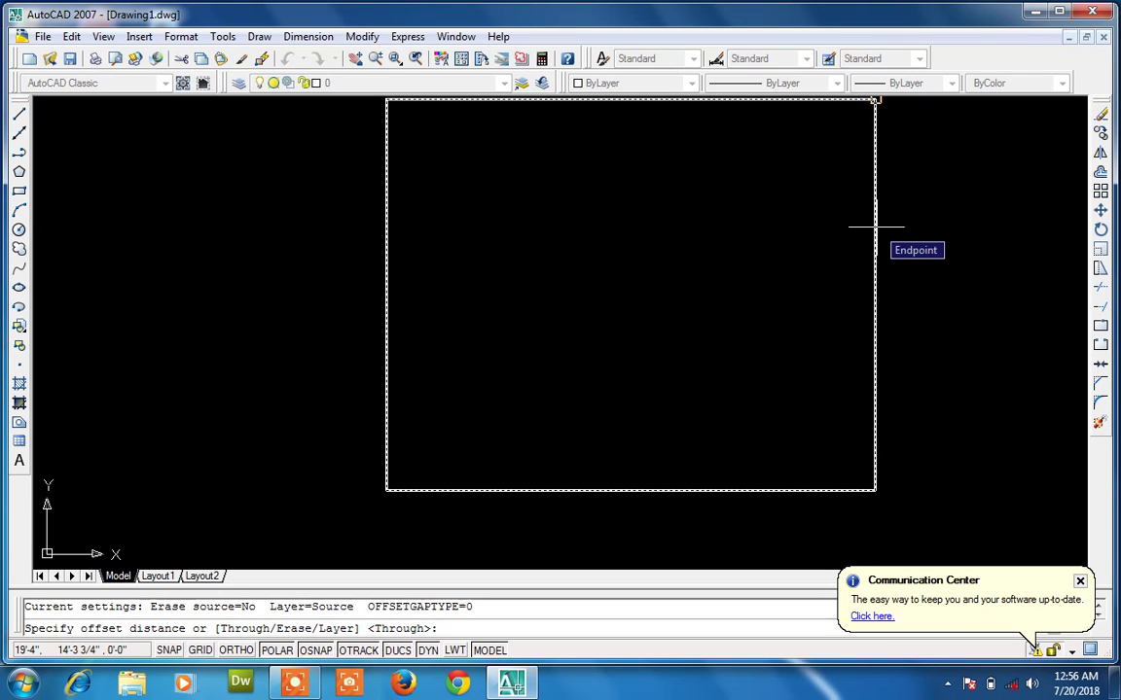
{"action": "type", "text": "9"}
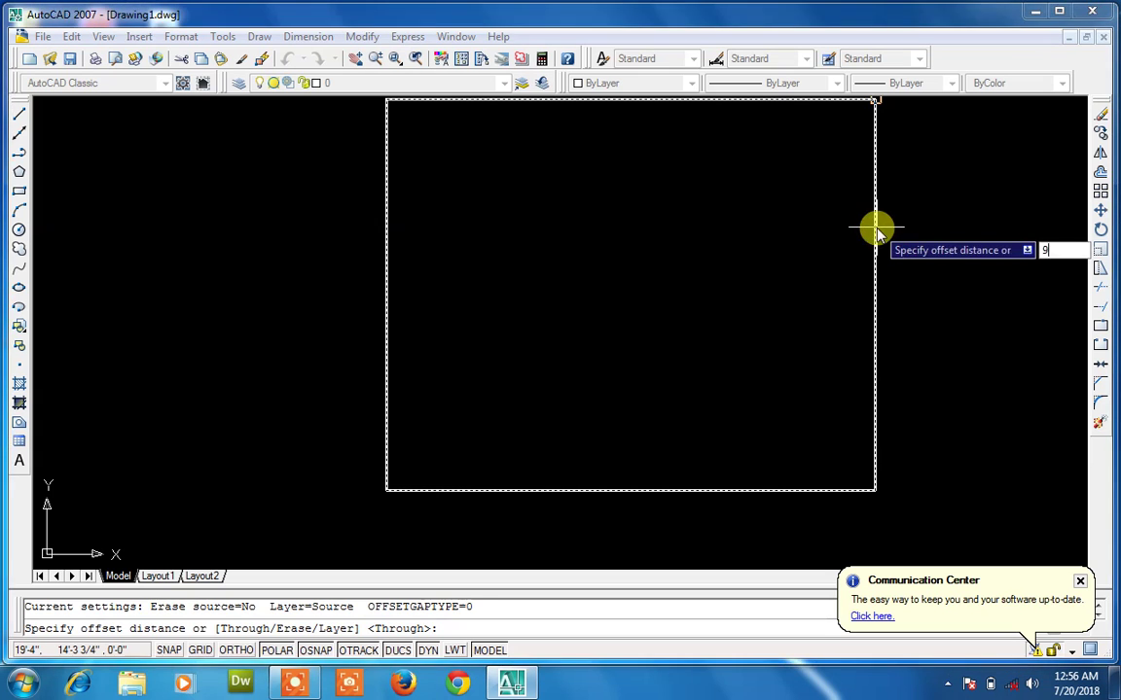
{"action": "key", "text": "Return"}
{"action": "left_click", "coordinate": [876, 223]}
{"action": "left_click", "coordinate": [764, 305]}
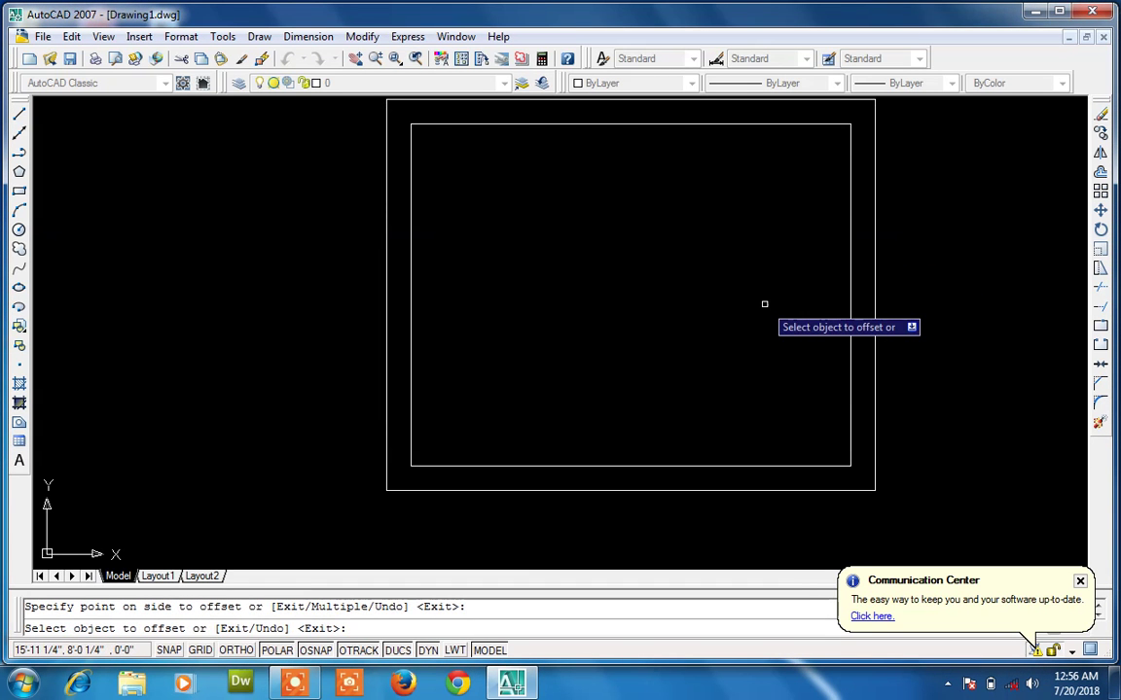
{"action": "key", "text": "Escape"}
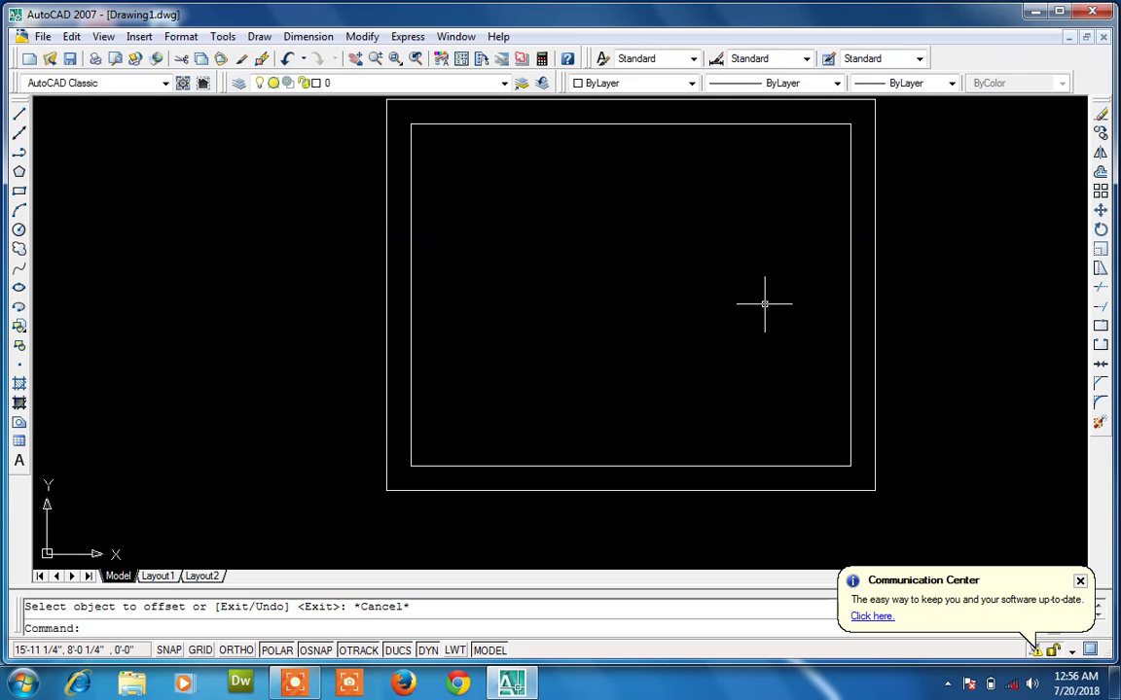
{"action": "type", "text": "l"}
{"action": "key", "text": "Return"}
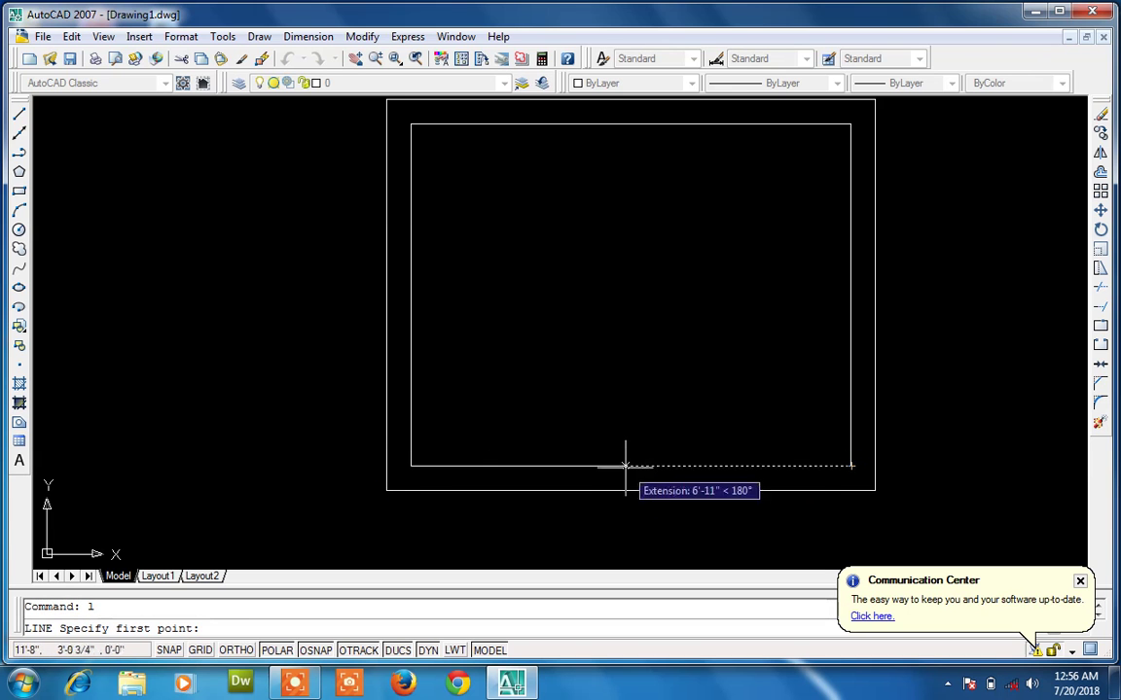
{"action": "left_click", "coordinate": [626, 466]}
{"action": "left_click", "coordinate": [587, 501]}
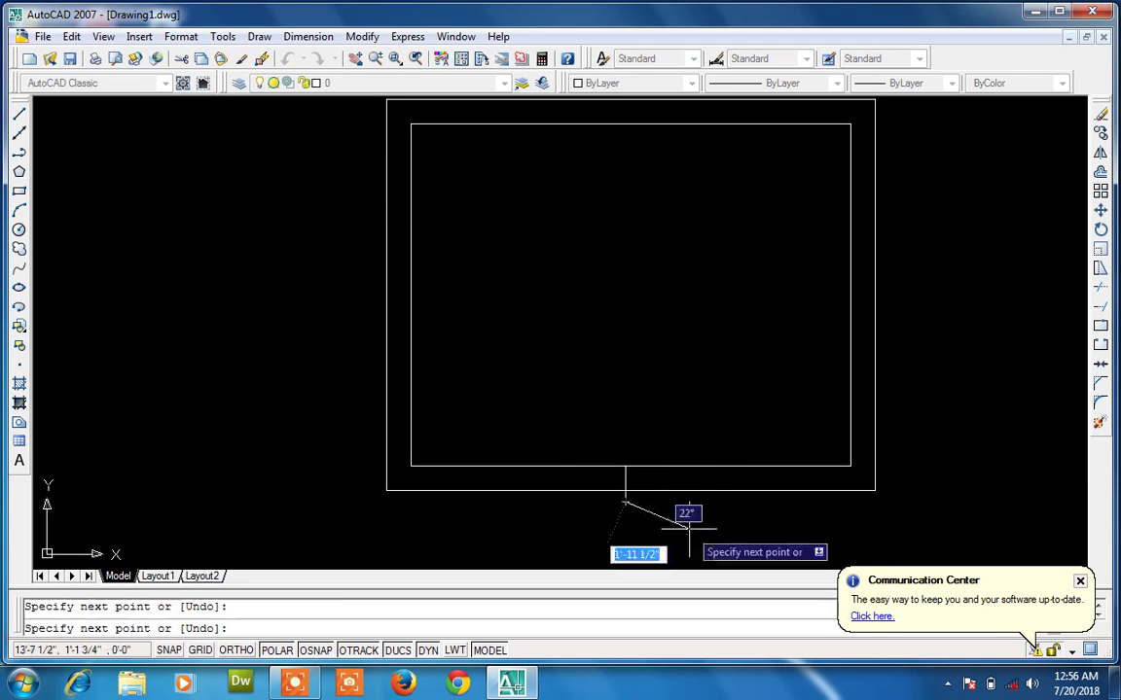
{"action": "key", "text": "Escape"}
{"action": "key", "text": "ctrl+z"}
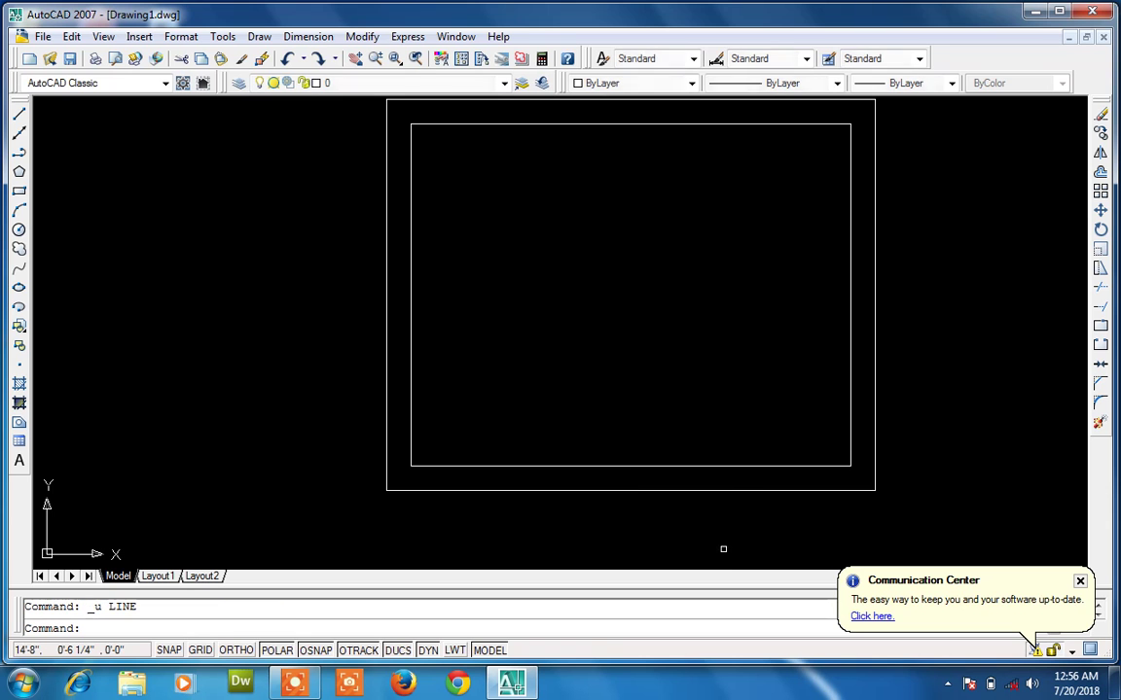
Step: Enable all object snap modes in the drafting settings
{"action": "type", "text": "os"}
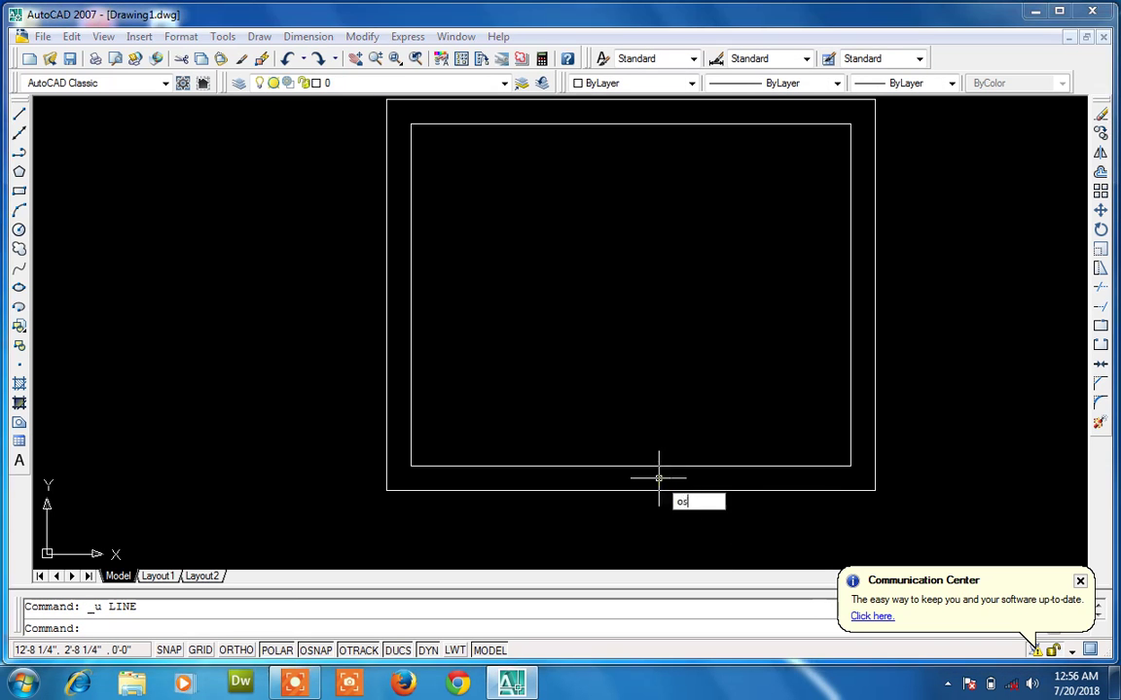
{"action": "key", "text": "Return"}
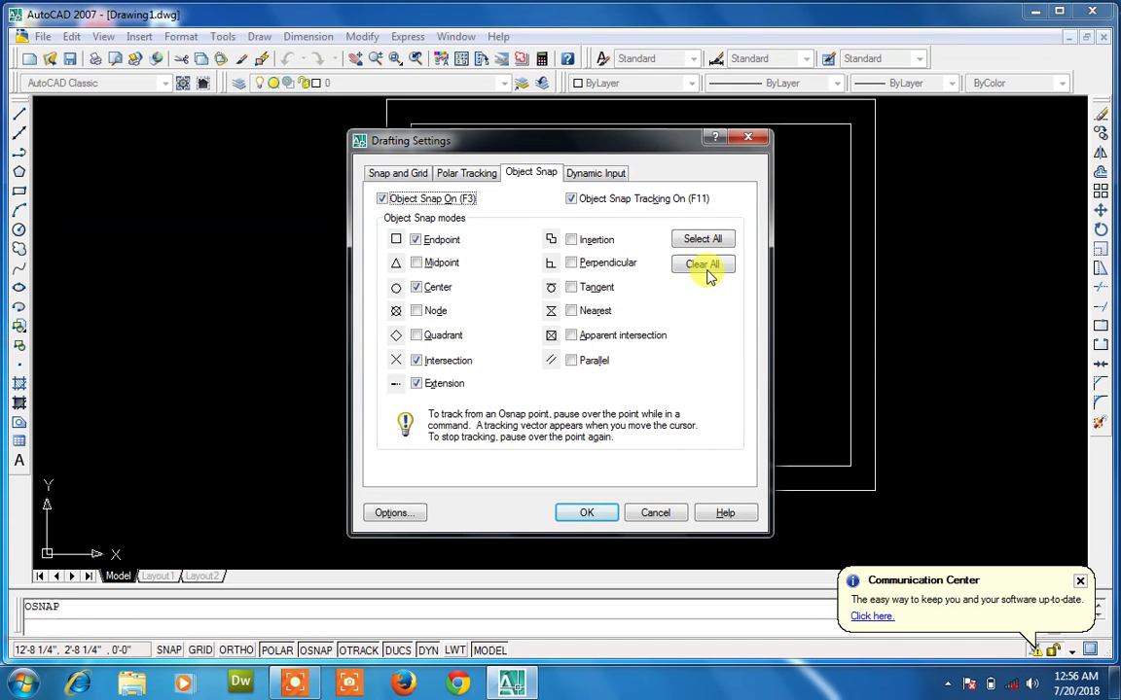
{"action": "left_click", "coordinate": [713, 240]}
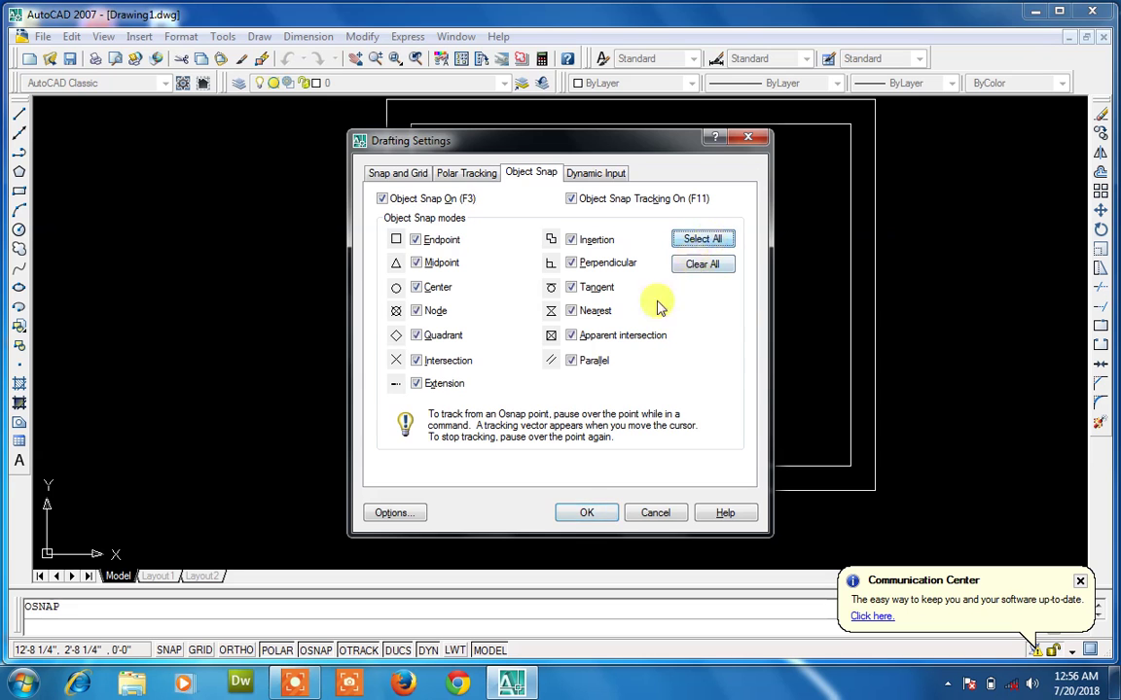
{"action": "left_click", "coordinate": [584, 514]}
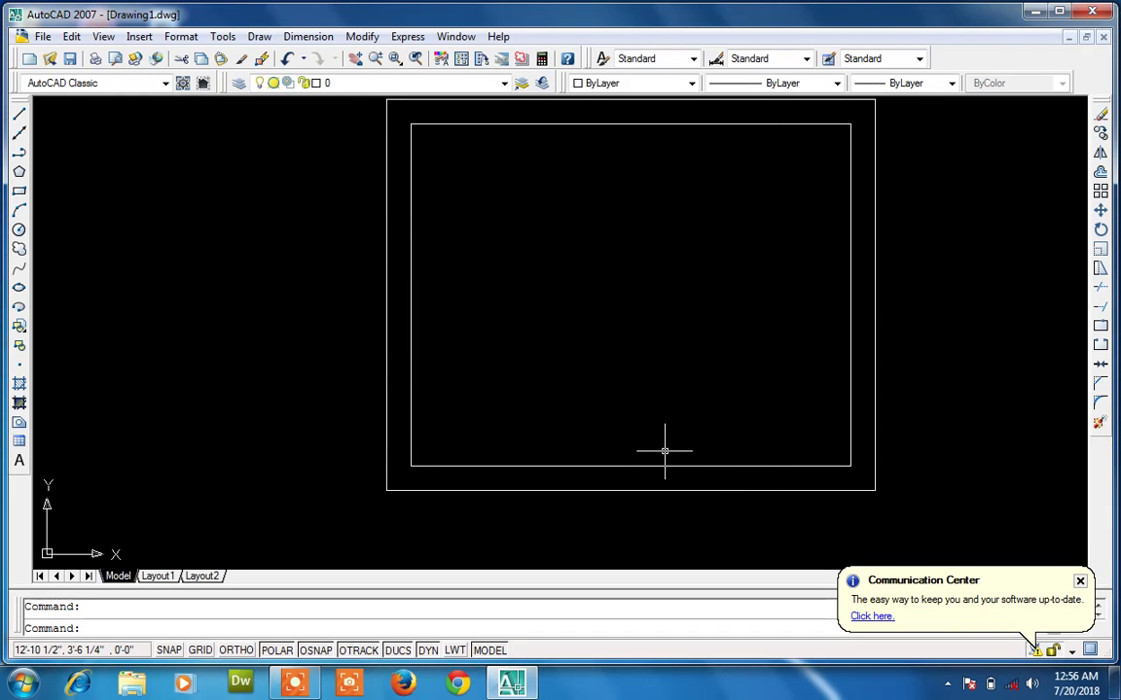
{"action": "type", "text": "l"}
{"action": "key", "text": "Return"}
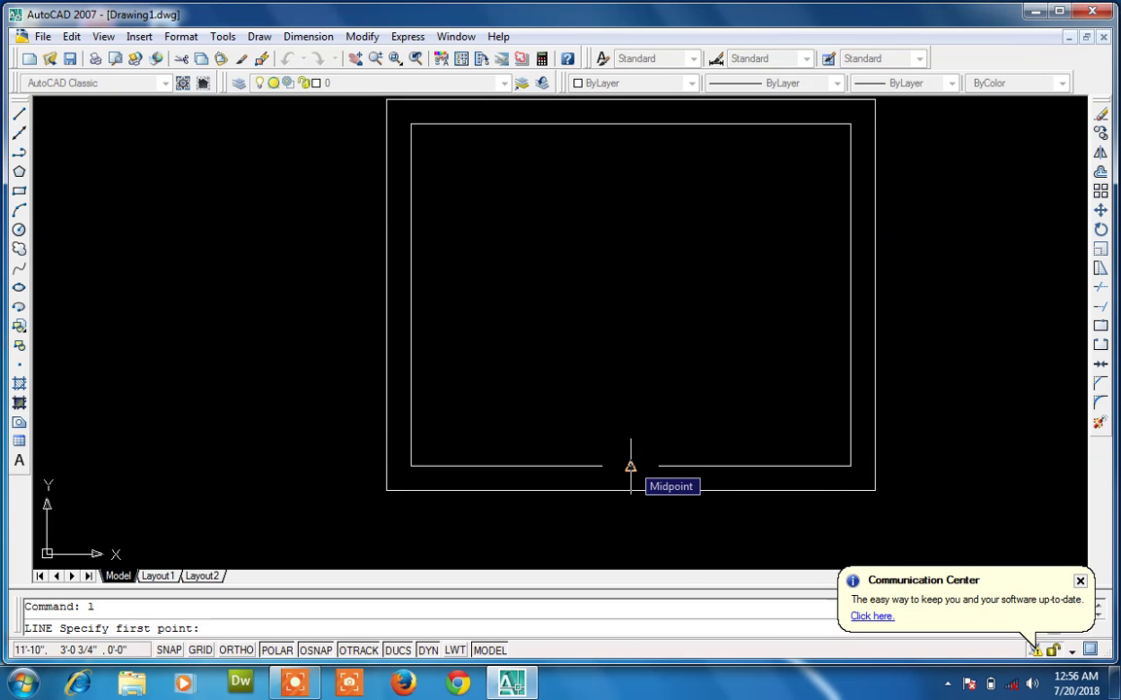
{"action": "key", "text": "Escape"}
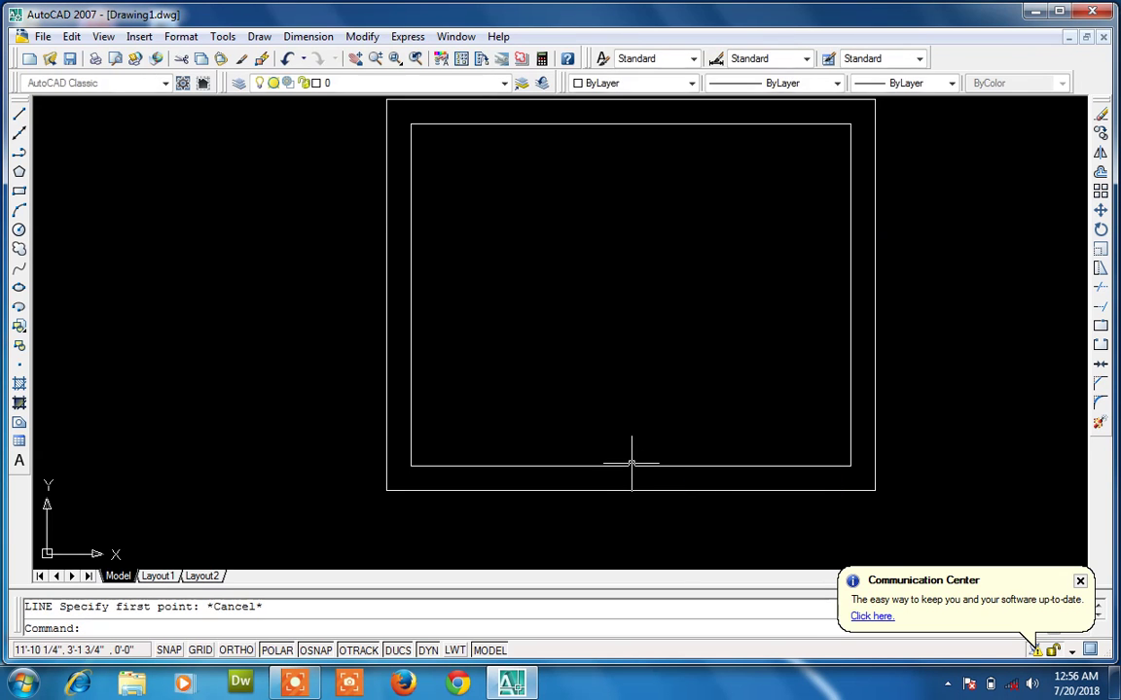
Step: Draw a vertical line across the lower wall from the inner outline's lower-left corner to the outer outline
{"action": "type", "text": "l"}
{"action": "key", "text": "Return"}
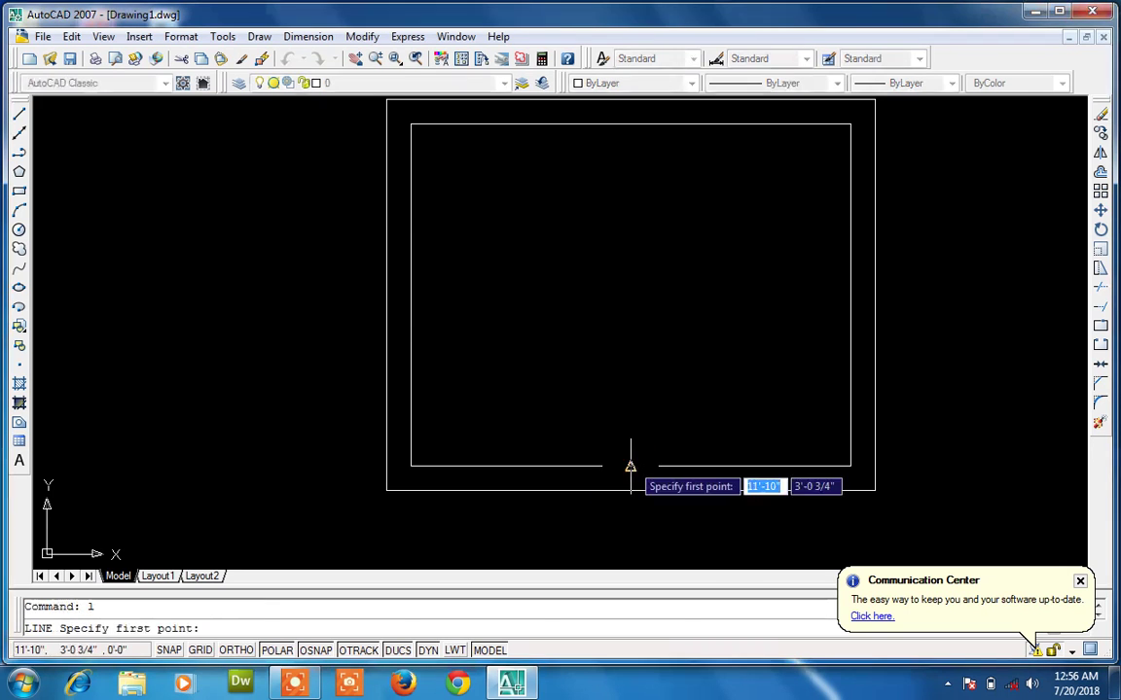
{"action": "left_click", "coordinate": [411, 466]}
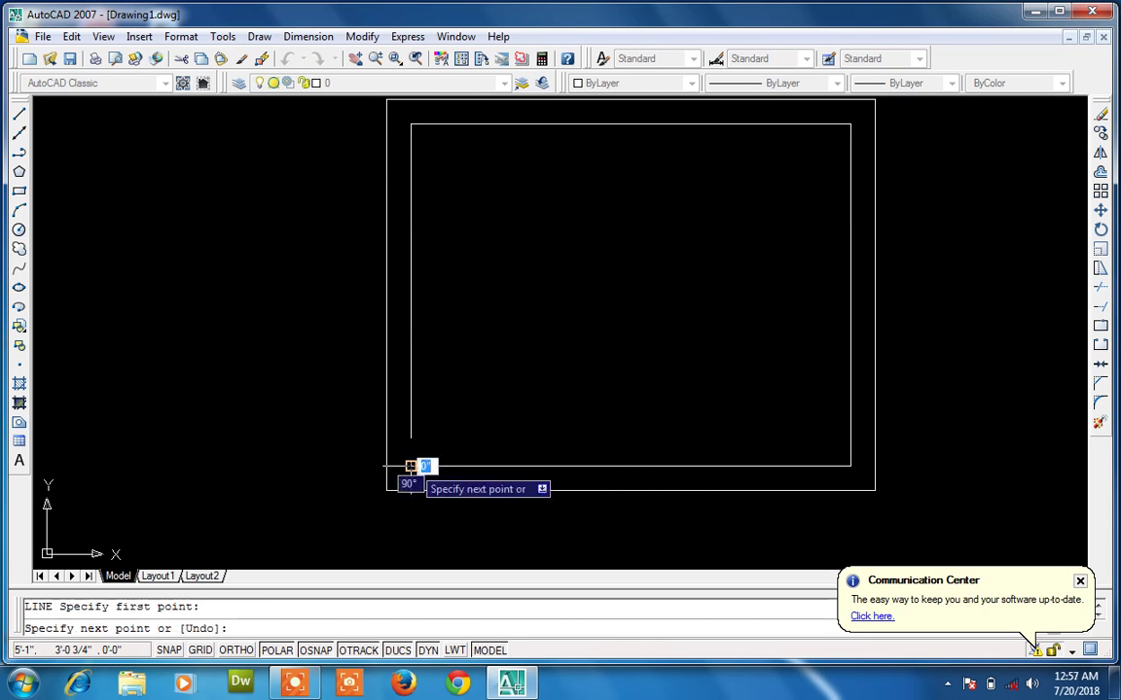
{"action": "left_click", "coordinate": [410, 490]}
{"action": "key", "text": "Return"}
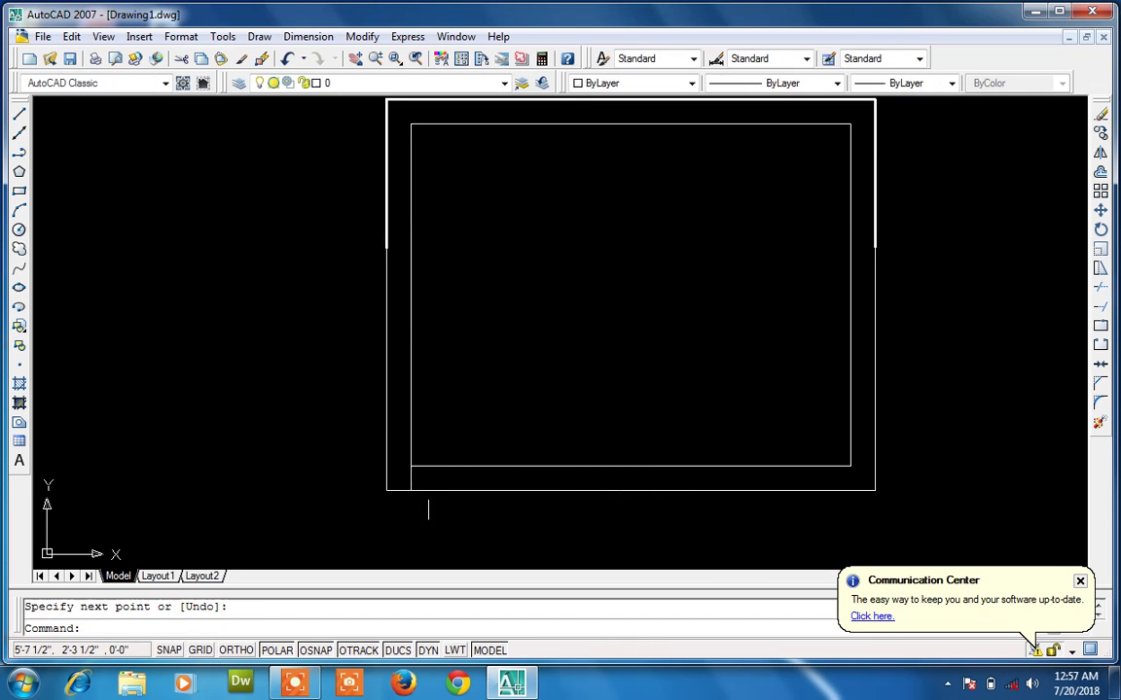
Step: Offset the short line across the lower wall 4.5" to the right and delete the original line
{"action": "type", "text": "o"}
{"action": "key", "text": "Return"}
{"action": "type", "text": "3"}
{"action": "key", "text": "BackSpace"}
{"action": "type", "text": "4"}
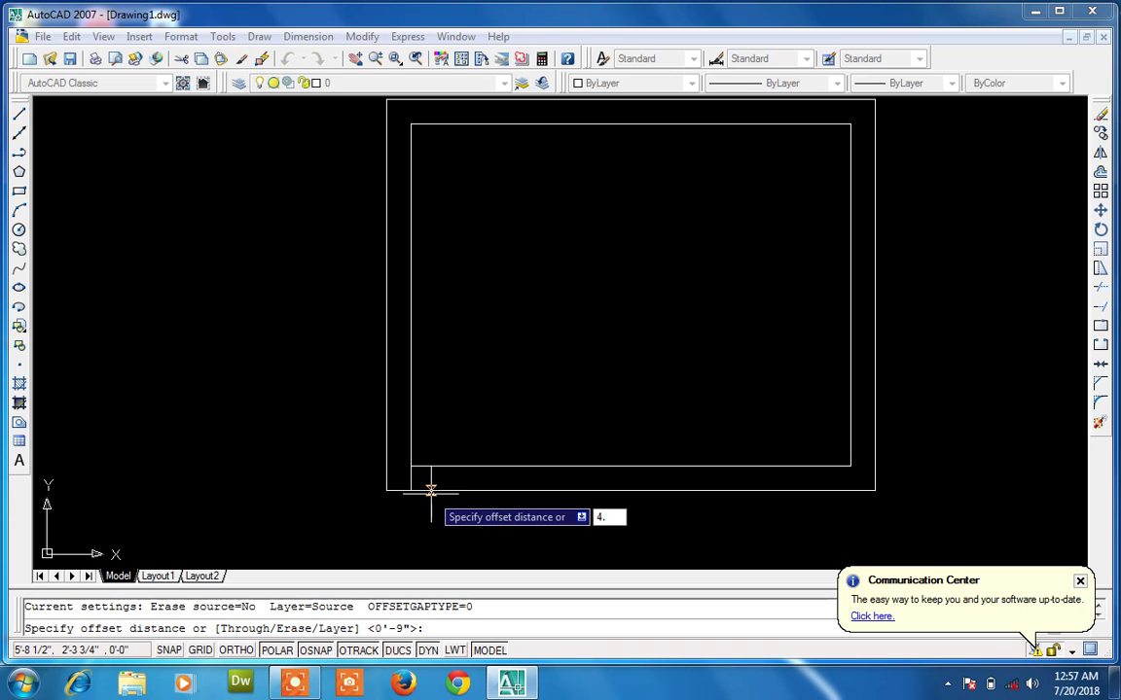
{"action": "type", "text": ".5"}
{"action": "key", "text": "Return"}
{"action": "left_click", "coordinate": [413, 479]}
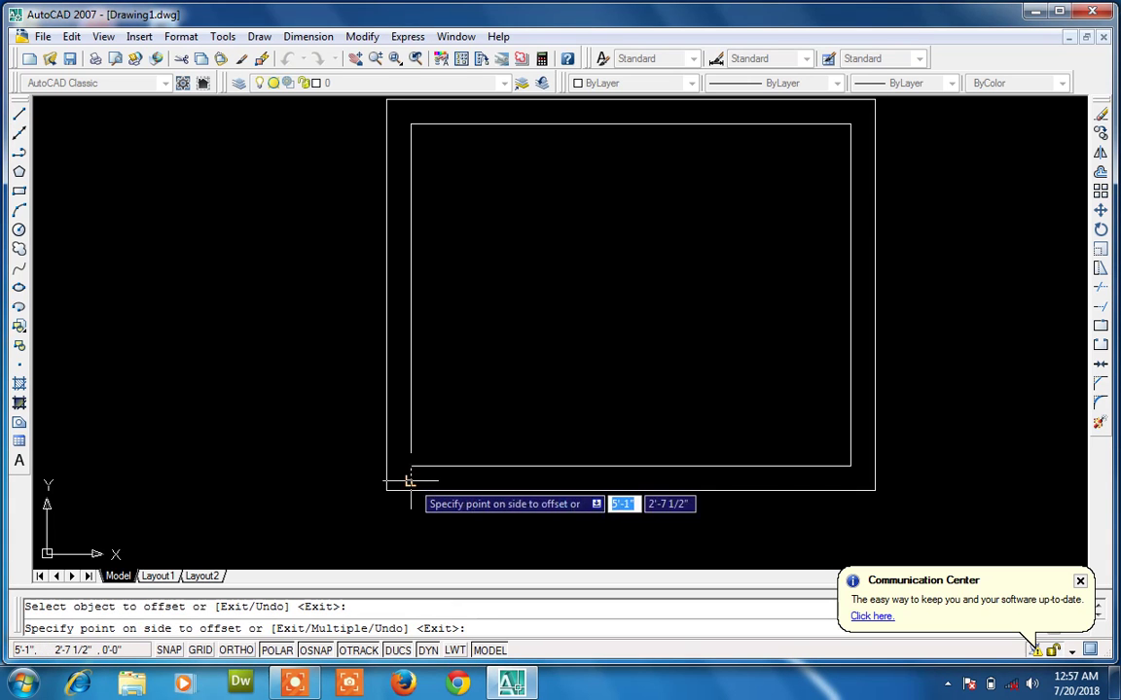
{"action": "left_click", "coordinate": [438, 481]}
{"action": "key", "text": "Escape"}
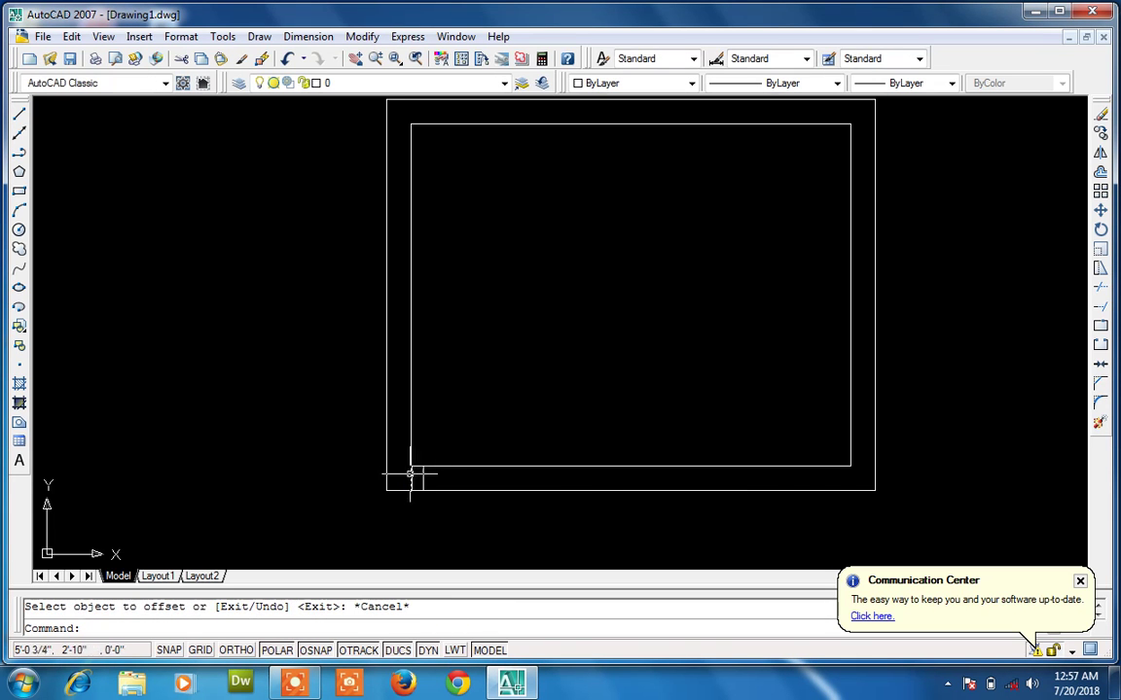
{"action": "left_click", "coordinate": [410, 478]}
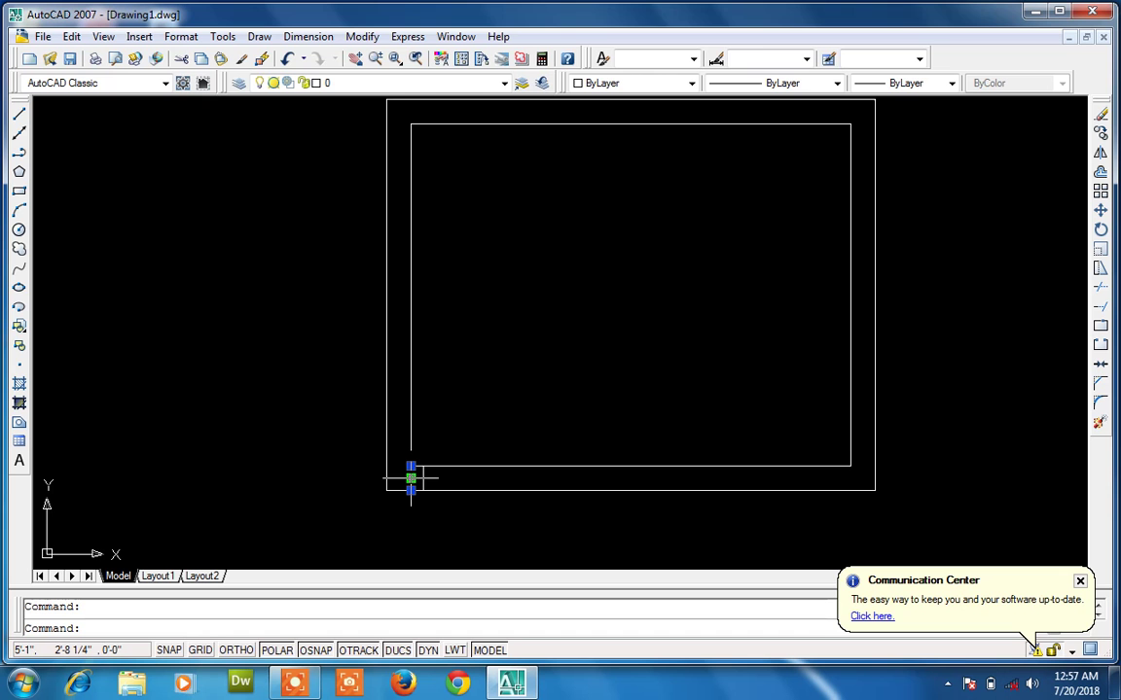
{"action": "key", "text": "Delete"}
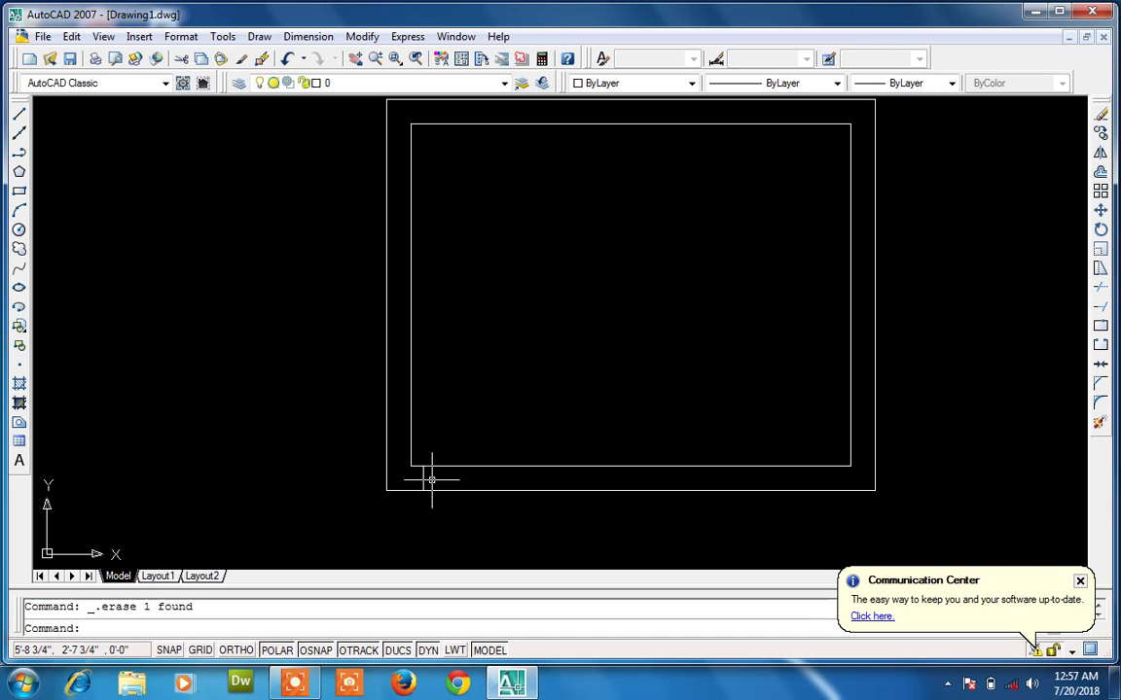
Step: Offset the remaining short line in the lower wall 3'6" to the right to mark the door opening's width
{"action": "type", "text": "o"}
{"action": "key", "text": "Return"}
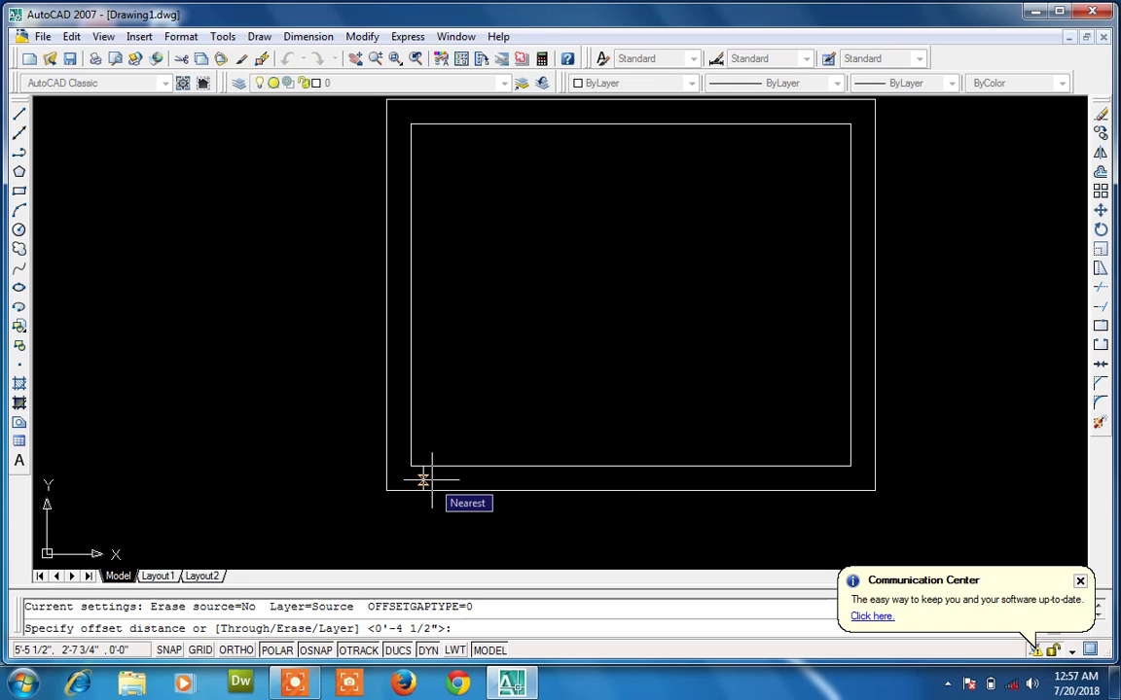
{"action": "type", "text": "3'6"}
{"action": "key", "text": "Return"}
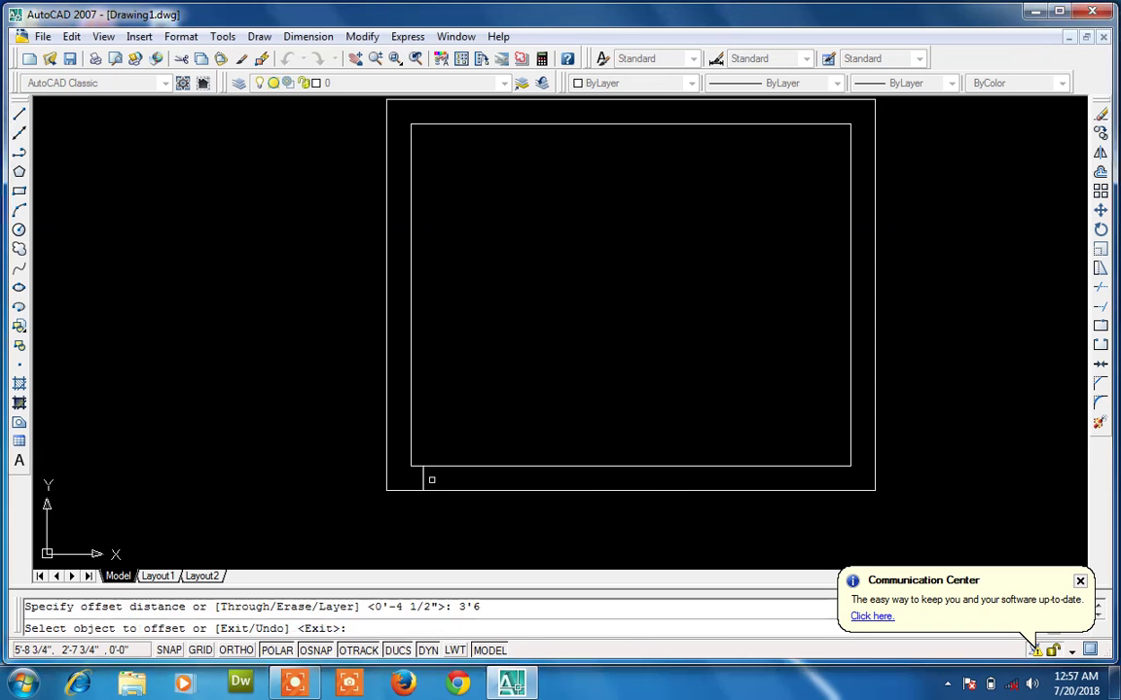
{"action": "left_click", "coordinate": [423, 477]}
{"action": "left_click", "coordinate": [491, 480]}
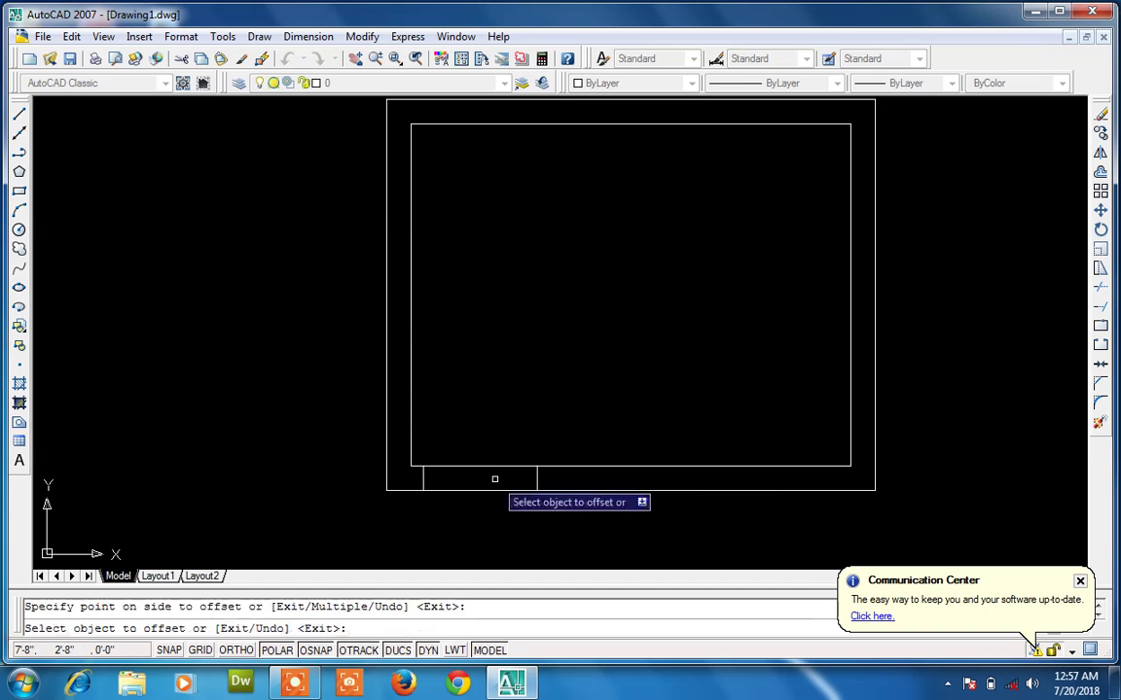
{"action": "key", "text": "Escape"}
Step: Trim the inner and outer lower wall lines between the two jamb lines to open the doorway
{"action": "type", "text": "tr"}
{"action": "key", "text": "Return"}
{"action": "key", "text": "Return"}
{"action": "left_click", "coordinate": [501, 449]}
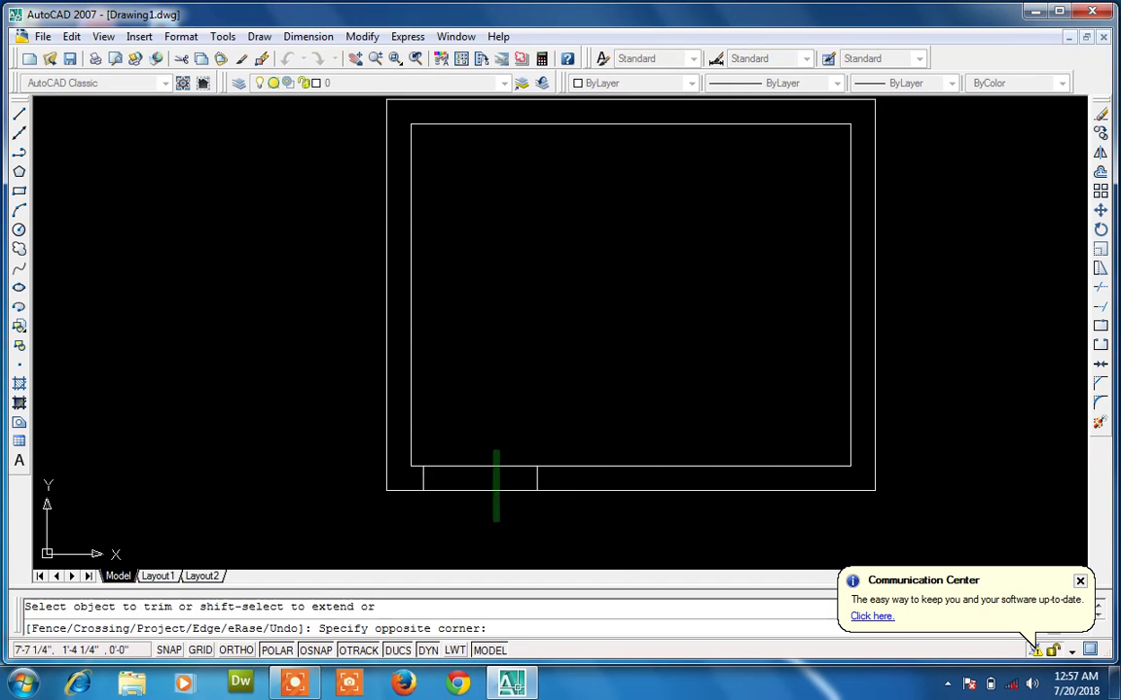
{"action": "left_click", "coordinate": [486, 531]}
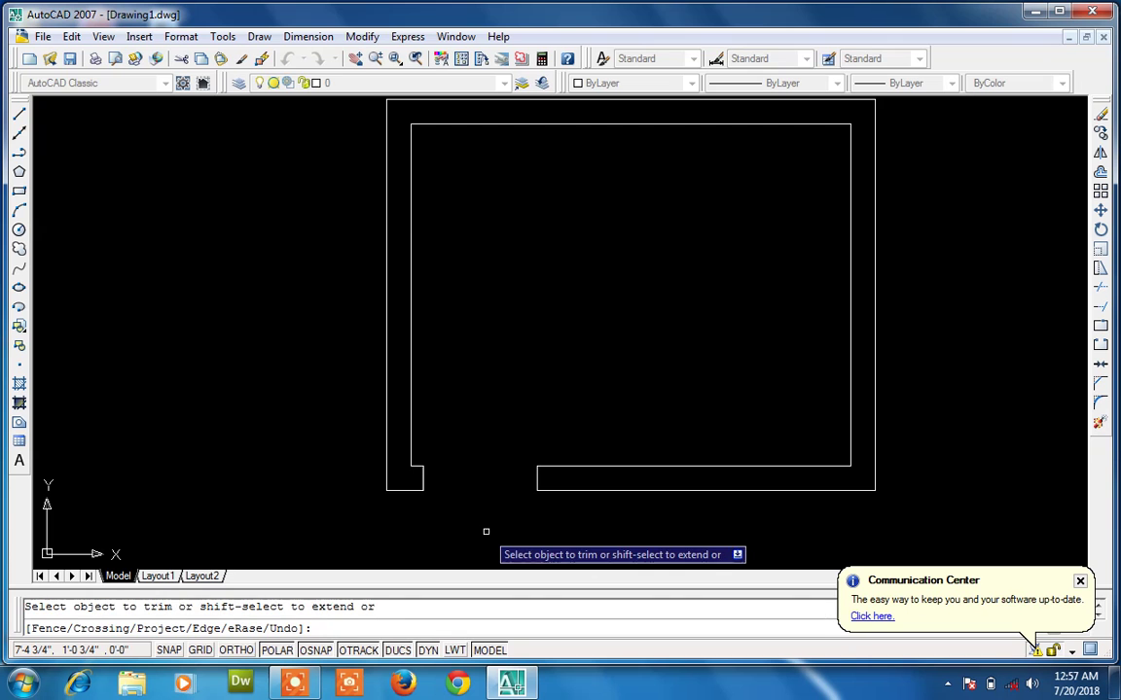
{"action": "key", "text": "Escape"}
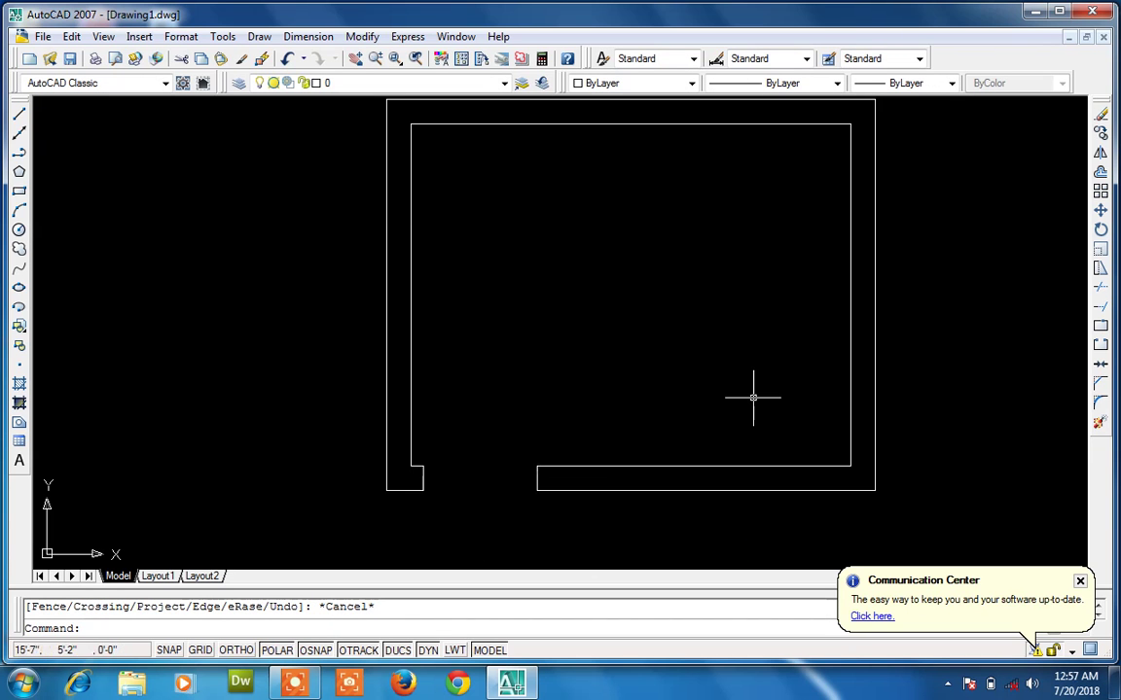
Step: Draw lines from the inner outline's upper-right corner across the right wall and across the upper wall to the outer outline
{"action": "type", "text": "l"}
{"action": "key", "text": "Return"}
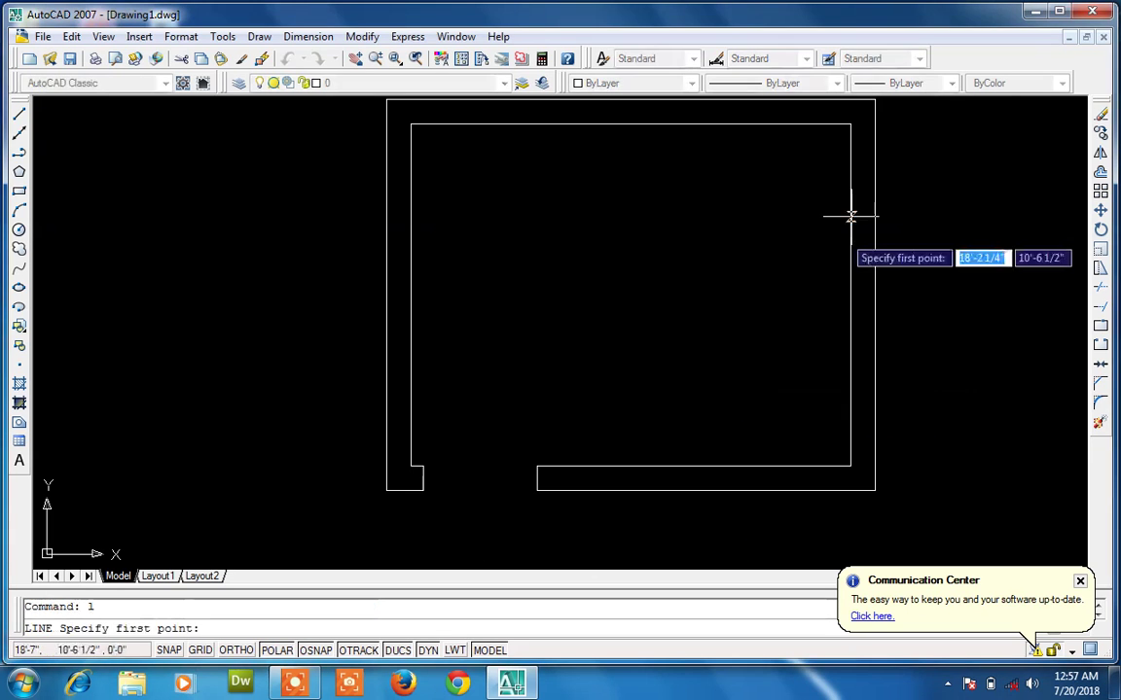
{"action": "left_click", "coordinate": [852, 122]}
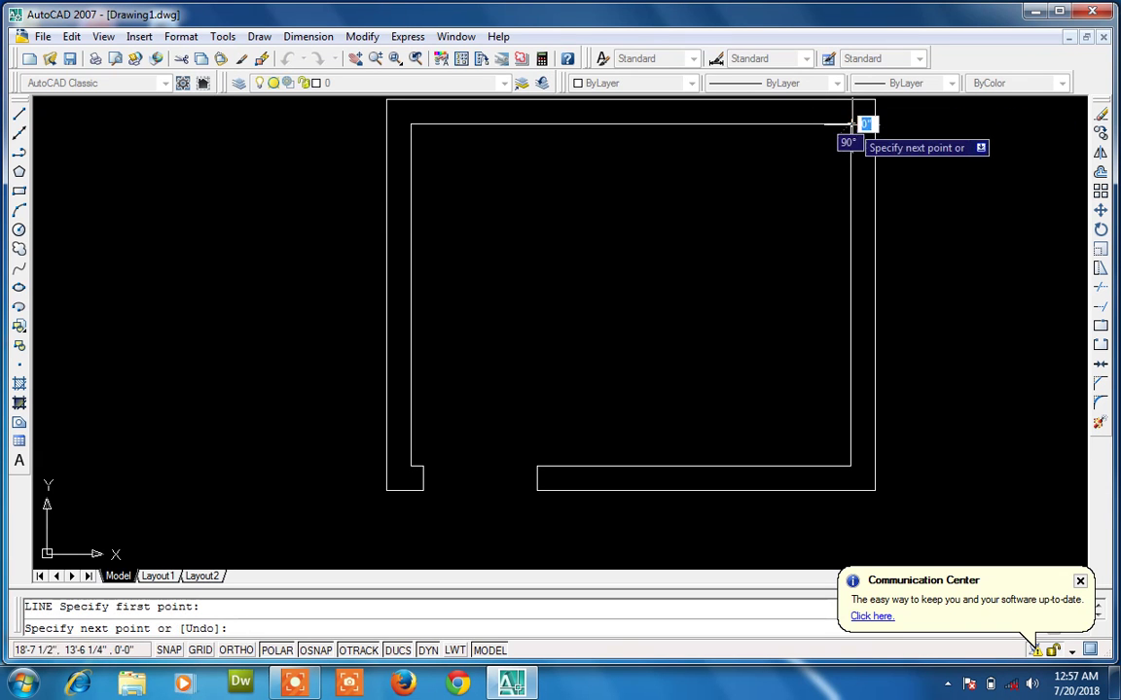
{"action": "left_click", "coordinate": [874, 122]}
{"action": "key", "text": "Return"}
{"action": "key", "text": "Return"}
{"action": "left_click", "coordinate": [852, 123]}
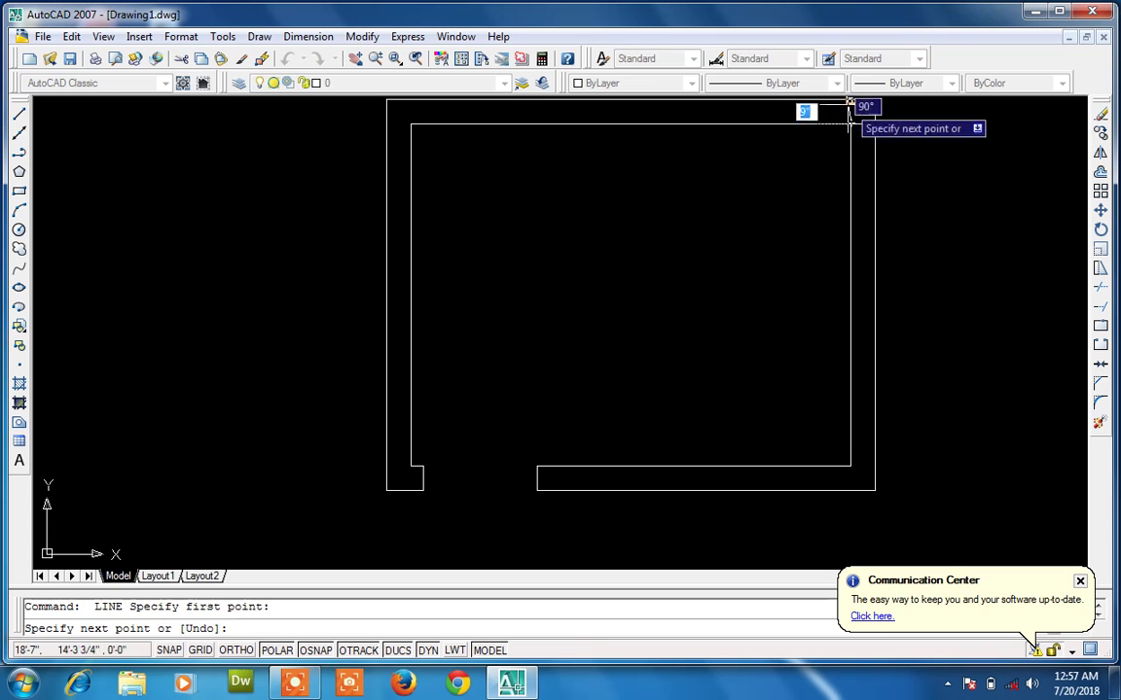
{"action": "left_click", "coordinate": [852, 100]}
{"action": "key", "text": "Return"}
Step: Draw a horizontal line across the left wall at the midpoint of its inner side
{"action": "key", "text": "Return"}
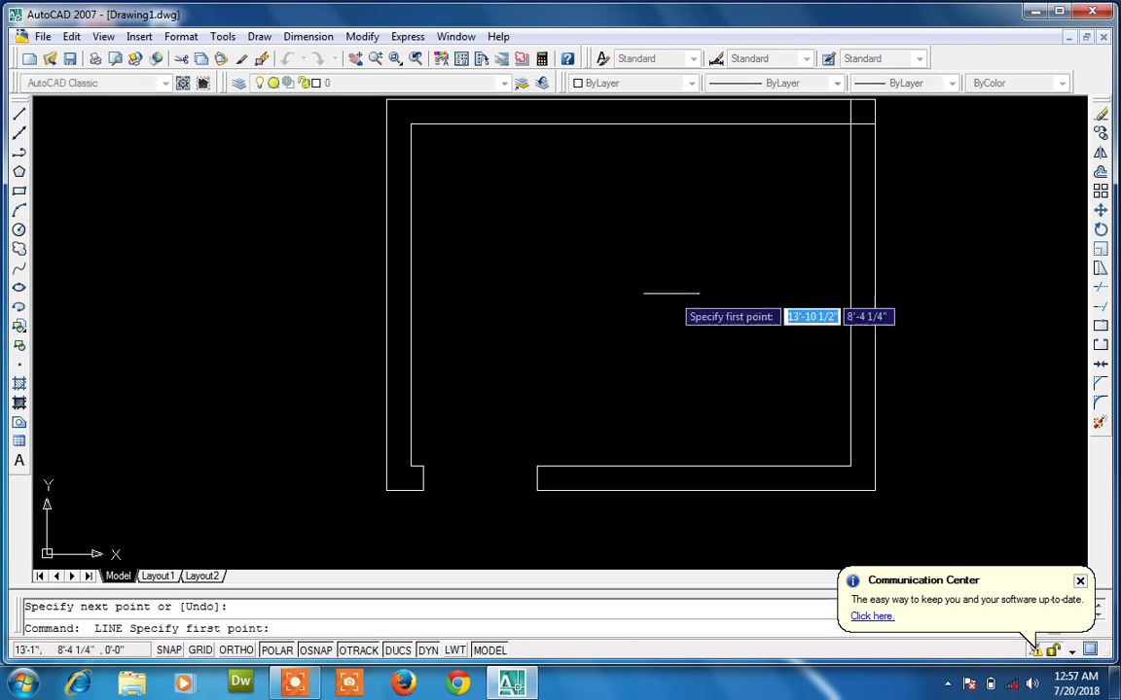
{"action": "left_click", "coordinate": [410, 295]}
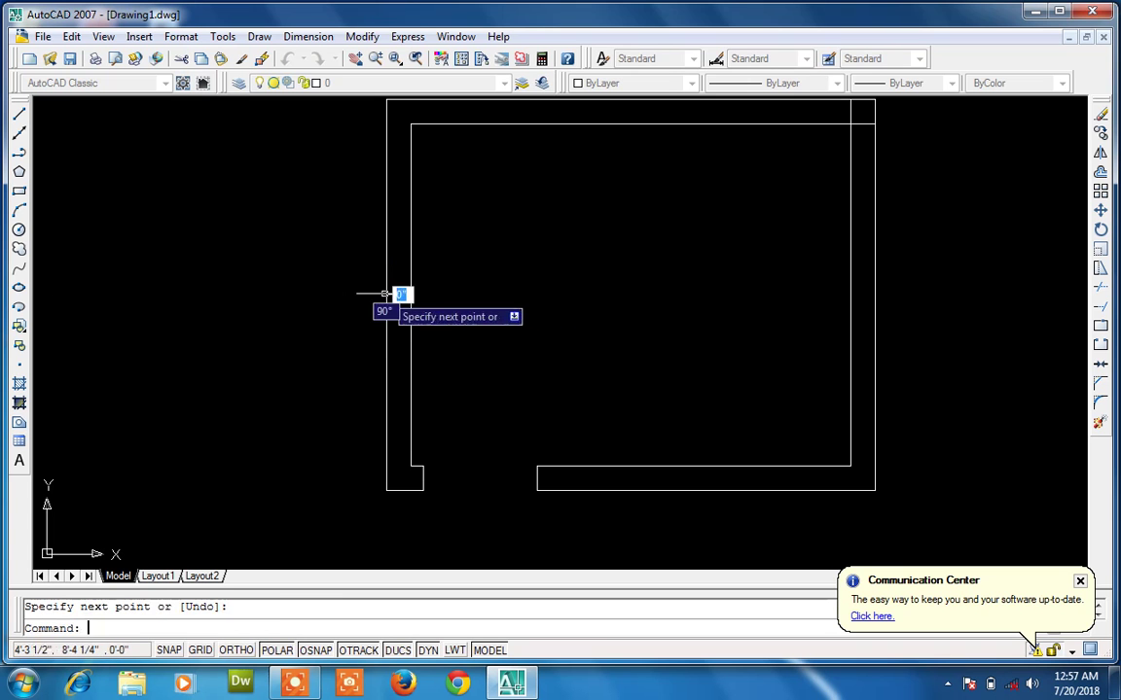
{"action": "left_click", "coordinate": [387, 293]}
{"action": "key", "text": "Return"}
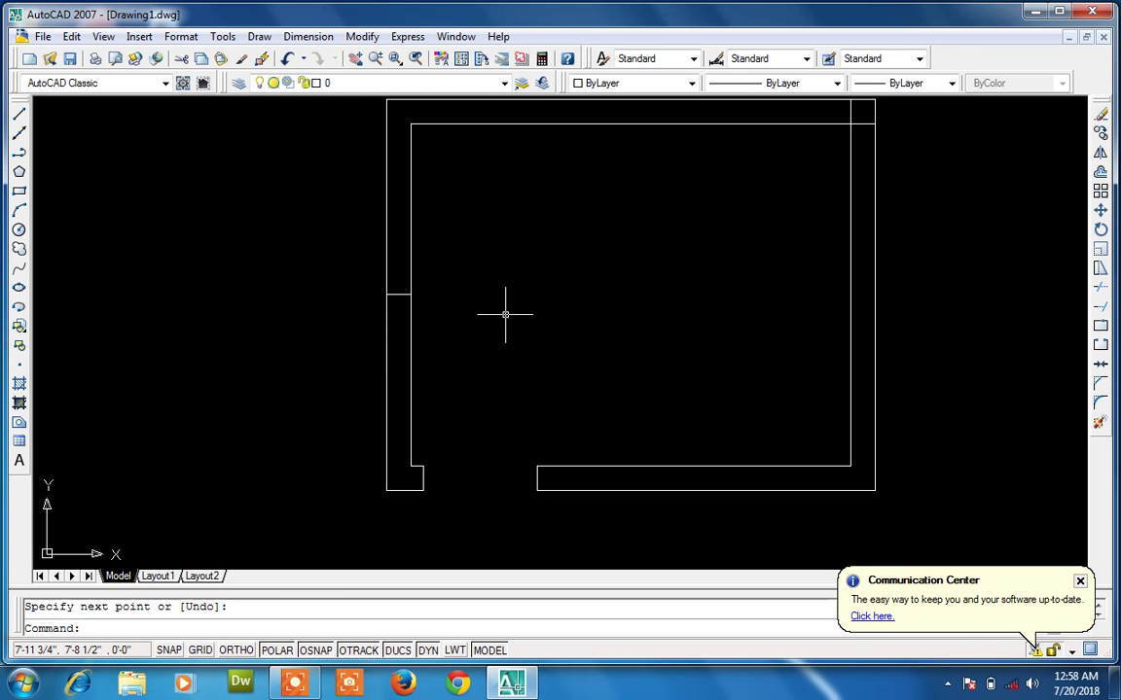
Step: Try to offset the left wall's midpoint line upward by 2"
{"action": "type", "text": "o"}
{"action": "key", "text": "Return"}
{"action": "type", "text": "2"}
{"action": "key", "text": "Return"}
{"action": "left_click", "coordinate": [408, 297]}
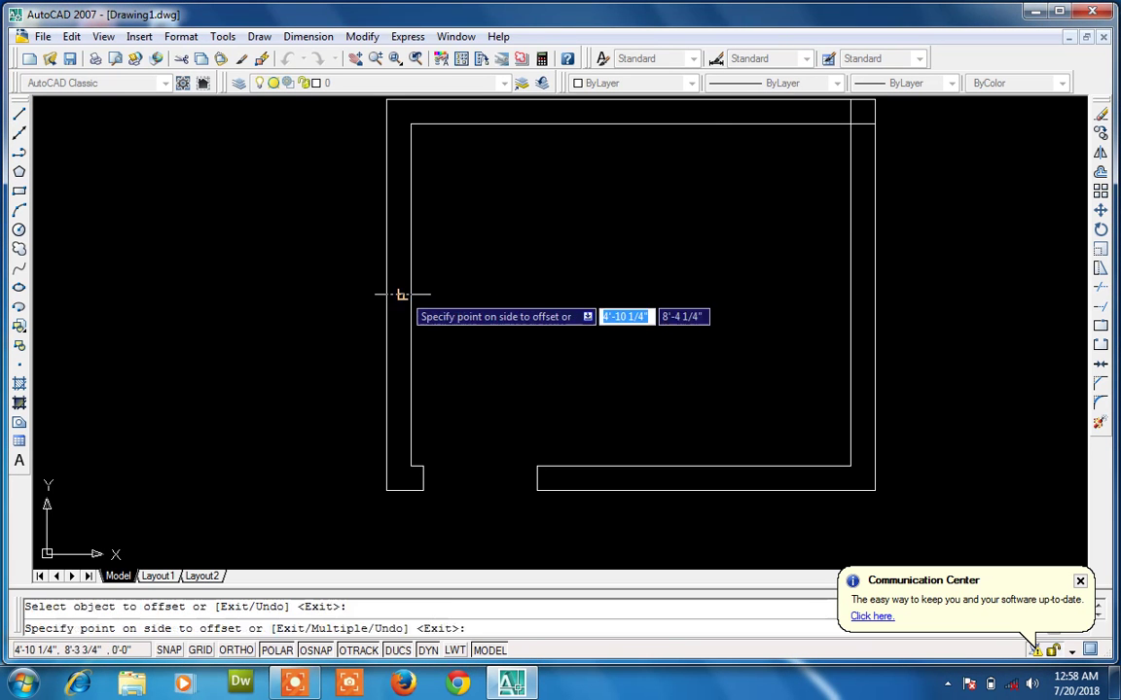
{"action": "left_click", "coordinate": [399, 264]}
{"action": "key", "text": "ctrl+z"}
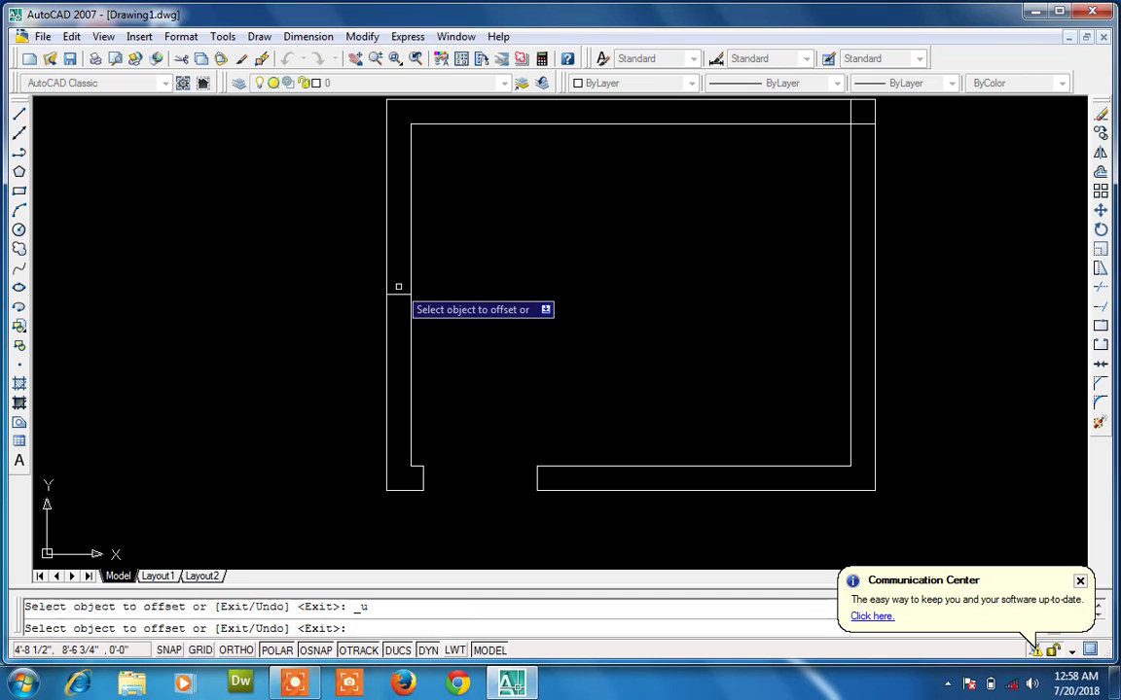
{"action": "key", "text": "Escape"}
Step: Offset the left wall's midpoint line 2' upward and 2' downward
{"action": "type", "text": "o"}
{"action": "key", "text": "Return"}
{"action": "type", "text": "2"}
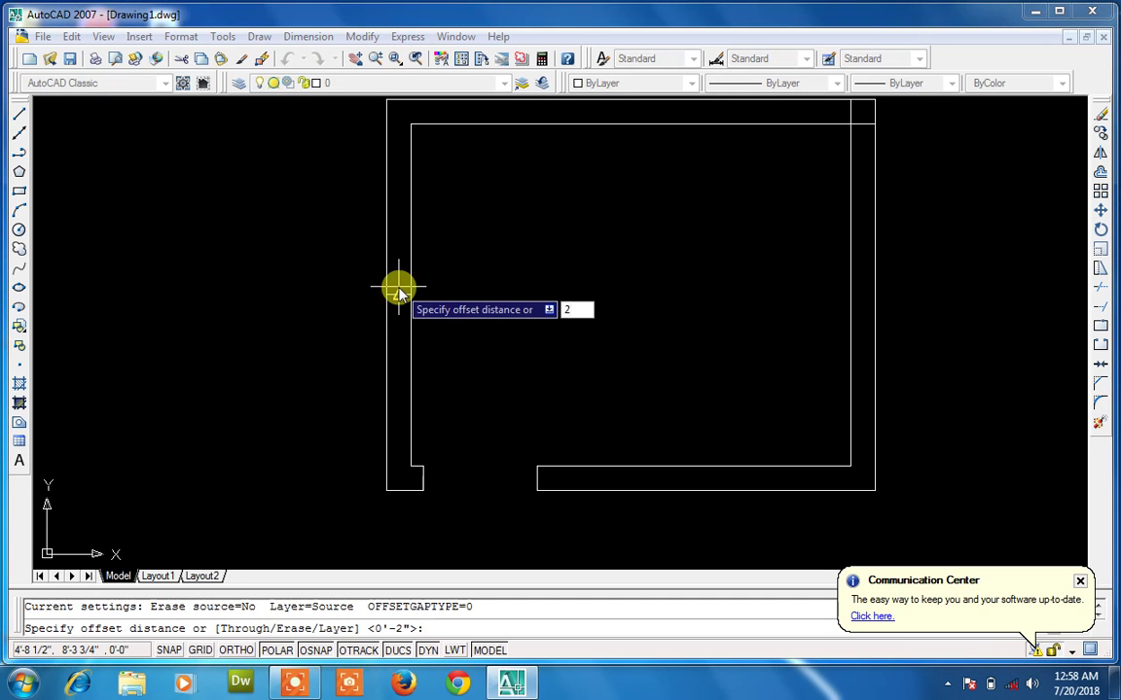
{"action": "key", "text": "Return"}
{"action": "left_click", "coordinate": [395, 294]}
{"action": "left_click", "coordinate": [404, 239]}
{"action": "left_click", "coordinate": [399, 294]}
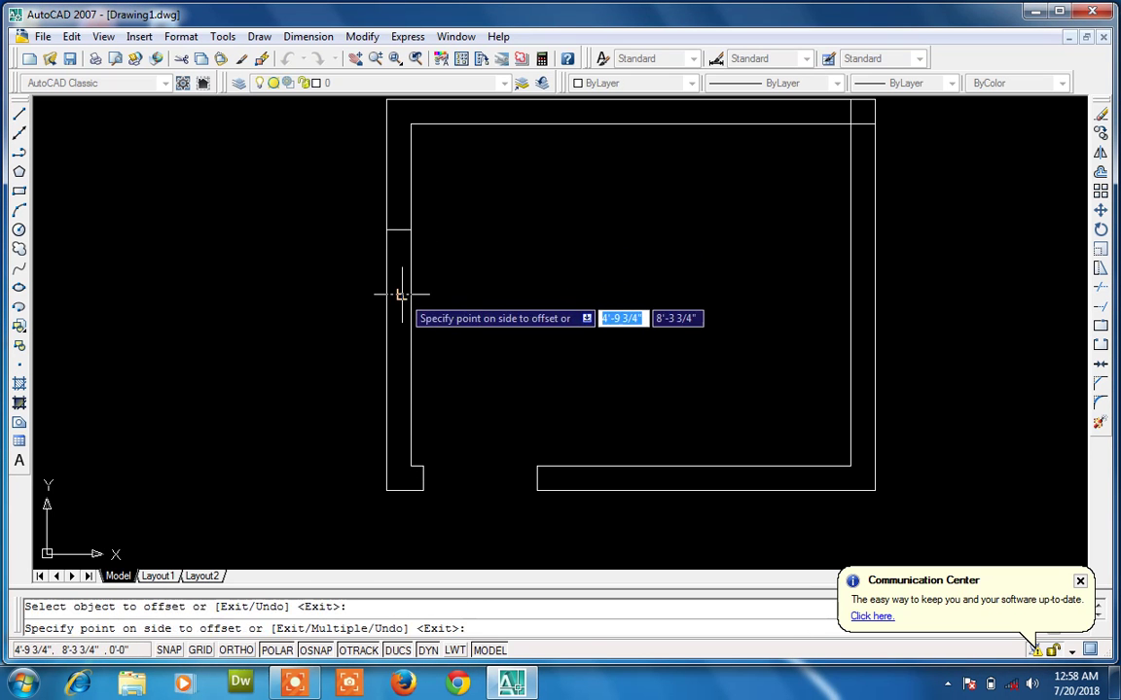
{"action": "left_click", "coordinate": [399, 334]}
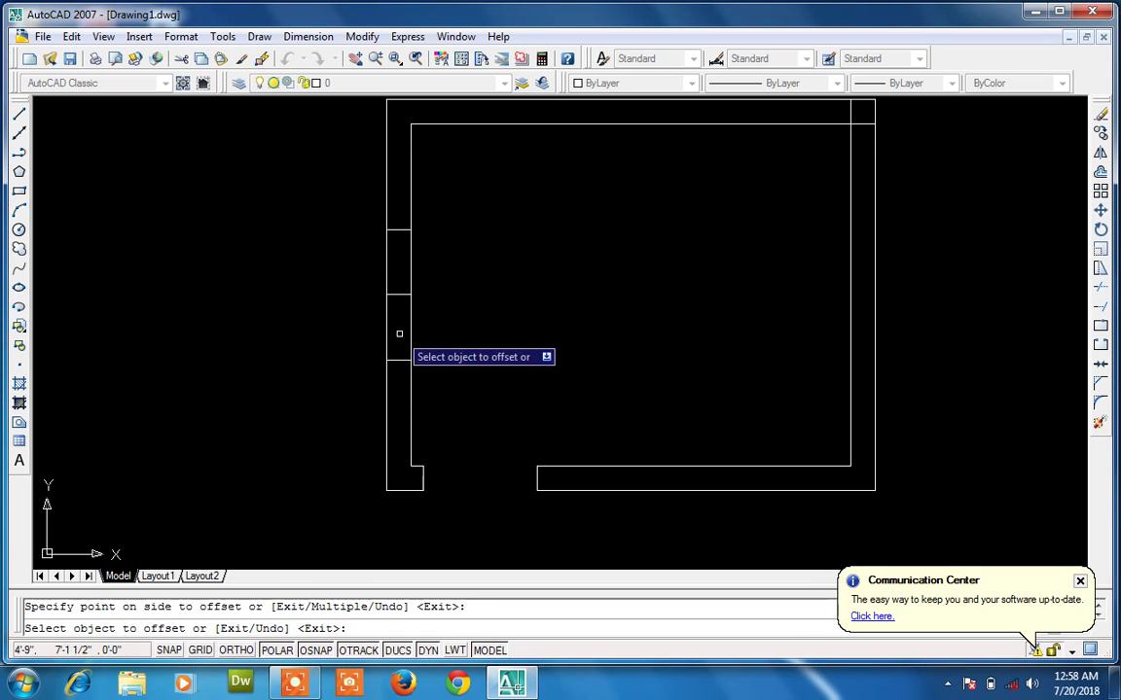
Step: Offset the upper-right corner lines by 2', one down the right wall and one leftward along the upper wall
{"action": "left_click", "coordinate": [857, 124]}
{"action": "left_click", "coordinate": [865, 158]}
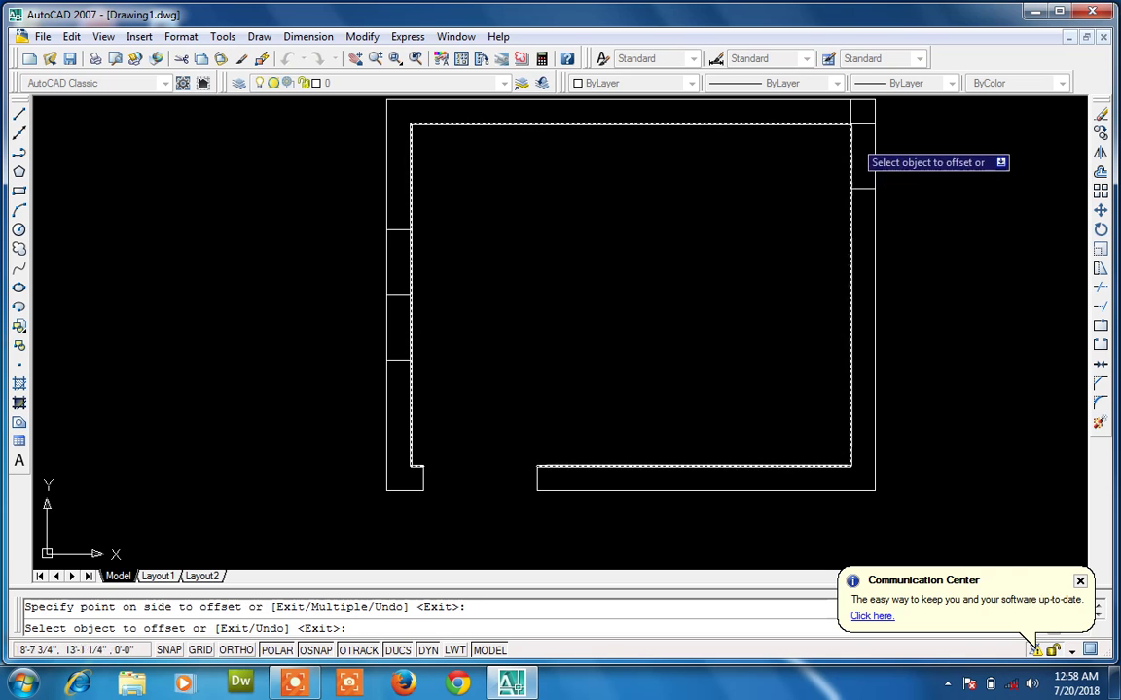
{"action": "left_click", "coordinate": [850, 116]}
{"action": "left_click", "coordinate": [803, 122]}
{"action": "key", "text": "Escape"}
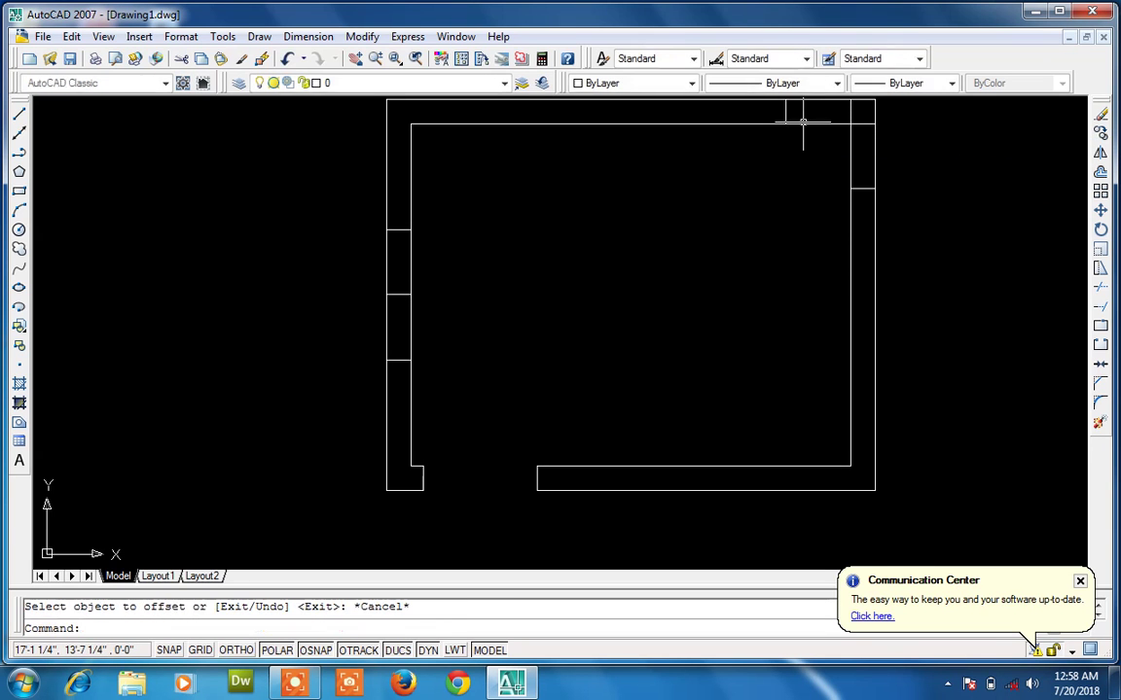
Step: Trim the left wall between its upper and lower window lines, and erase the leftover midpoint line
{"action": "type", "text": "tr"}
{"action": "key", "text": "Return"}
{"action": "key", "text": "Return"}
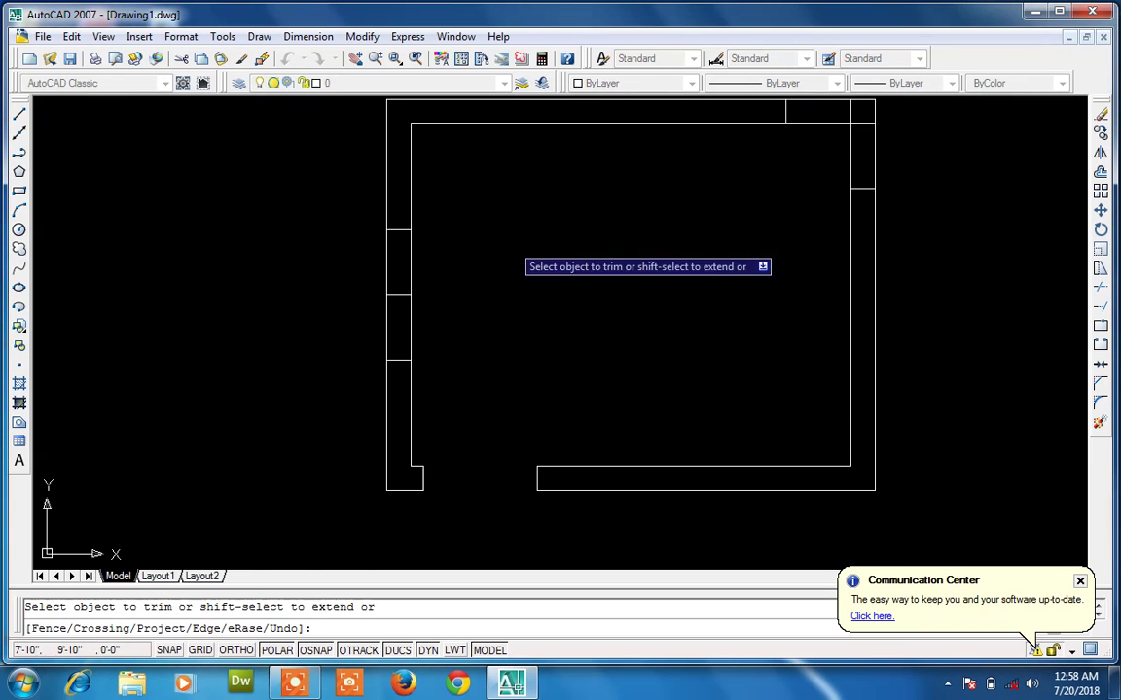
{"action": "left_click", "coordinate": [395, 262]}
{"action": "left_click", "coordinate": [355, 318]}
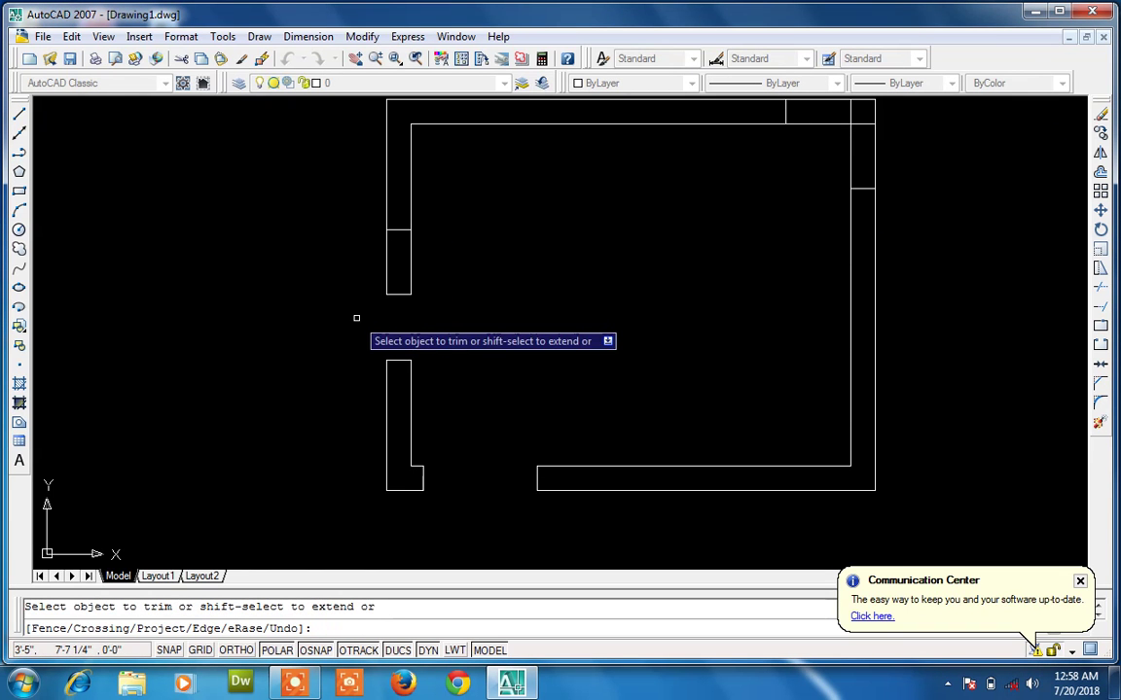
{"action": "left_click", "coordinate": [407, 277]}
{"action": "left_click", "coordinate": [374, 294]}
{"action": "key", "text": "Escape"}
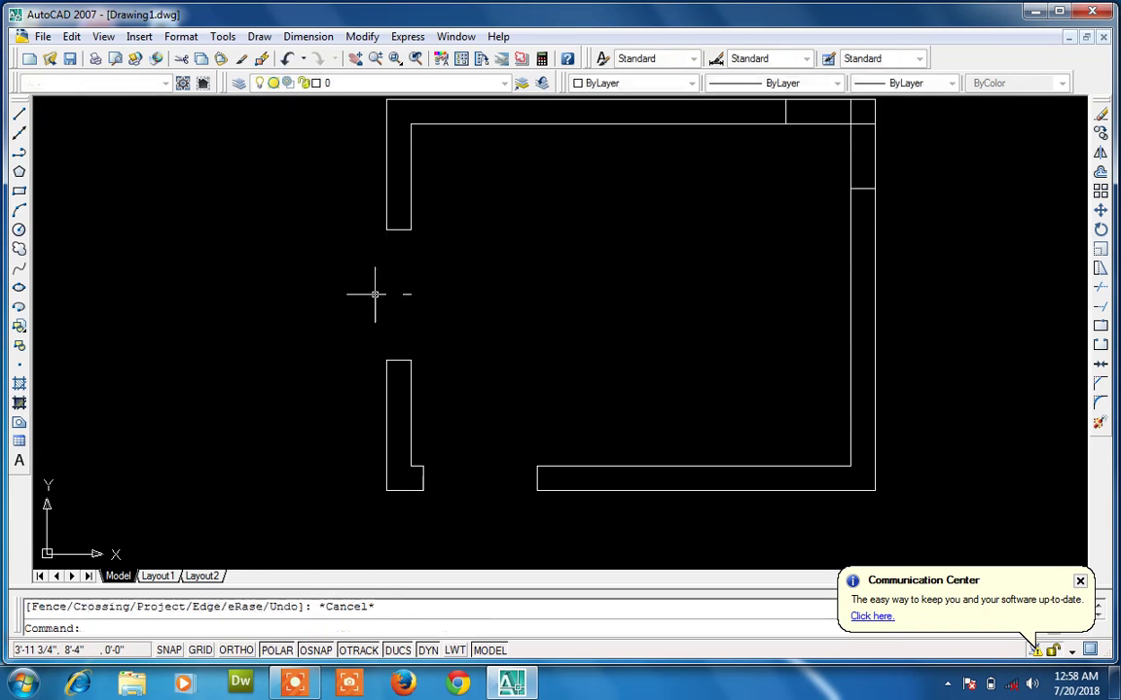
{"action": "left_click", "coordinate": [398, 294]}
{"action": "key", "text": "Delete"}
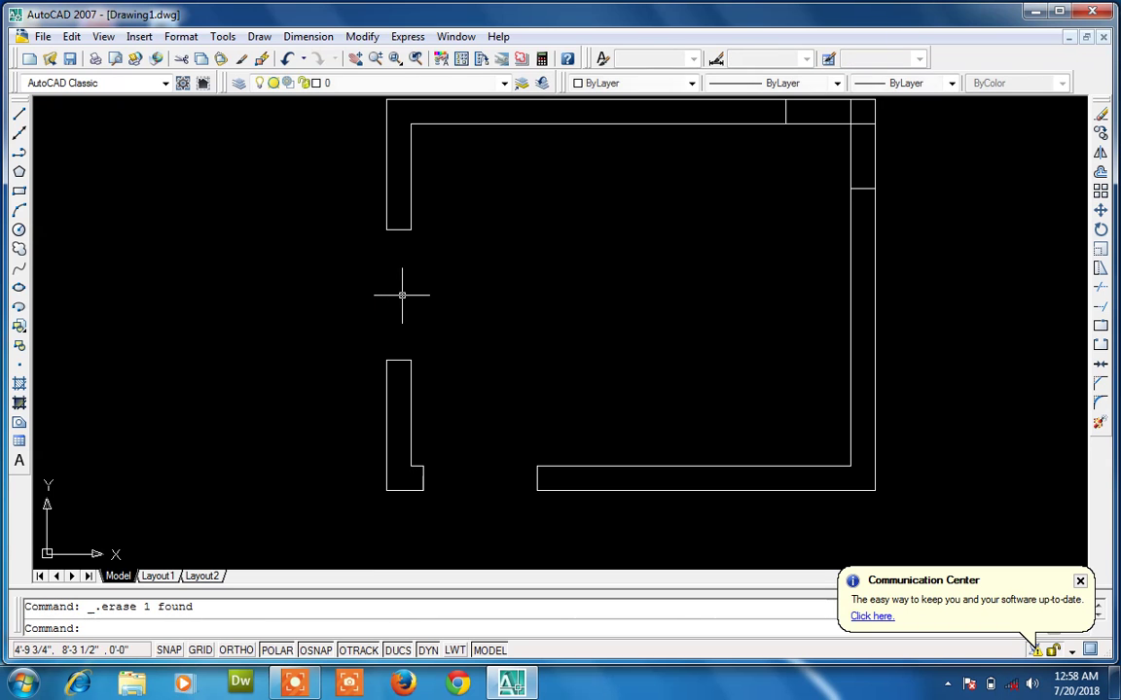
Step: Trim both walls between the offset lines at the upper-right corner, and erase the leftover corner square
{"action": "type", "text": "tr"}
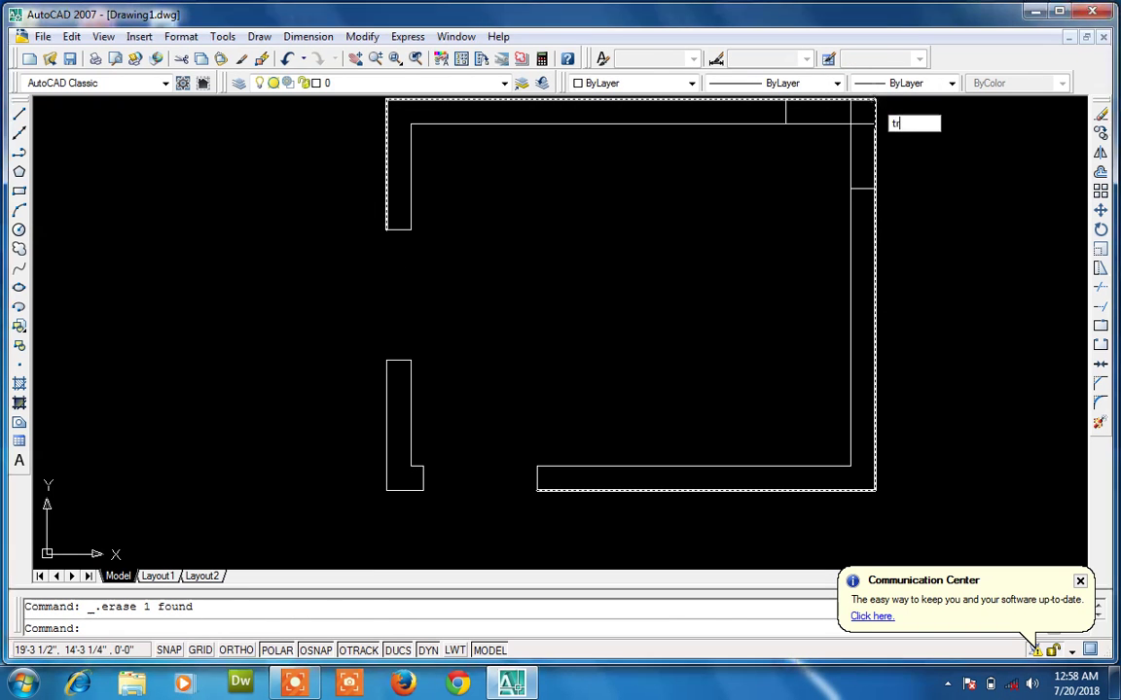
{"action": "key", "text": "Return"}
{"action": "key", "text": "Return"}
{"action": "left_click", "coordinate": [895, 158]}
{"action": "left_click", "coordinate": [824, 182]}
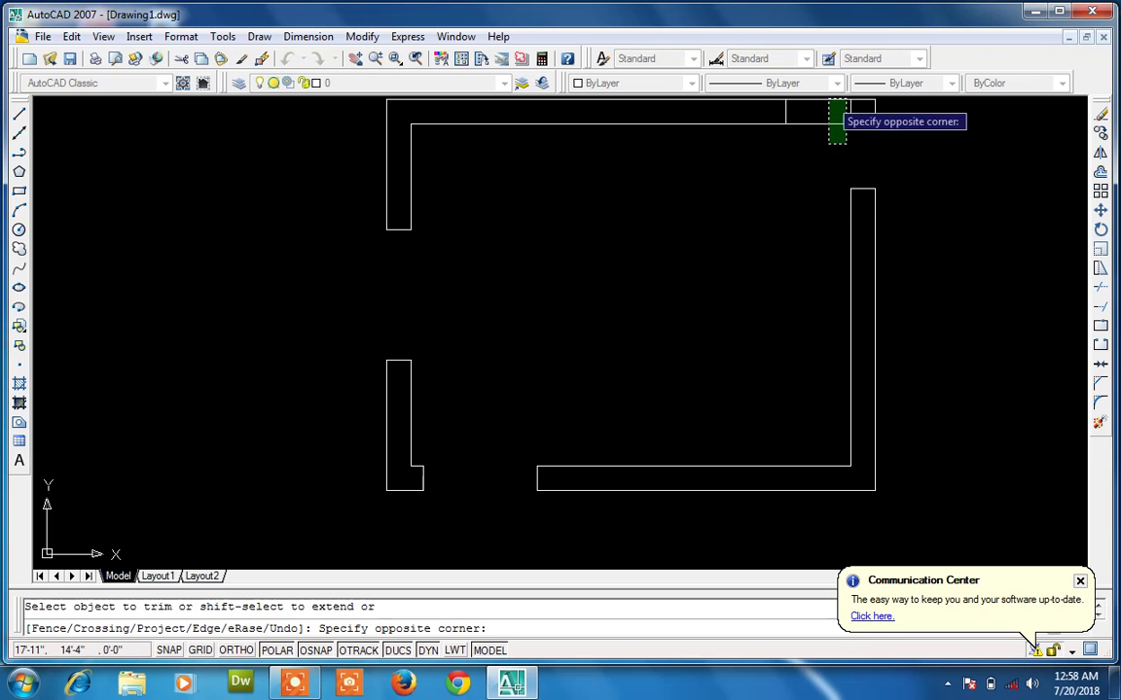
{"action": "left_click", "coordinate": [829, 101]}
{"action": "key", "text": "Escape"}
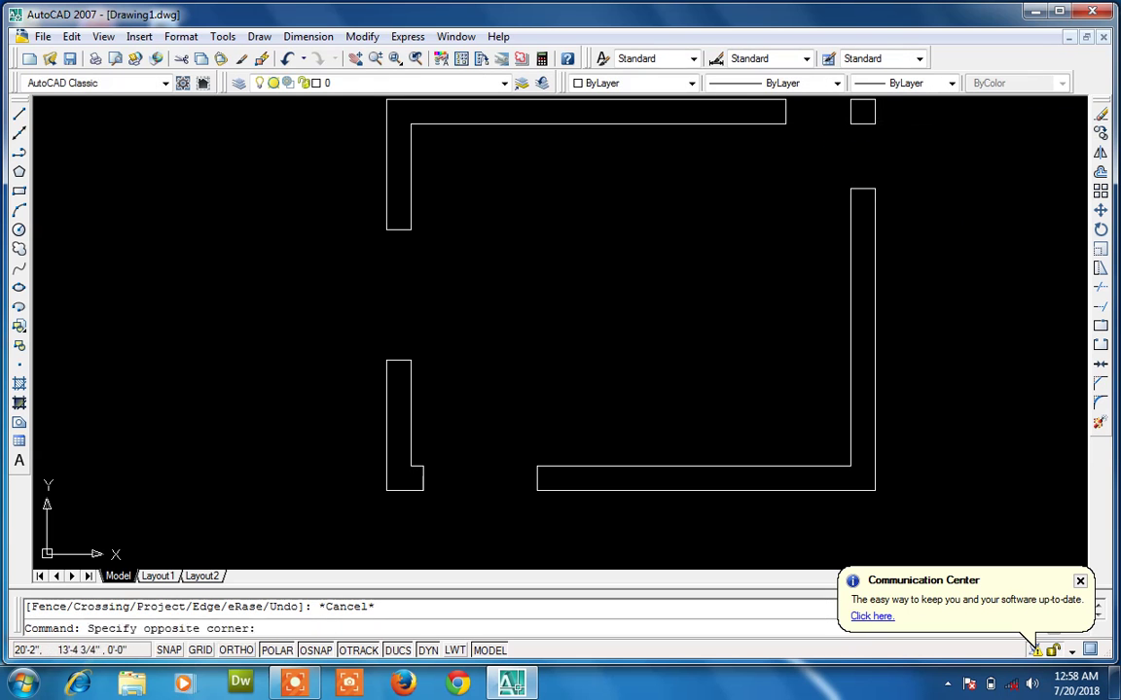
{"action": "left_click", "coordinate": [844, 99]}
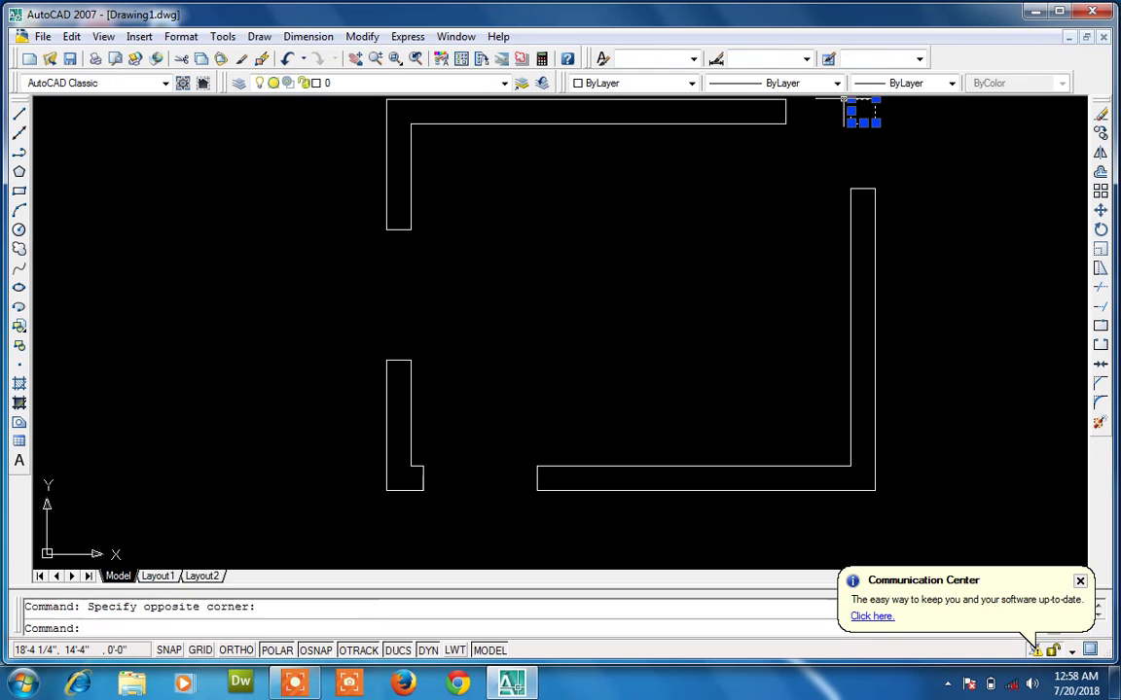
{"action": "key", "text": "Delete"}
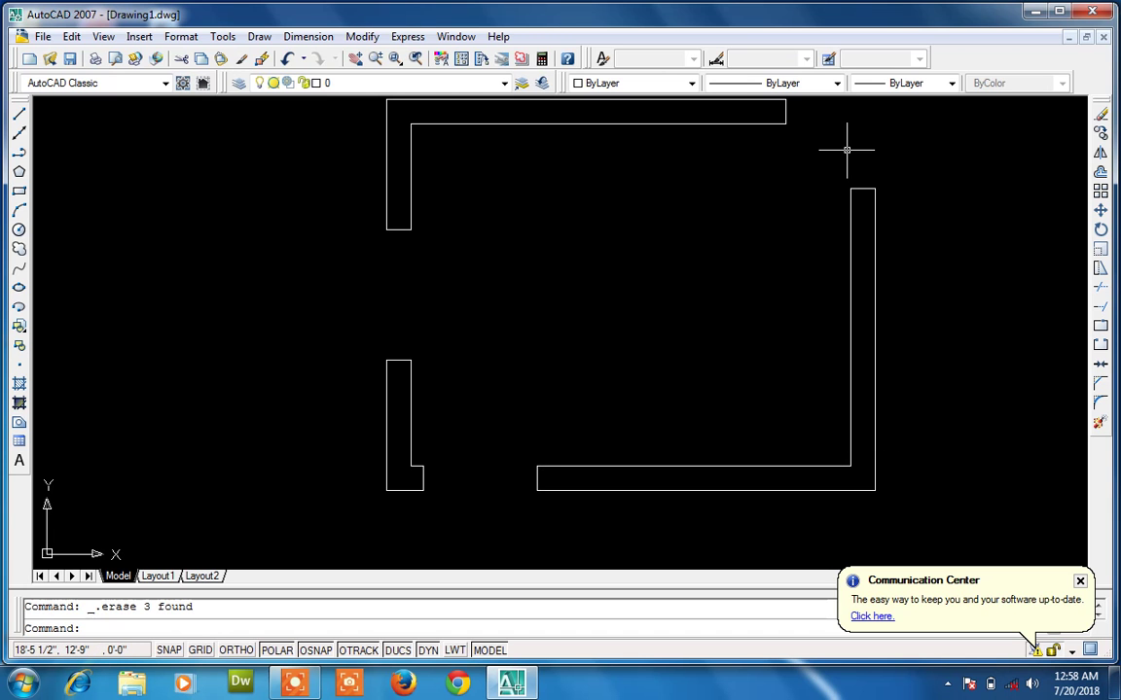
Step: Draw a vertical line along the inner side of the left wall's window opening, between the two wall ends
{"action": "type", "text": "l"}
{"action": "key", "text": "Return"}
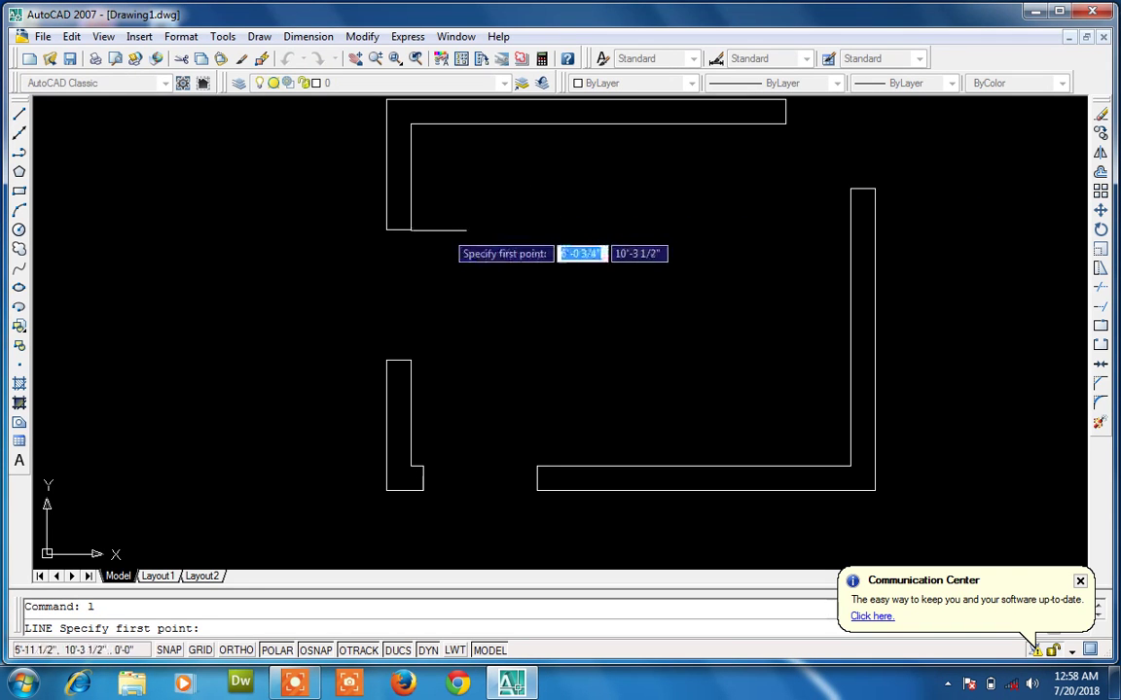
{"action": "left_click", "coordinate": [409, 230]}
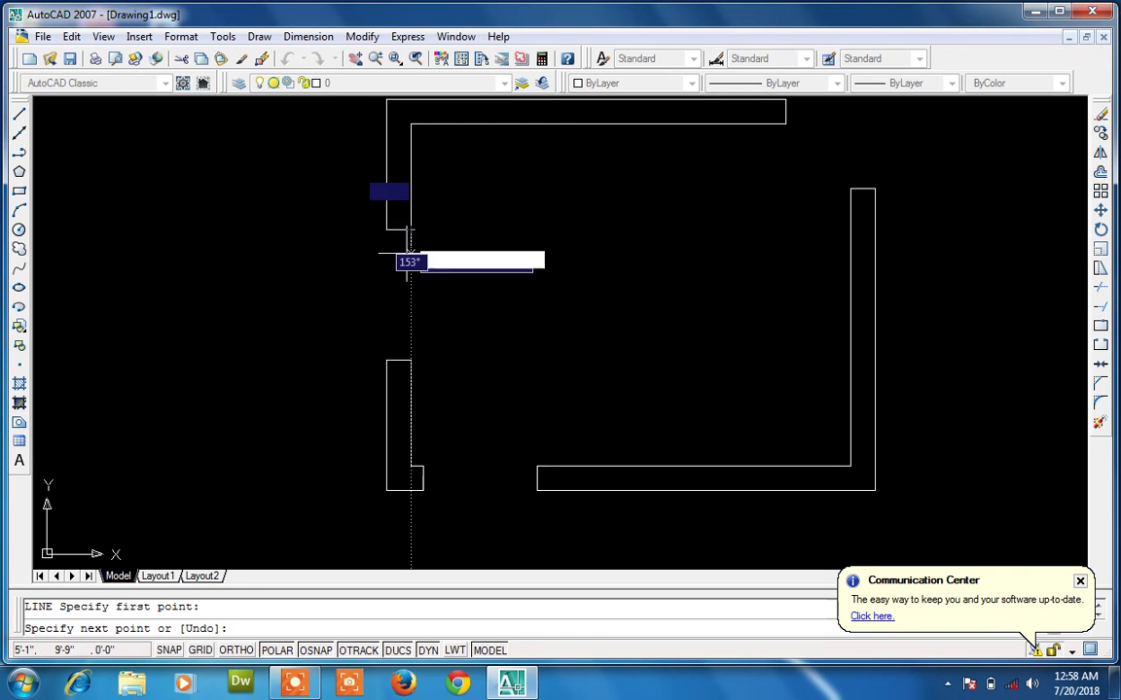
{"action": "left_click", "coordinate": [409, 331]}
{"action": "key", "text": "Return"}
Step: Offset the left window's inner line outward three times at 3" spacing to reach the wall's outer face
{"action": "type", "text": "o"}
{"action": "key", "text": "Return"}
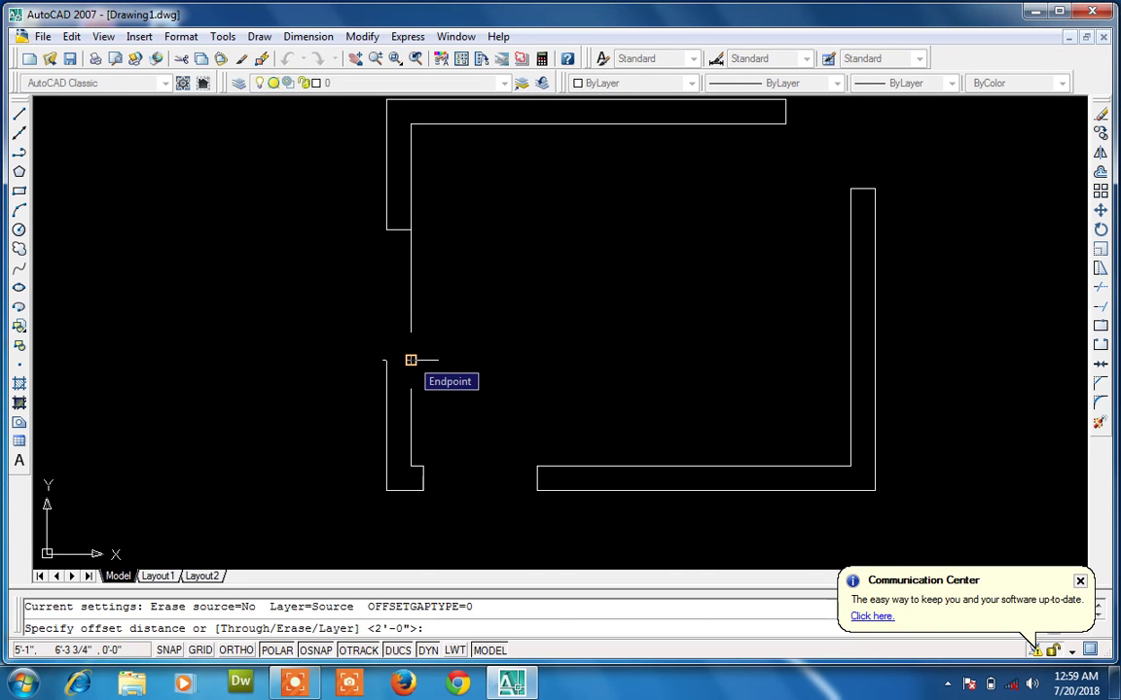
{"action": "type", "text": "3"}
{"action": "key", "text": "Return"}
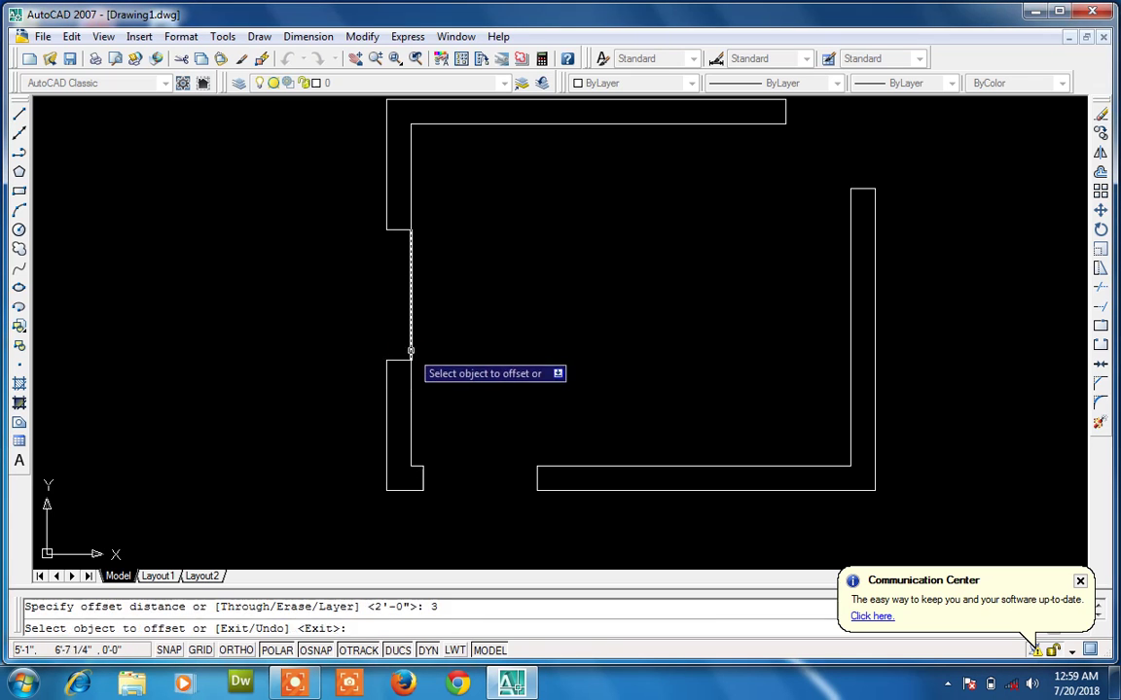
{"action": "left_click", "coordinate": [409, 345]}
{"action": "left_click", "coordinate": [386, 347]}
{"action": "left_click", "coordinate": [402, 336]}
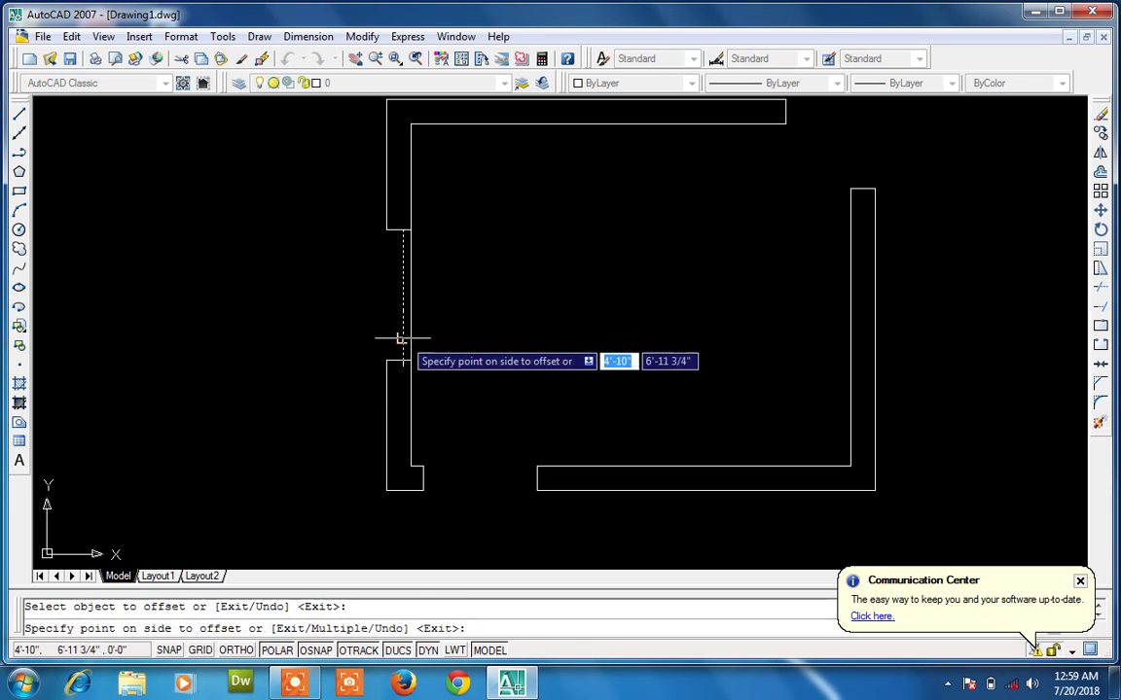
{"action": "left_click", "coordinate": [375, 326]}
{"action": "left_click", "coordinate": [391, 321]}
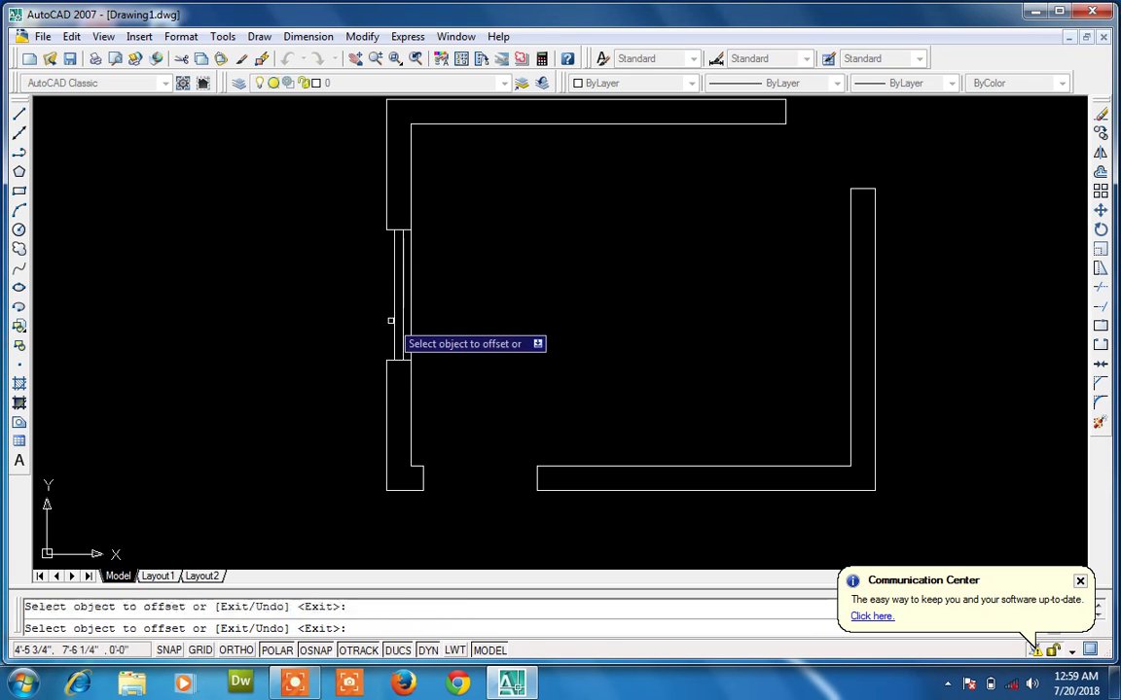
{"action": "left_click", "coordinate": [393, 321]}
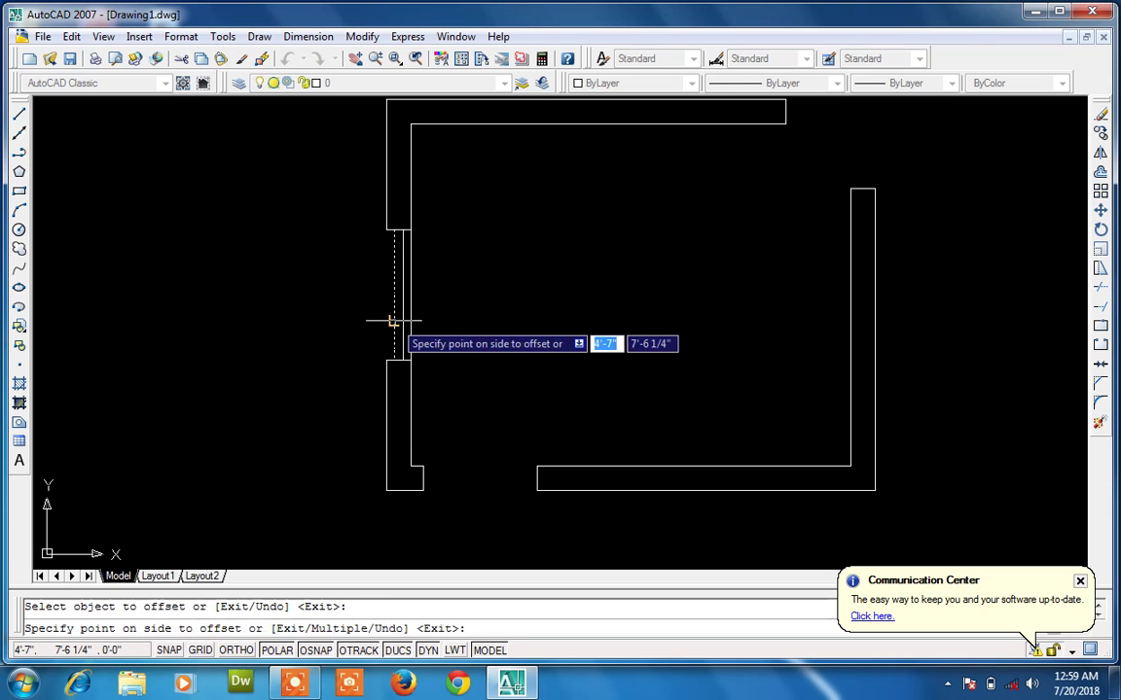
{"action": "left_click", "coordinate": [370, 322]}
{"action": "key", "text": "Escape"}
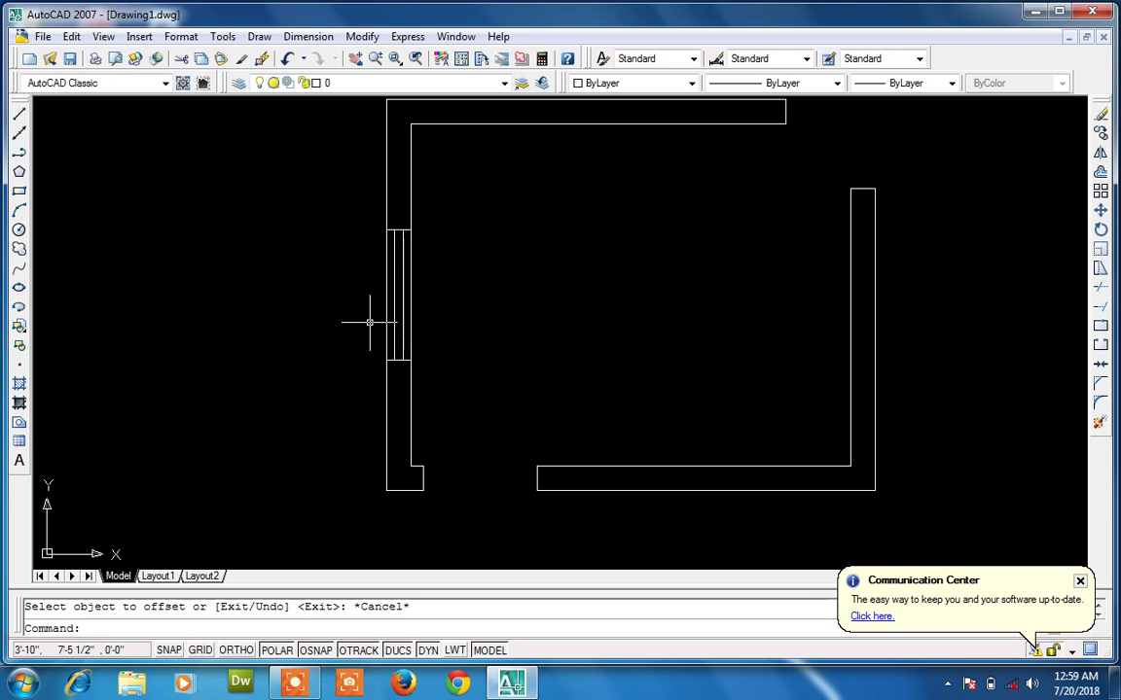
Step: Draw a short horizontal line rightward from the inner corner of the upper wall's cut end
{"action": "type", "text": "l"}
{"action": "key", "text": "Return"}
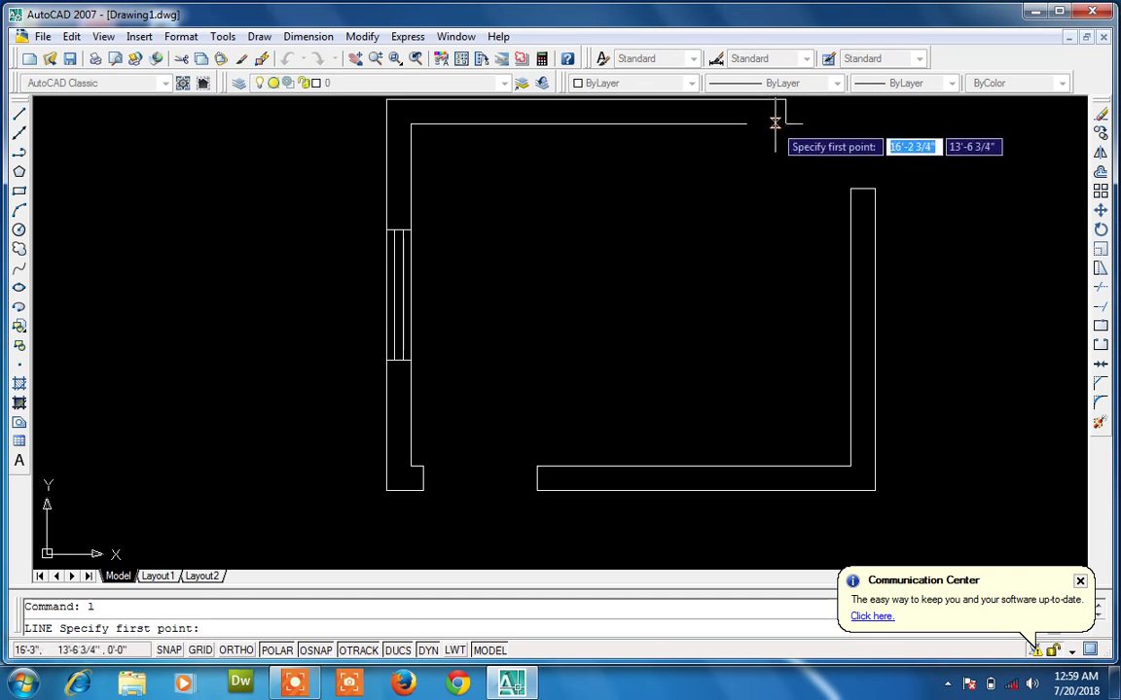
{"action": "left_click", "coordinate": [785, 123]}
{"action": "left_click", "coordinate": [830, 124]}
{"action": "key", "text": "Return"}
Step: Draw a short vertical line upward from the inner corner of the right wall's cut end
{"action": "key", "text": "Return"}
{"action": "scroll", "coordinate": [837, 172], "scroll_direction": "down", "scroll_amount": 4}
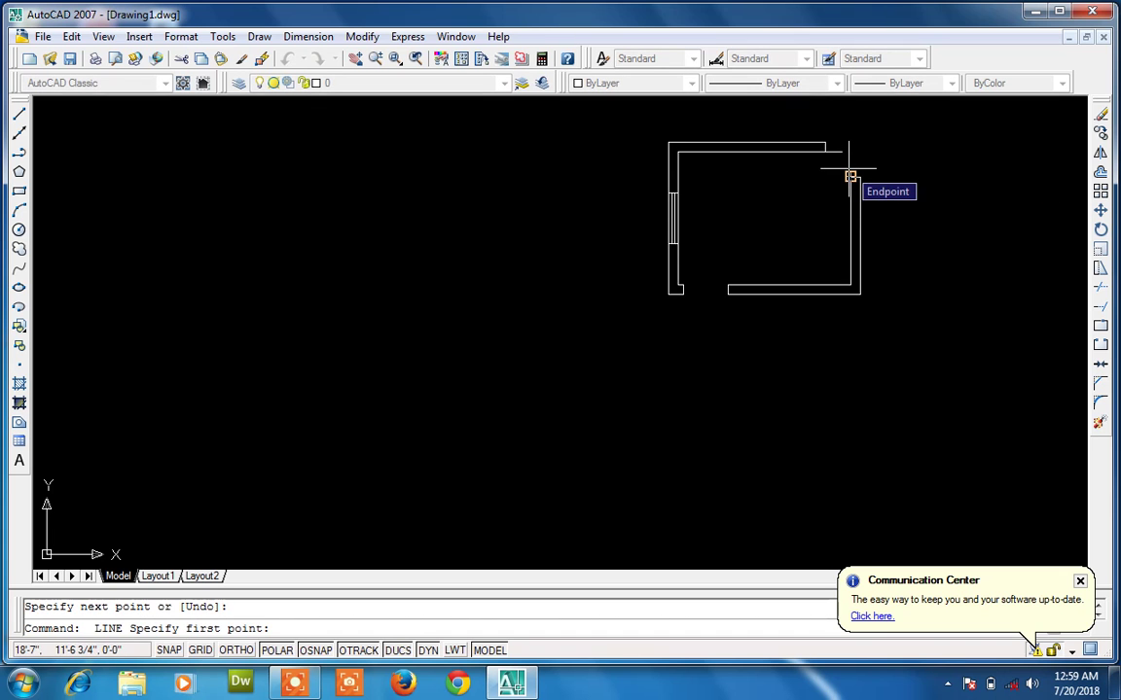
{"action": "scroll", "coordinate": [850, 176], "scroll_direction": "up", "scroll_amount": 4}
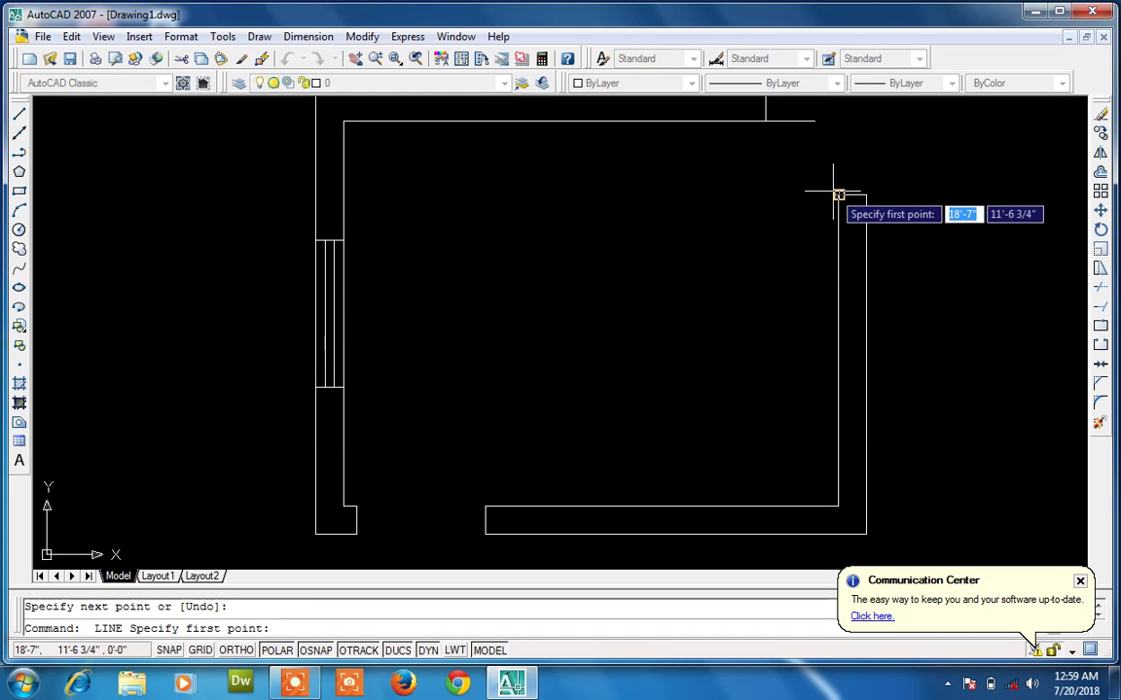
{"action": "left_click", "coordinate": [838, 187]}
{"action": "left_click", "coordinate": [837, 157]}
{"action": "key", "text": "Return"}
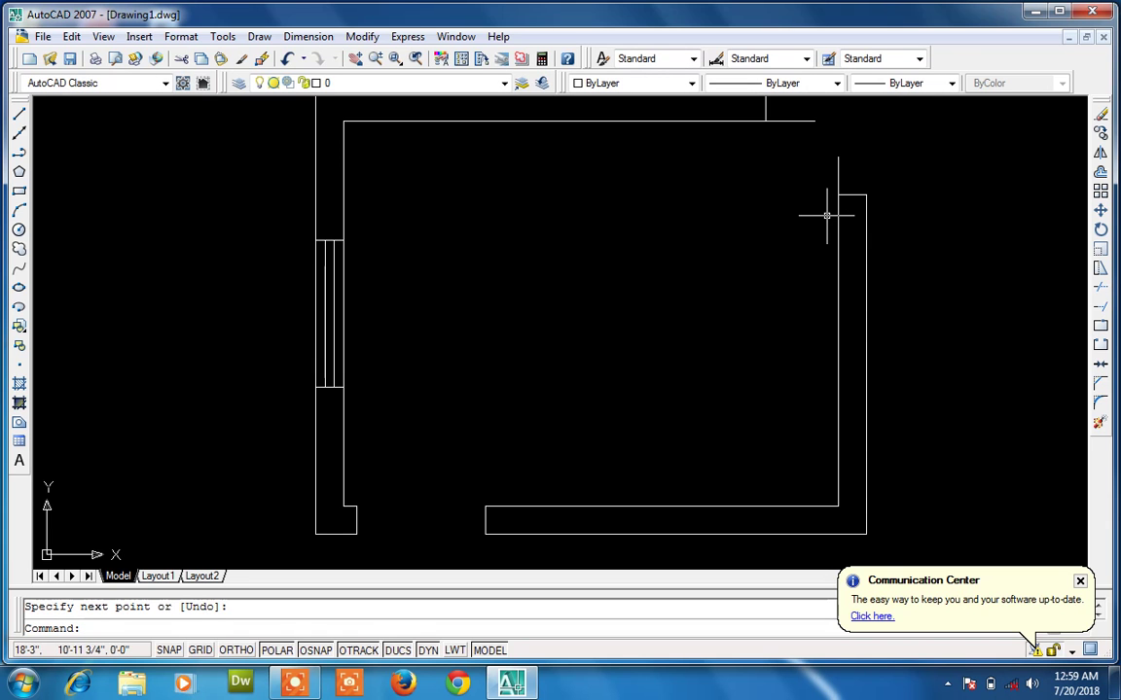
Step: Offset the short vertical line on the right wall outward three times at 3" spacing
{"action": "mouse_move", "coordinate": [827, 216]}
{"action": "middle_mouse_down"}
{"action": "mouse_move", "coordinate": [819, 211]}
{"action": "mouse_move", "coordinate": [642, 443]}
{"action": "middle_mouse_up"}
{"action": "key", "text": "Escape"}
{"action": "type", "text": "z"}
{"action": "key", "text": "Return"}
{"action": "left_click", "coordinate": [660, 417]}
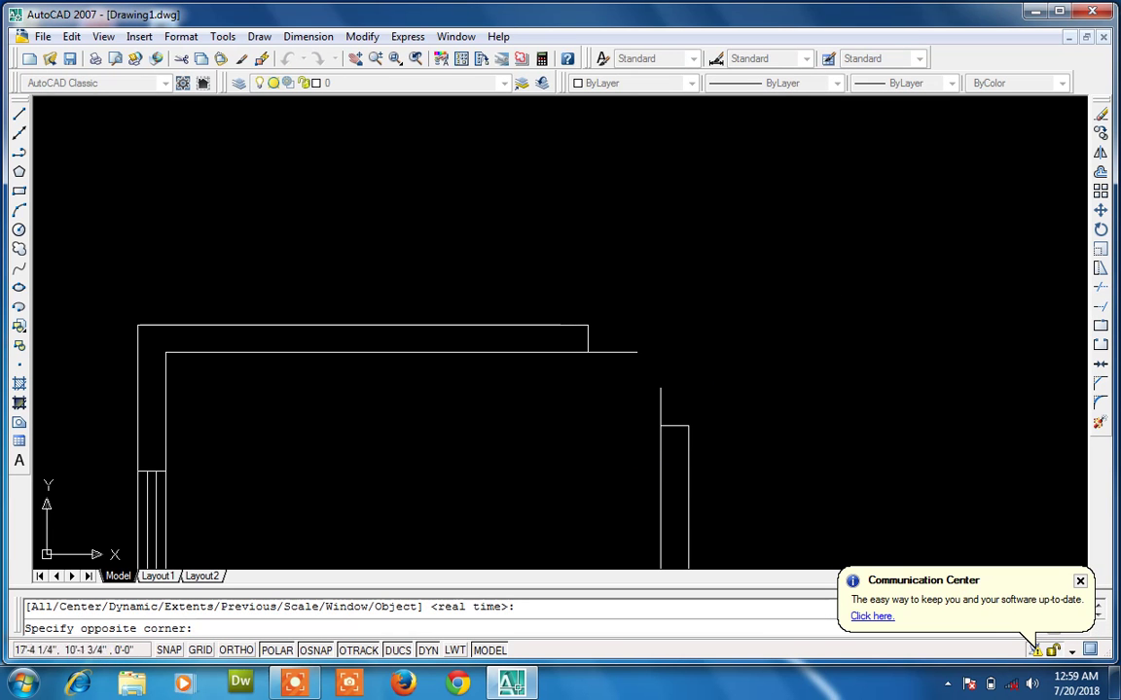
{"action": "left_click", "coordinate": [558, 466]}
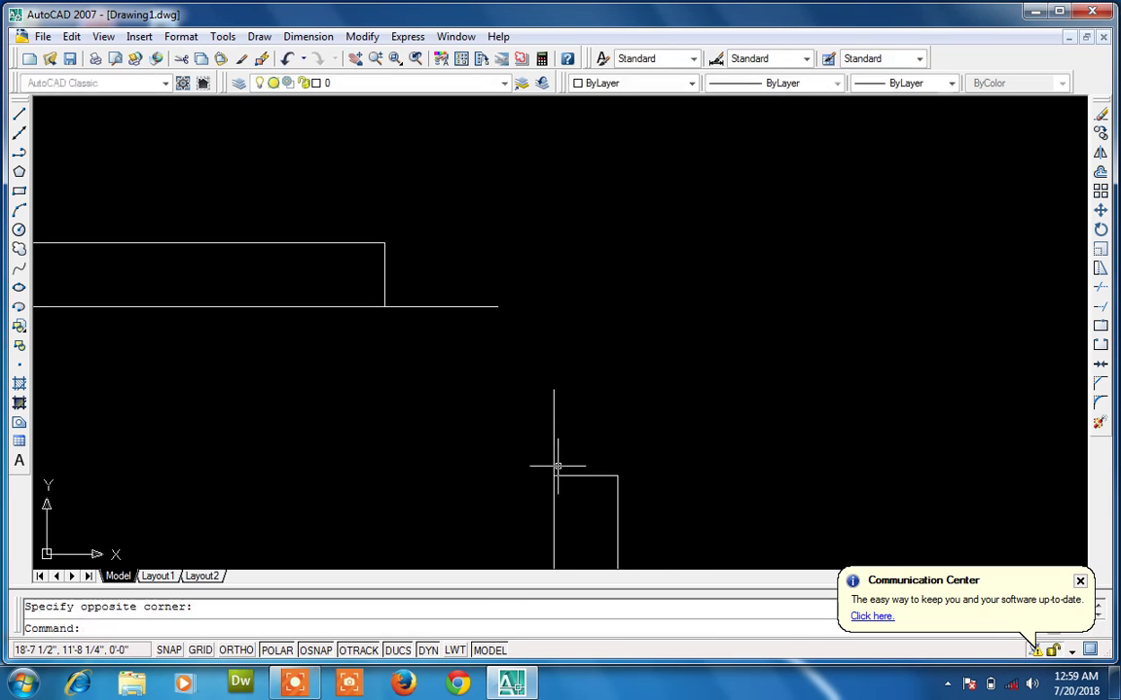
{"action": "type", "text": "o"}
{"action": "key", "text": "Return"}
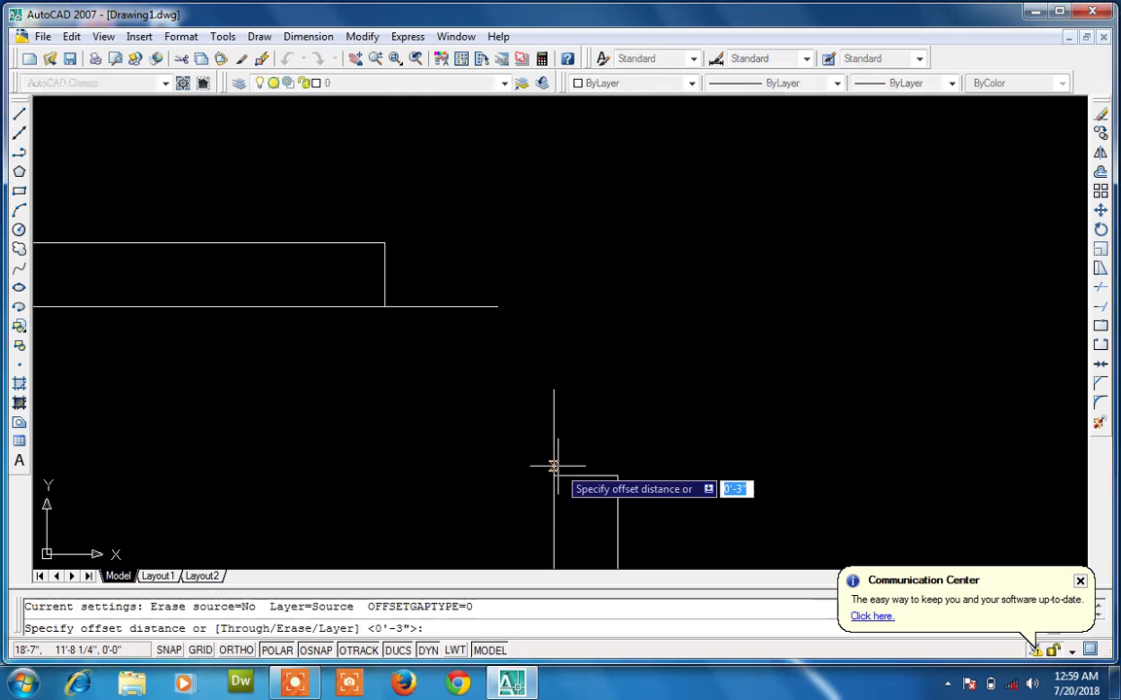
{"action": "type", "text": "3"}
{"action": "key", "text": "Return"}
{"action": "left_click", "coordinate": [554, 457]}
{"action": "left_click", "coordinate": [625, 451]}
{"action": "left_click", "coordinate": [575, 437]}
{"action": "left_click", "coordinate": [671, 451]}
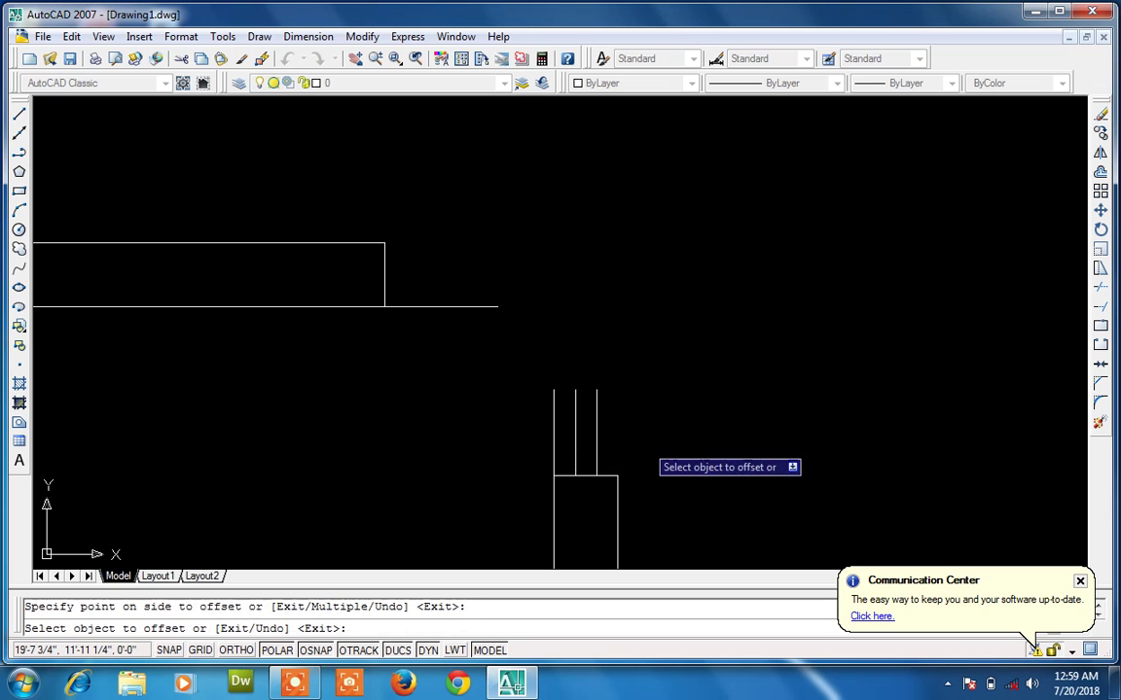
{"action": "left_click", "coordinate": [596, 438]}
{"action": "left_click", "coordinate": [649, 440]}
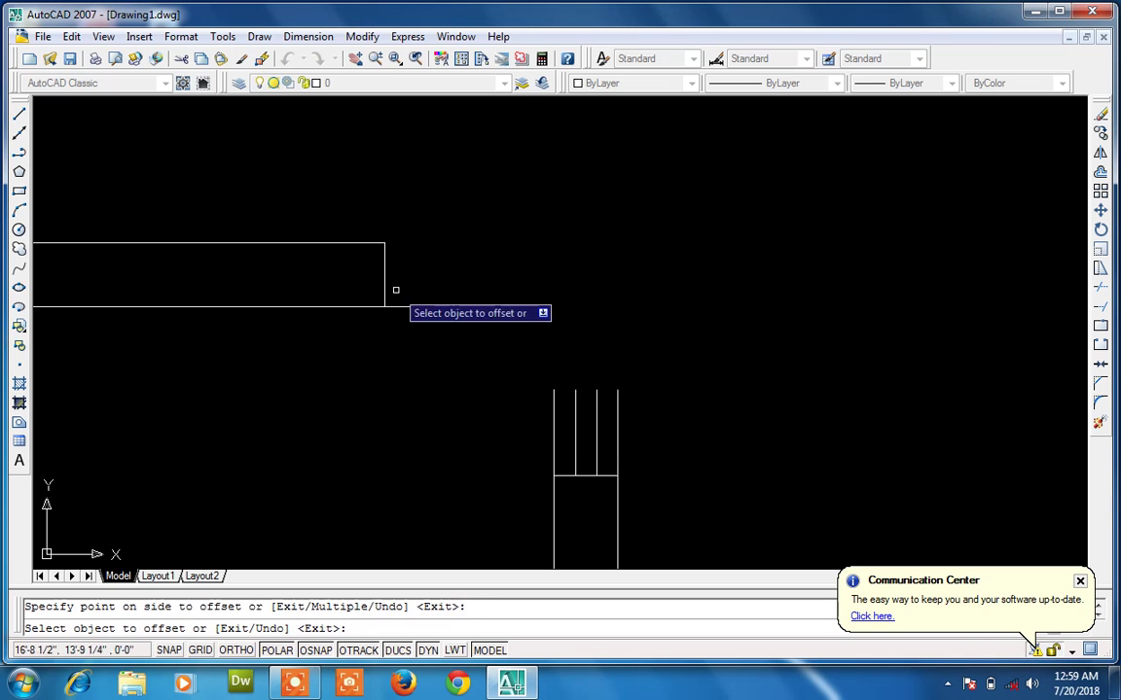
Step: Offset the short horizontal line on the upper wall outward three times at 3" spacing
{"action": "left_click", "coordinate": [393, 305]}
{"action": "left_click", "coordinate": [420, 264]}
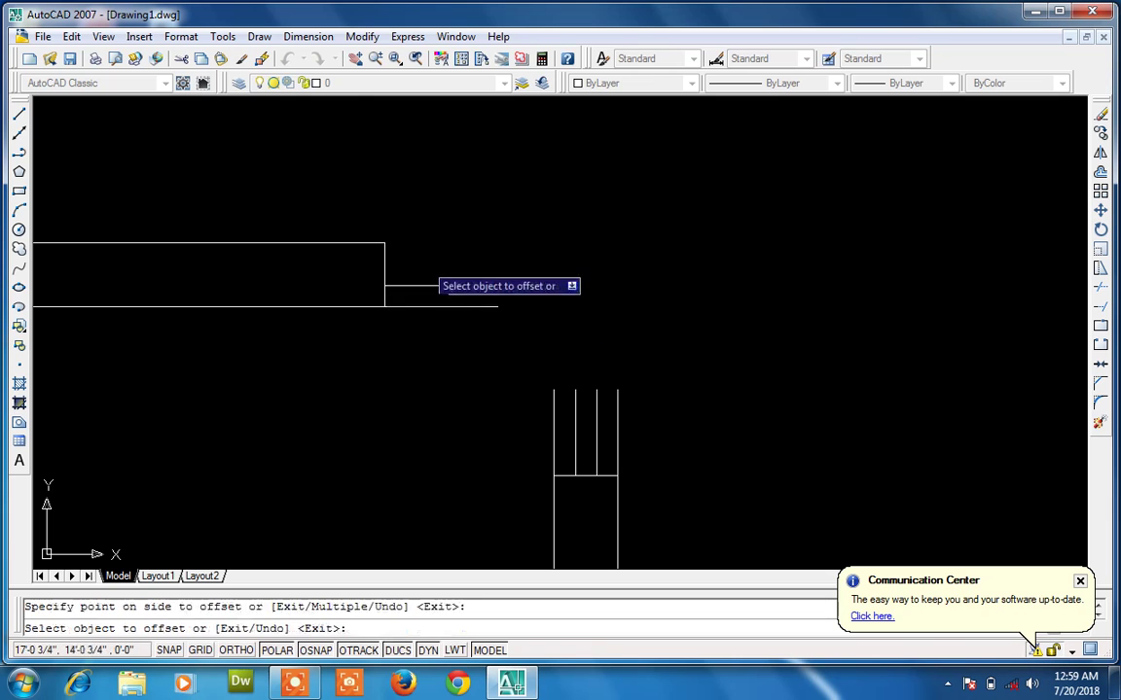
{"action": "left_click", "coordinate": [420, 286]}
{"action": "left_click", "coordinate": [436, 265]}
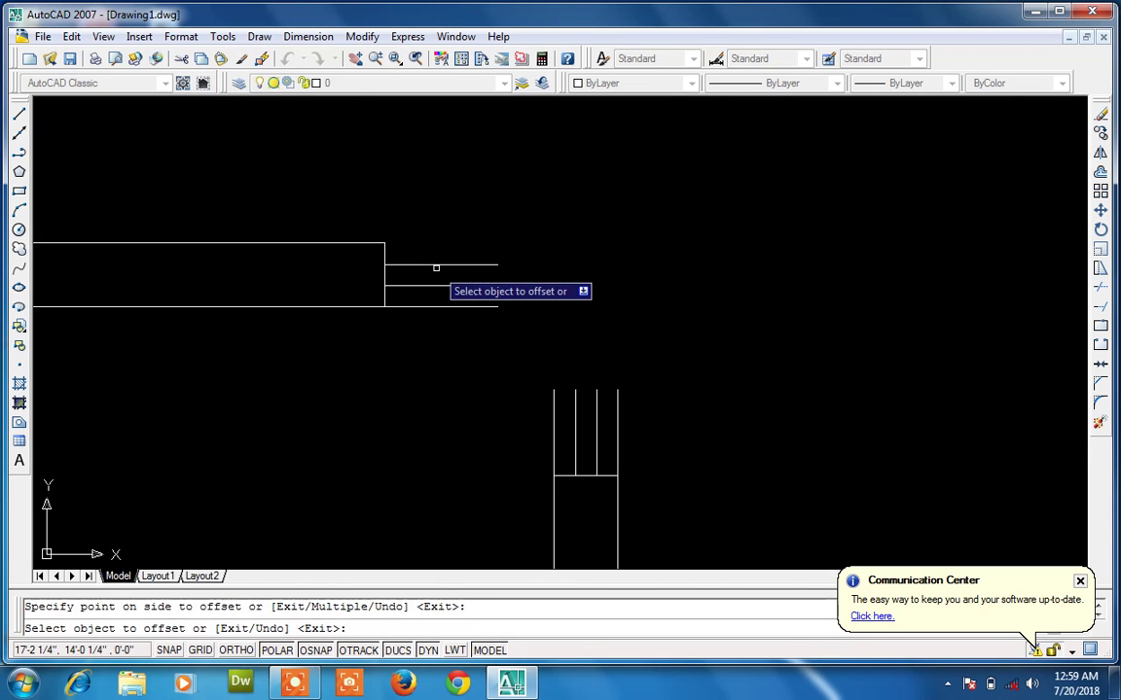
{"action": "left_click", "coordinate": [437, 264]}
{"action": "left_click", "coordinate": [456, 230]}
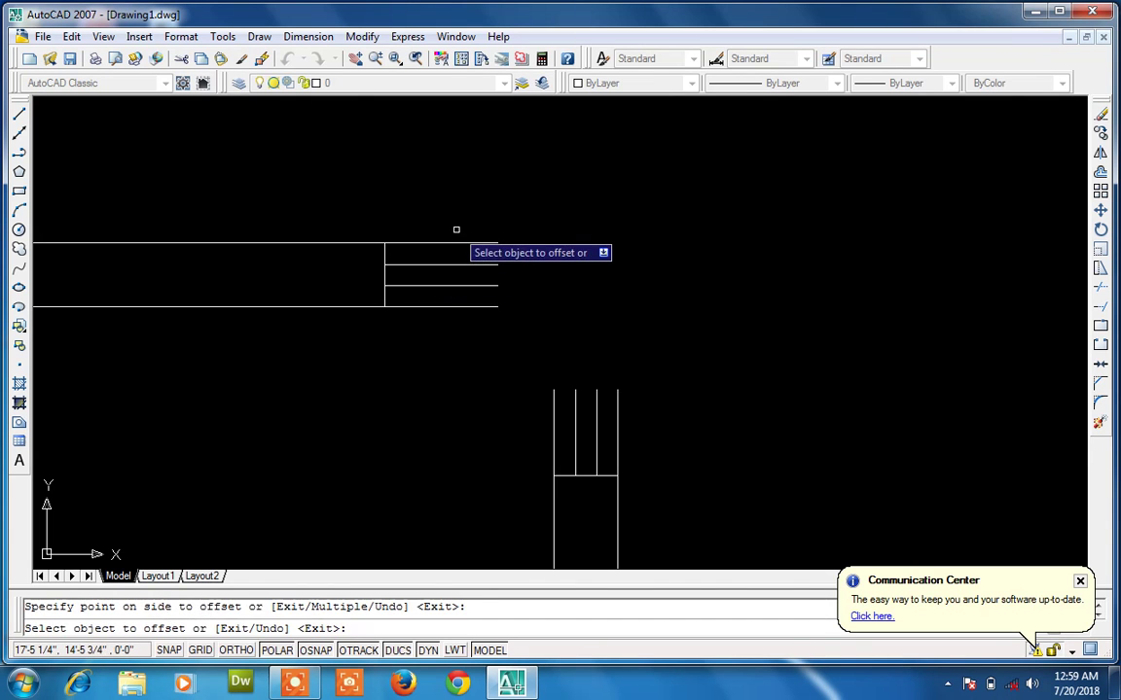
{"action": "key", "text": "Escape"}
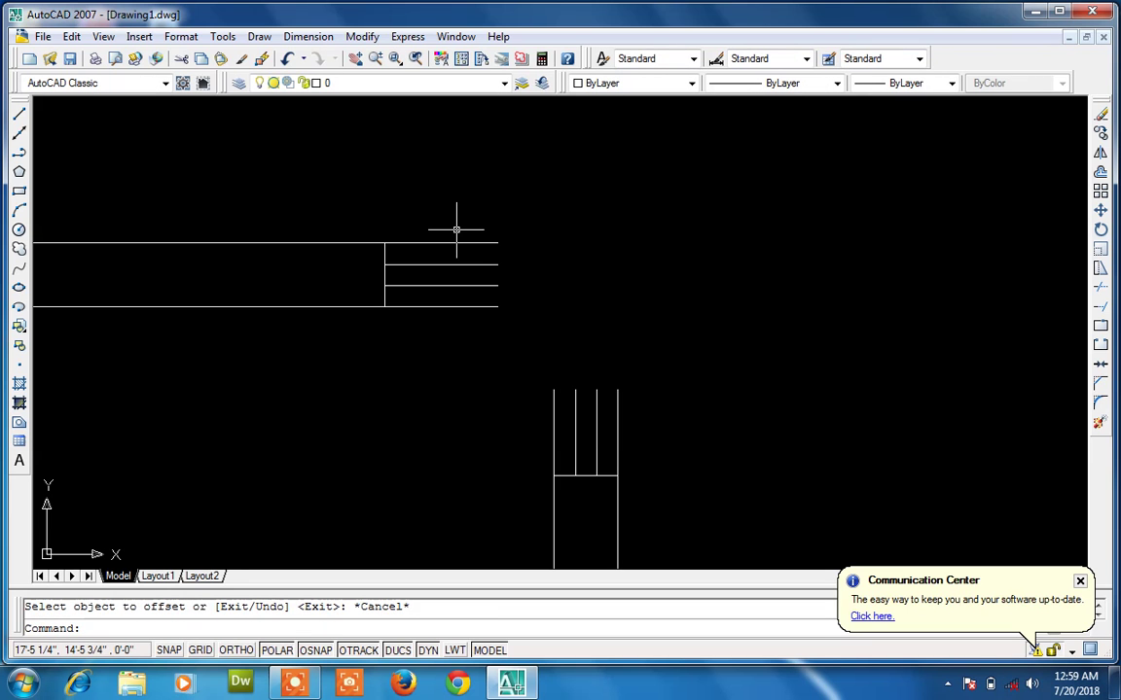
Step: Fillet the two innermost pairs of horizontal and vertical window lines into sharp corners at the upper-right opening
{"action": "type", "text": "f"}
{"action": "key", "text": "Return"}
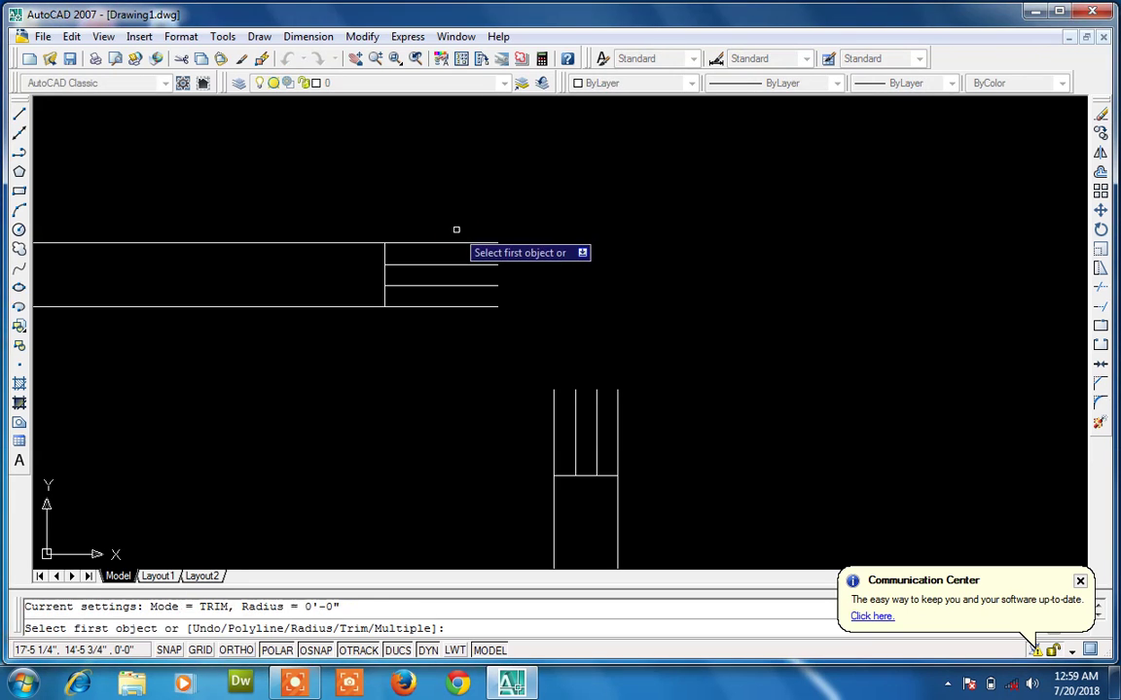
{"action": "left_click", "coordinate": [478, 307]}
{"action": "left_click", "coordinate": [552, 411]}
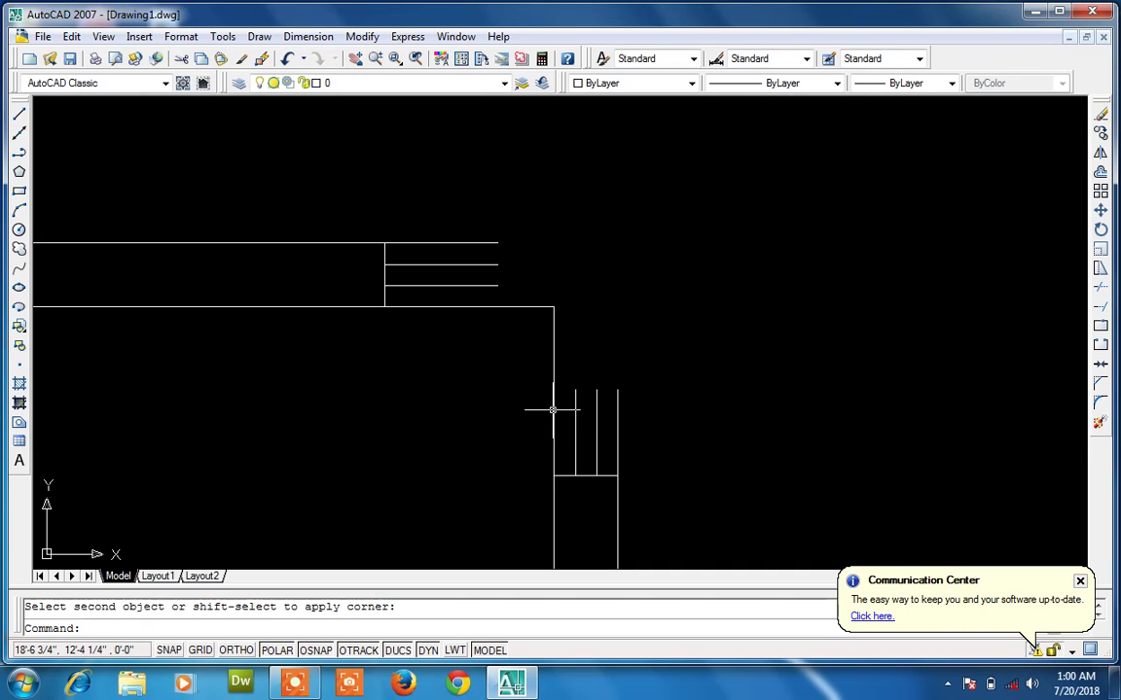
{"action": "type", "text": "f"}
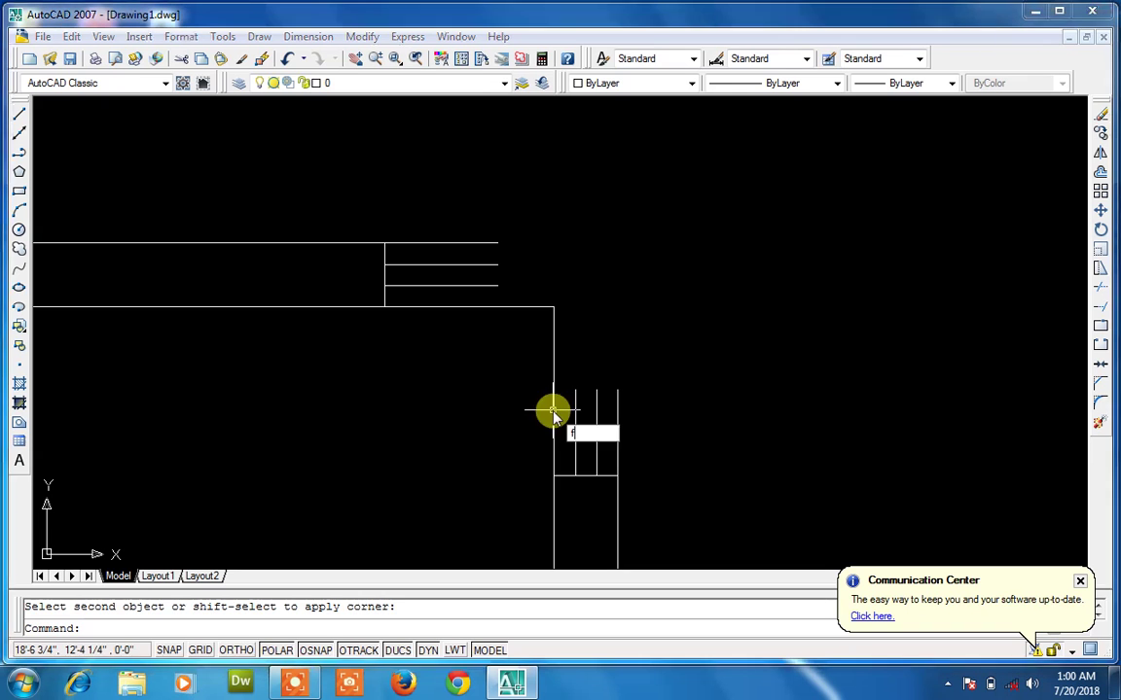
{"action": "key", "text": "Return"}
{"action": "left_click", "coordinate": [573, 414]}
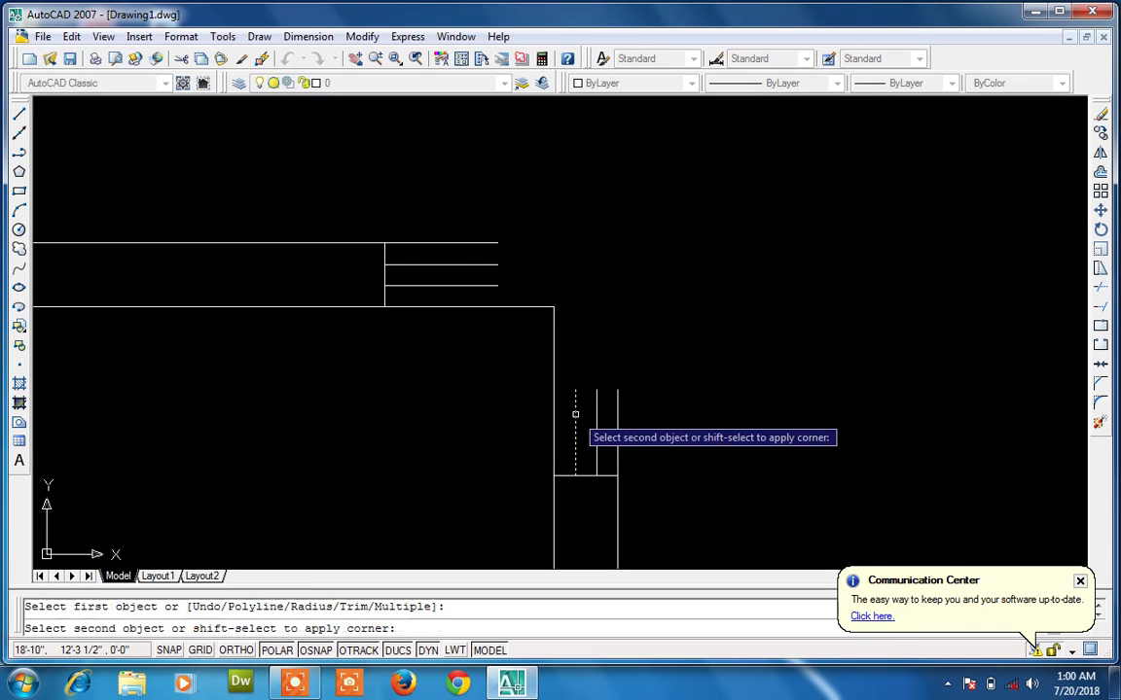
{"action": "left_click", "coordinate": [481, 286]}
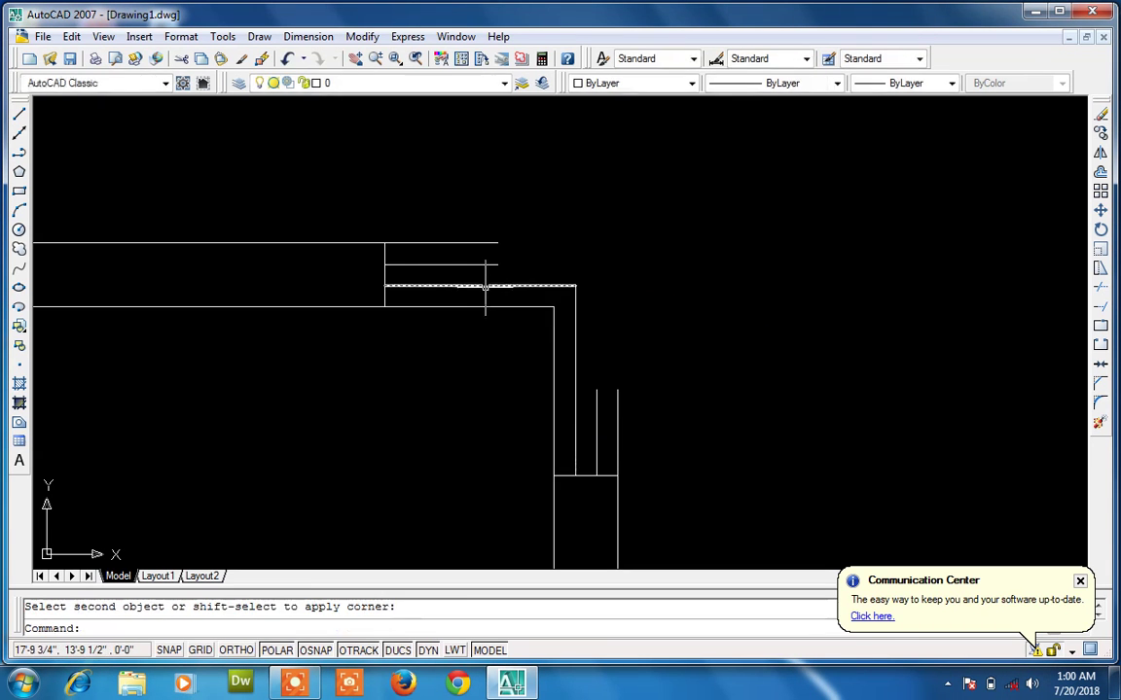
Step: Fillet the two outer pairs of horizontal and vertical lines into sharp corners to complete the corner window
{"action": "key", "text": "Return"}
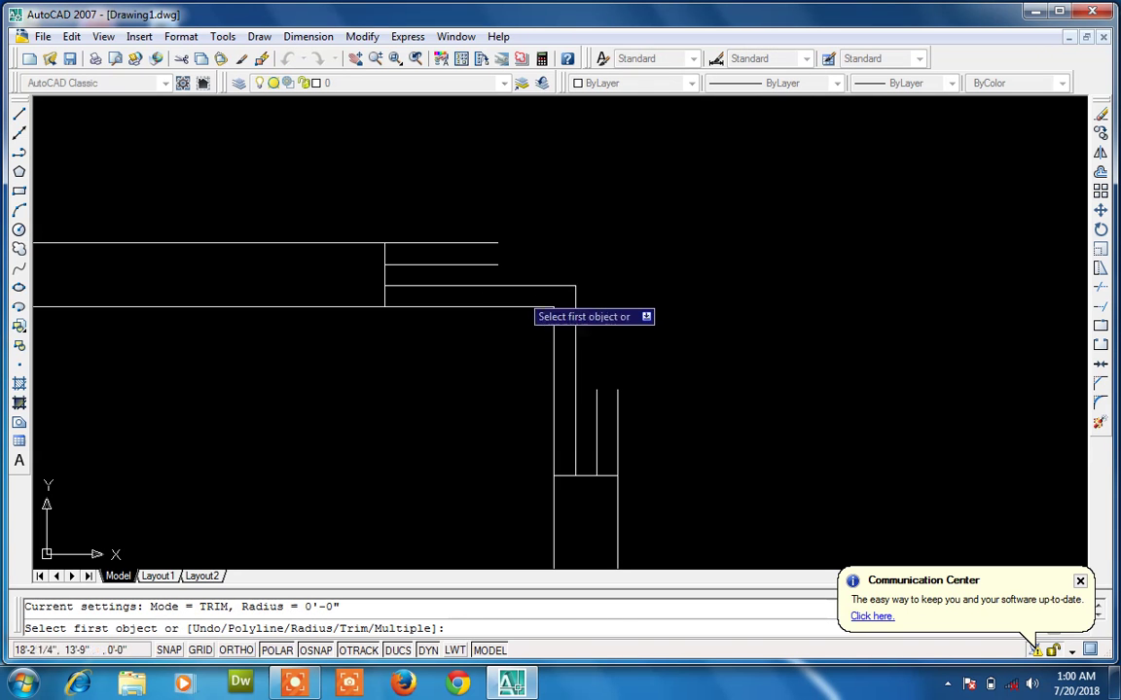
{"action": "left_click", "coordinate": [491, 265]}
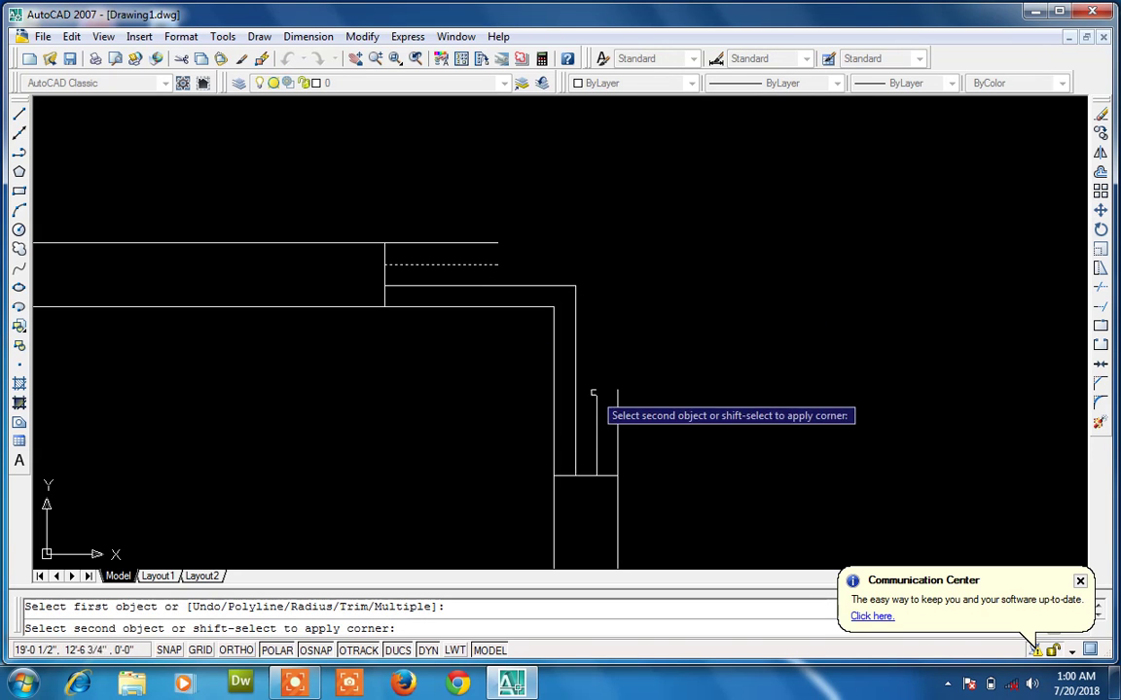
{"action": "left_click", "coordinate": [596, 403]}
{"action": "key", "text": "Return"}
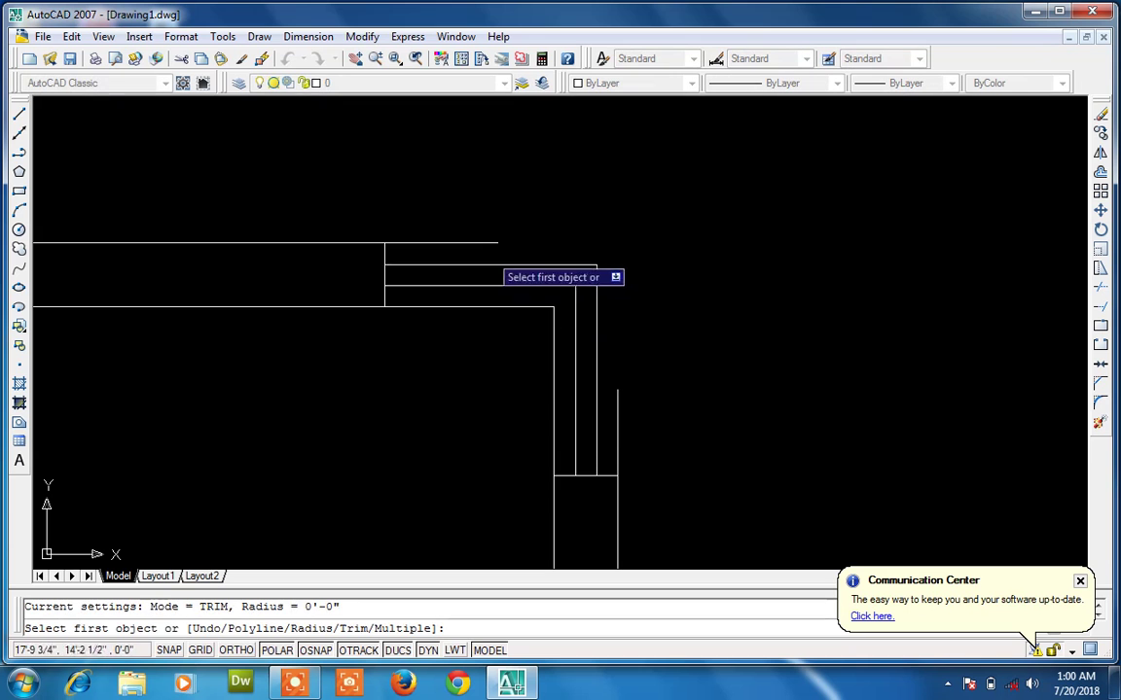
{"action": "left_click", "coordinate": [486, 242]}
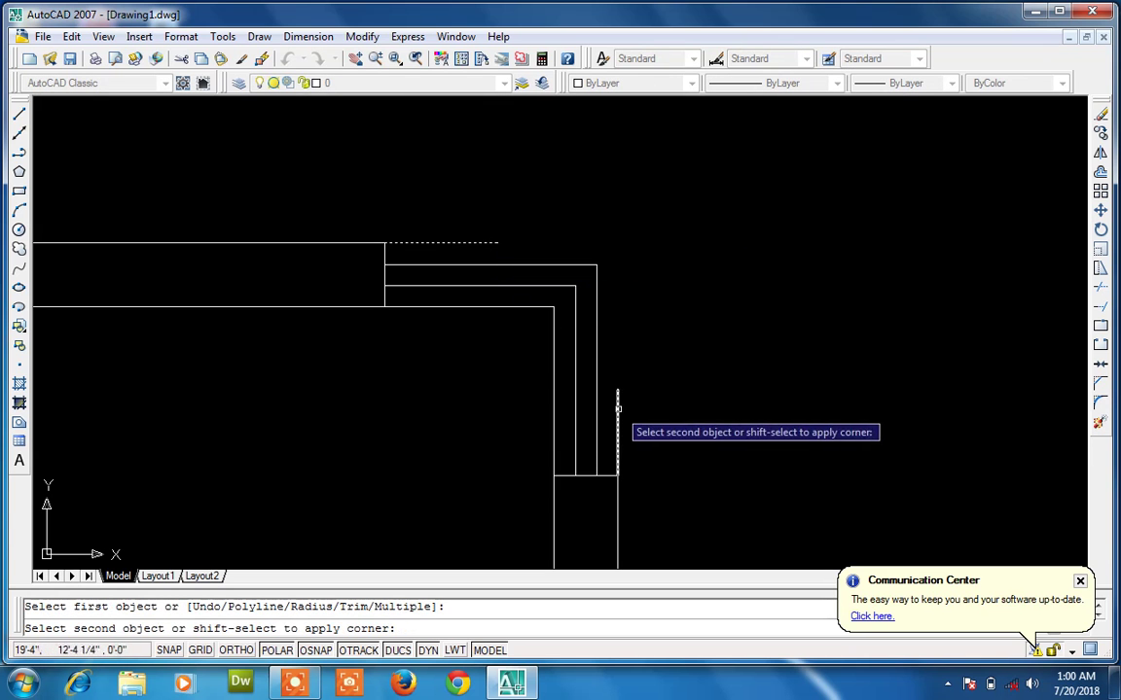
{"action": "left_click", "coordinate": [617, 407]}
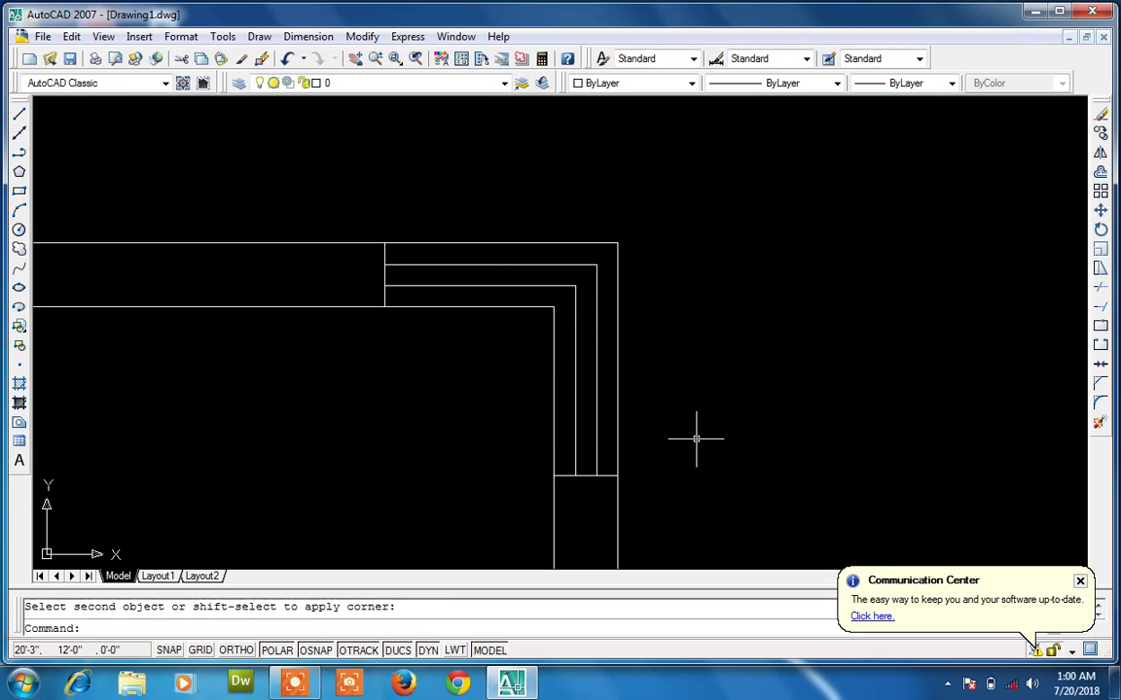
{"action": "key", "text": "F4"}
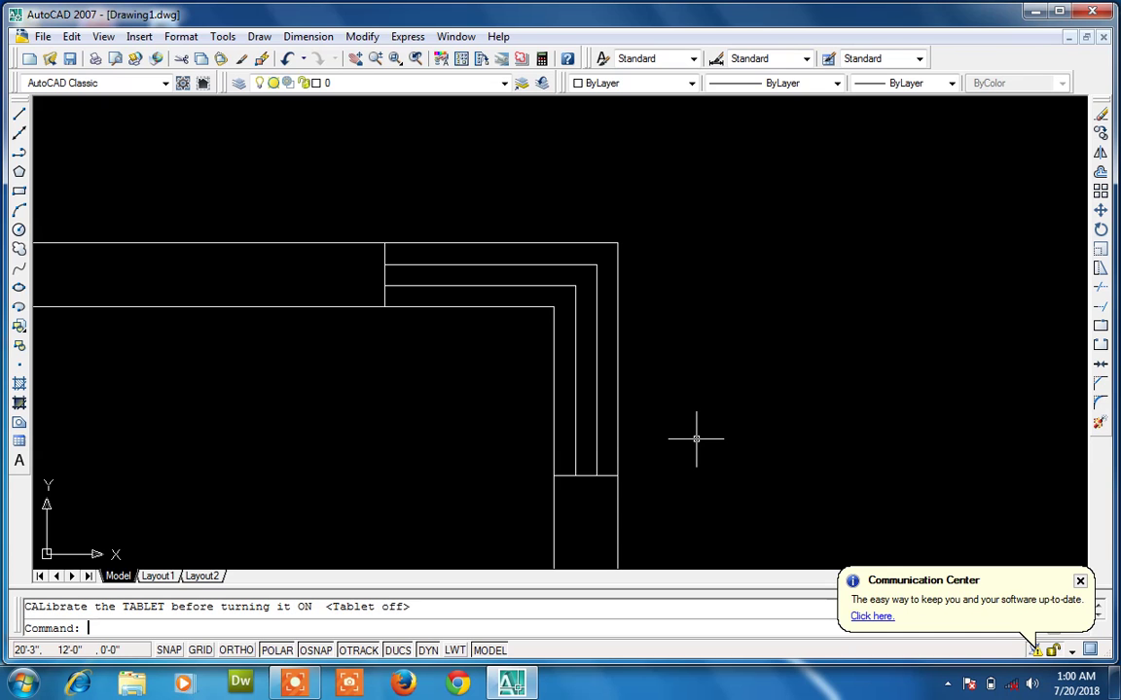
{"action": "type", "text": "z"}
{"action": "key", "text": "Return"}
{"action": "type", "text": "a"}
{"action": "key", "text": "Return"}
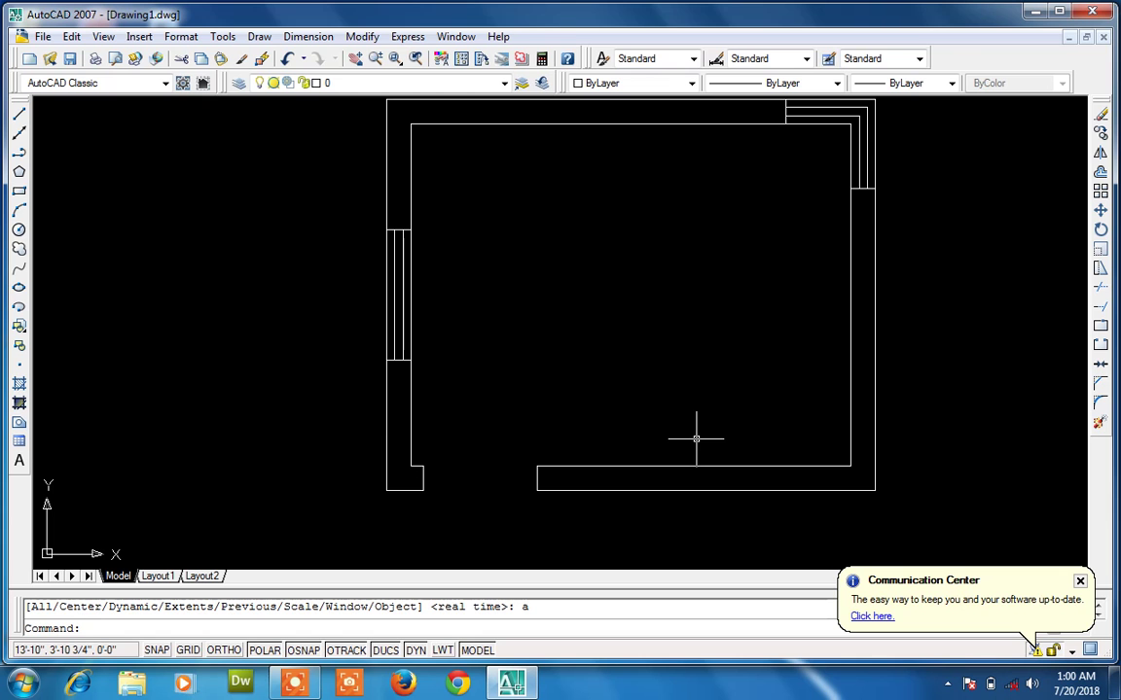
Step: Draw a door leaf from the left jamb's midpoint: 3" right, about 2'-8 1/2" up, 1.3" left and 3'6" down
{"action": "type", "text": "l"}
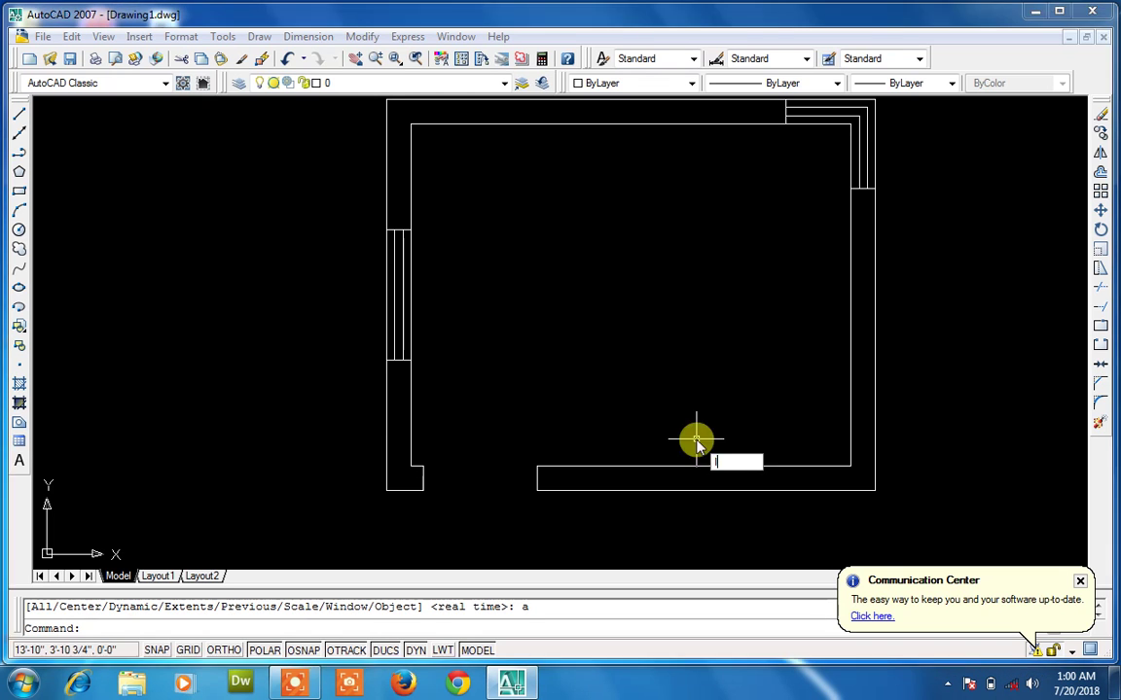
{"action": "key", "text": "Return"}
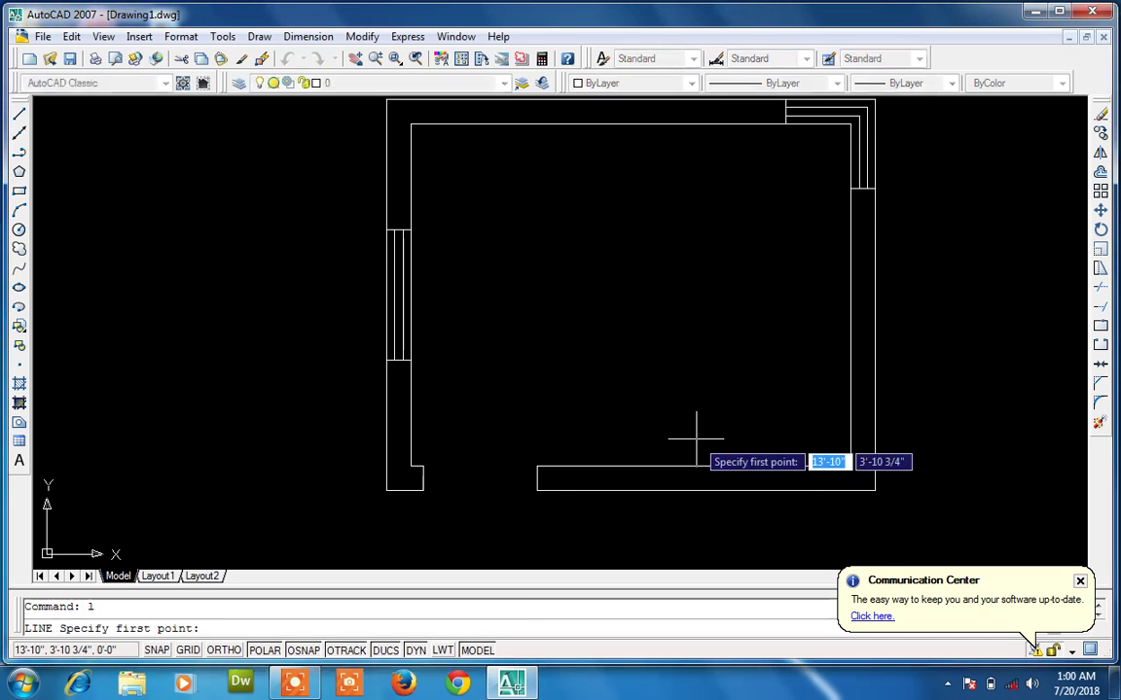
{"action": "left_click", "coordinate": [423, 478]}
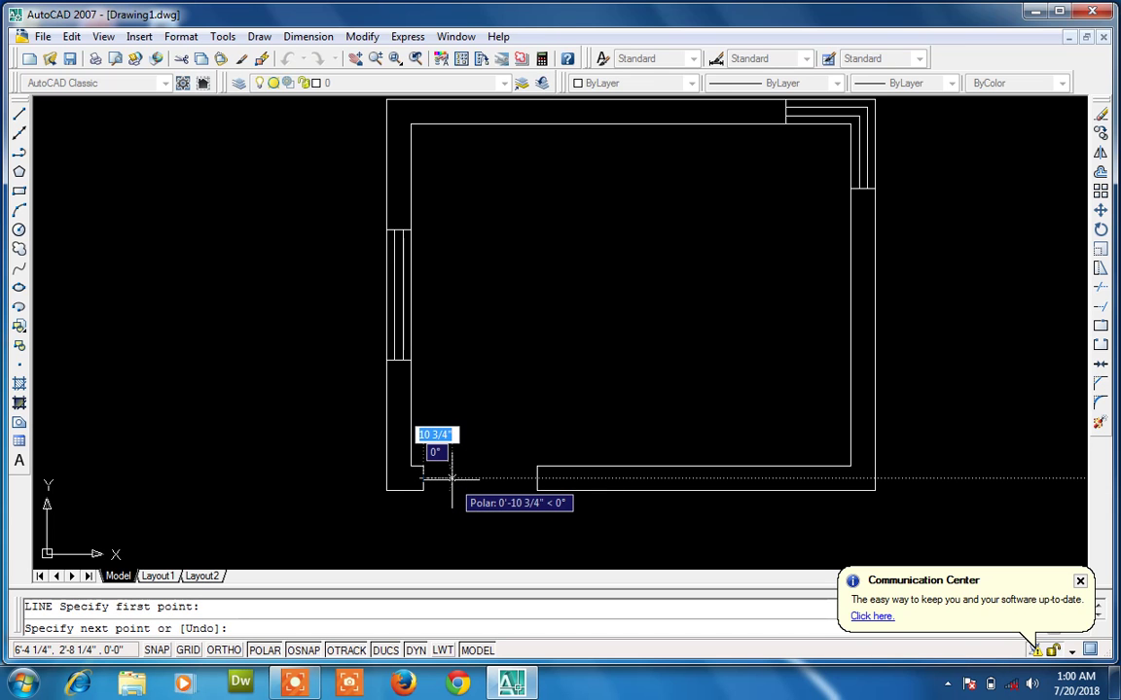
{"action": "type", "text": "3"}
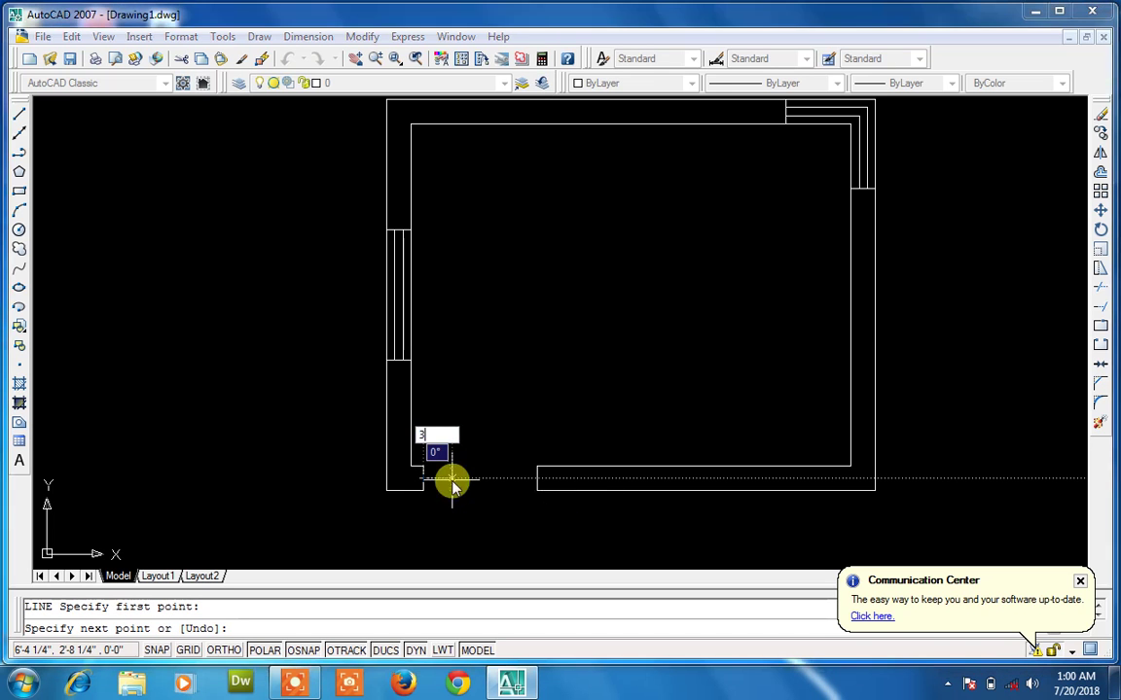
{"action": "key", "text": "Return"}
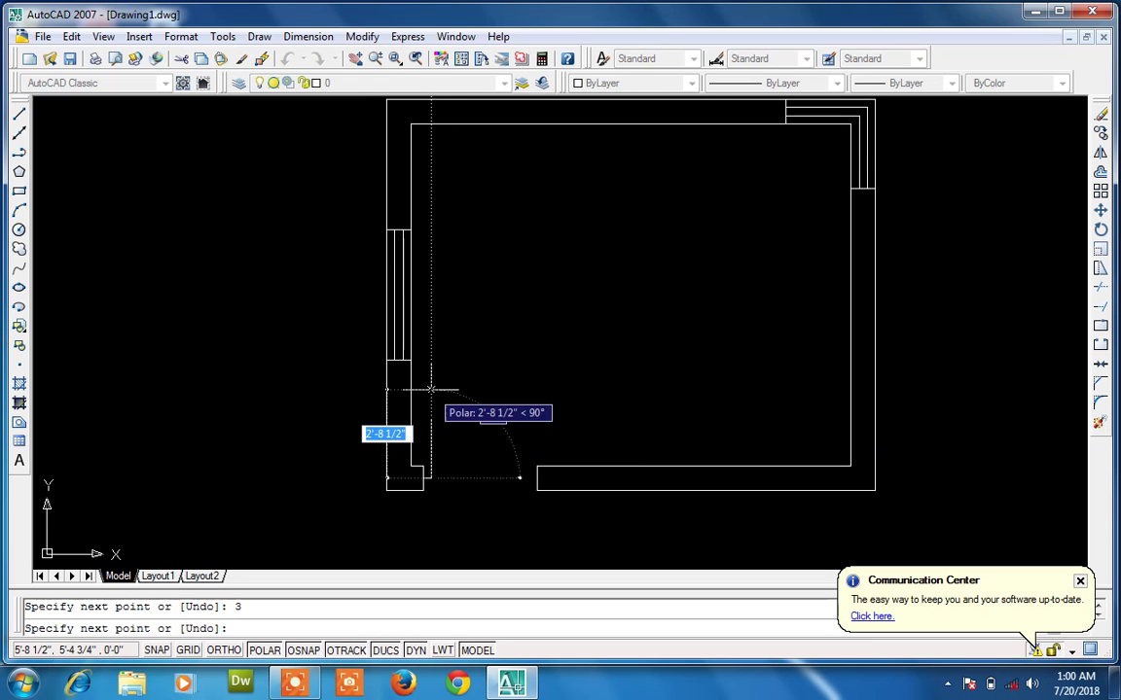
{"action": "type", "text": "3'6"}
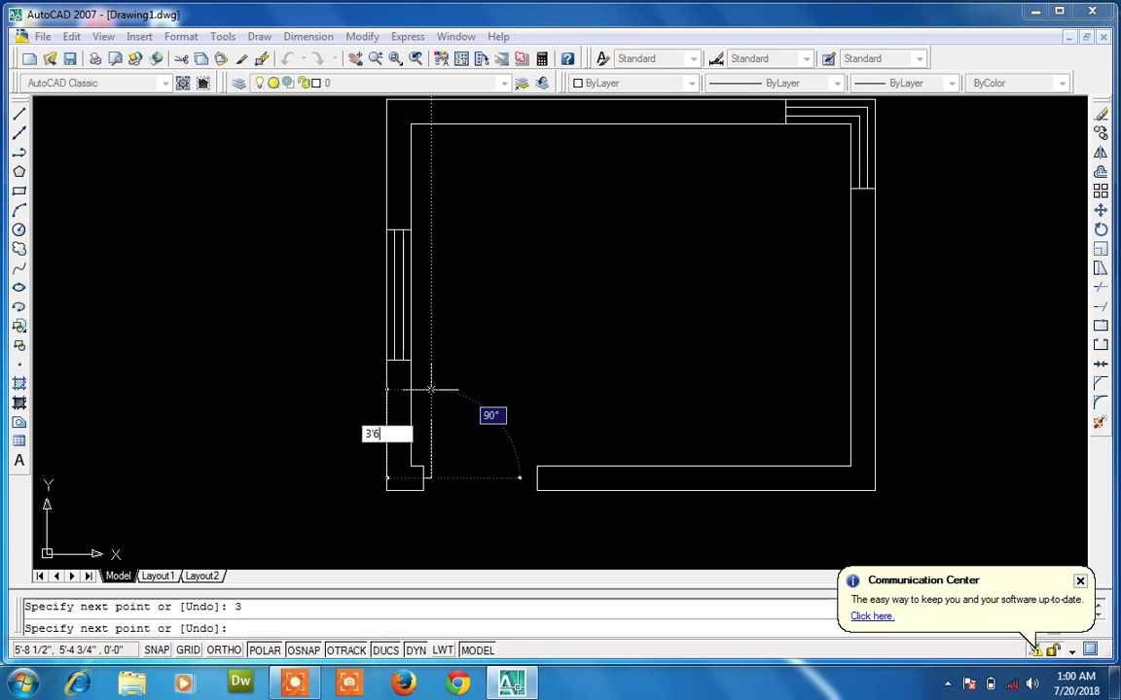
{"action": "left_click", "coordinate": [431, 389]}
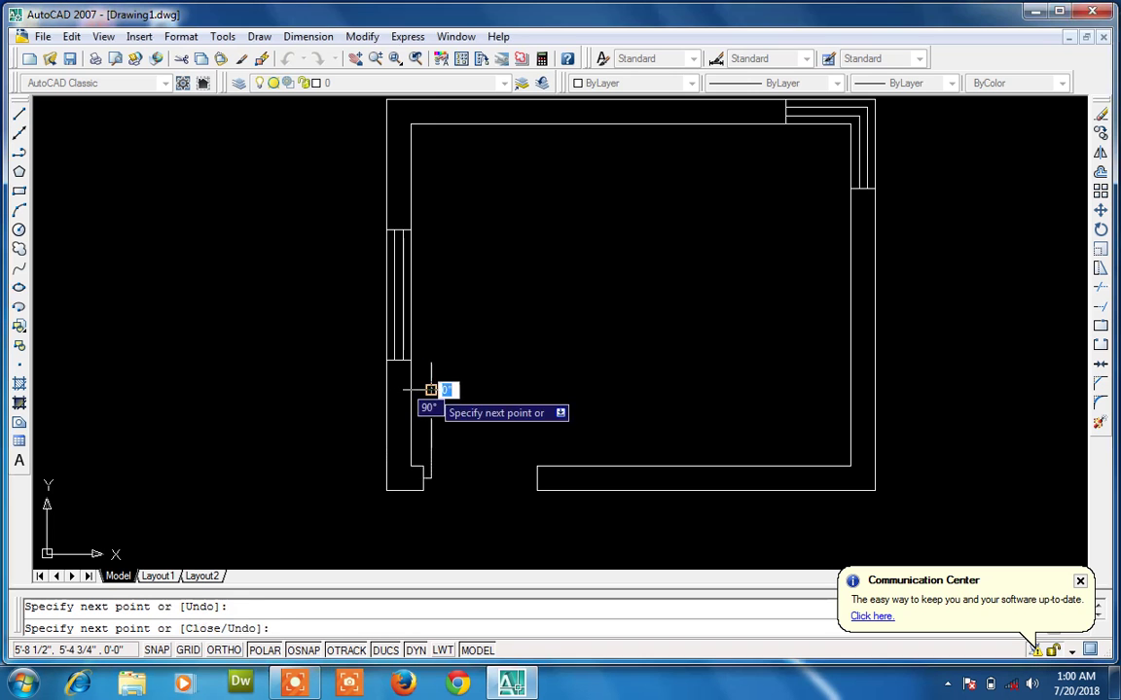
{"action": "left_click", "coordinate": [296, 389]}
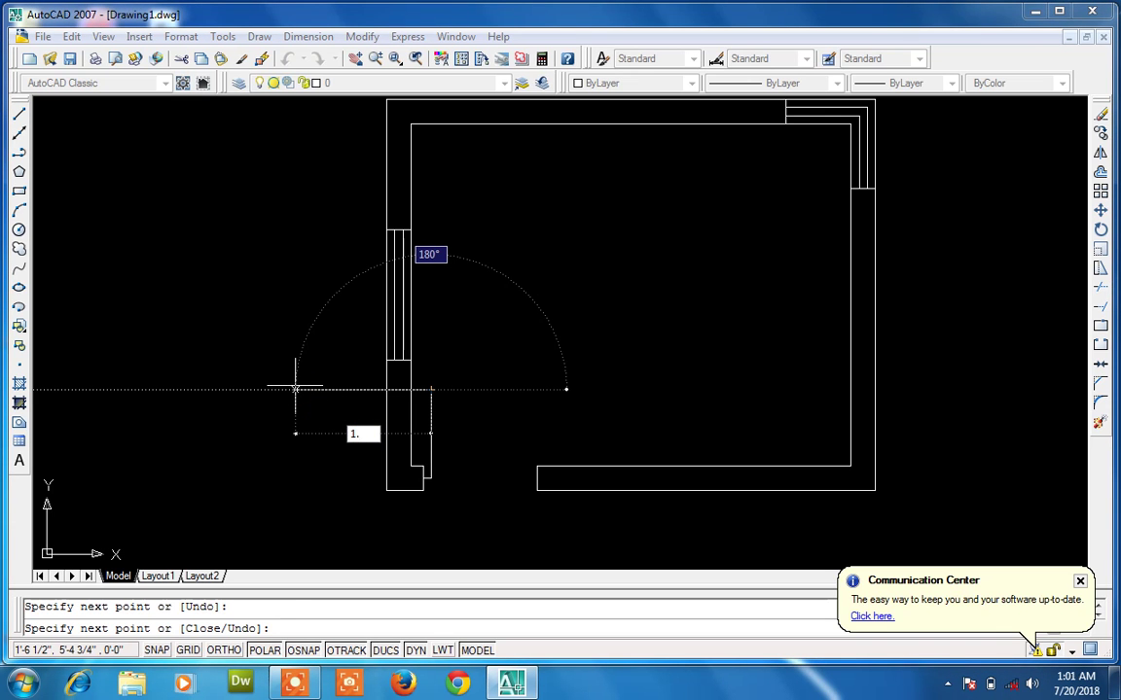
{"action": "type", "text": "3"}
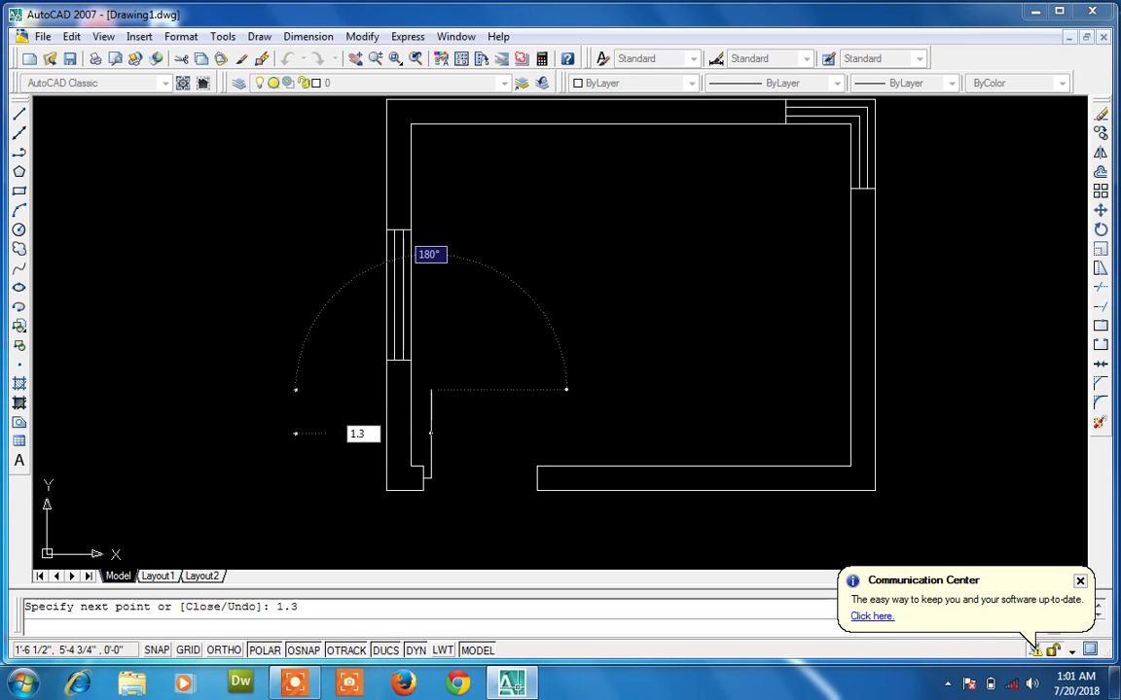
{"action": "key", "text": "Return"}
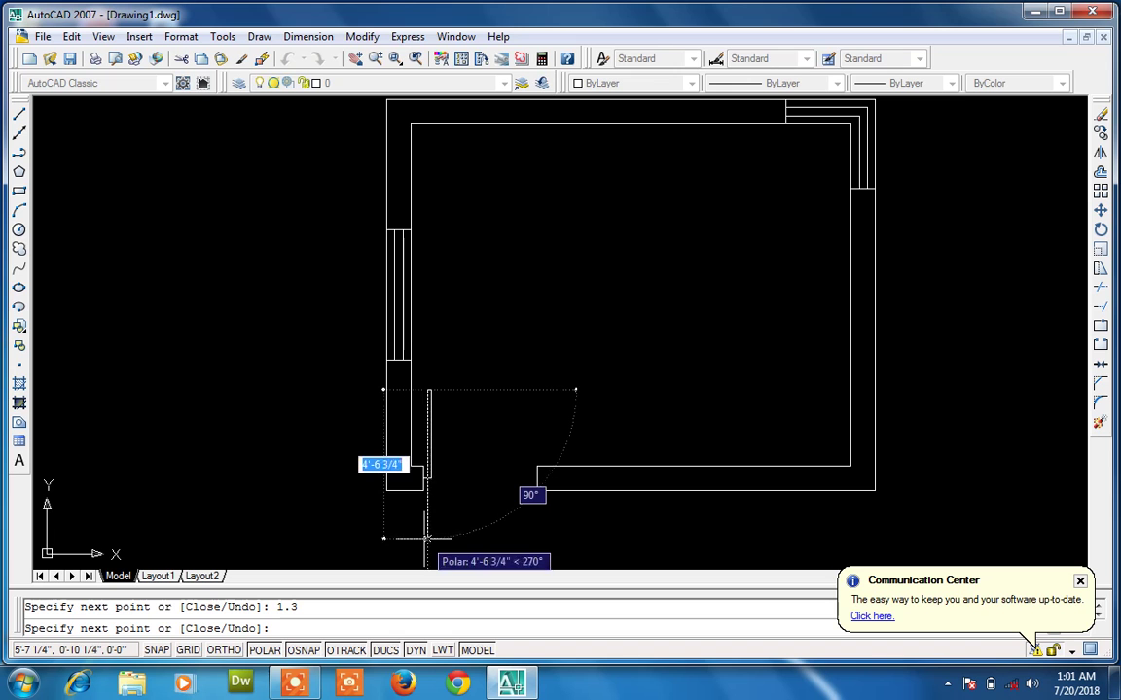
{"action": "type", "text": "3'6"}
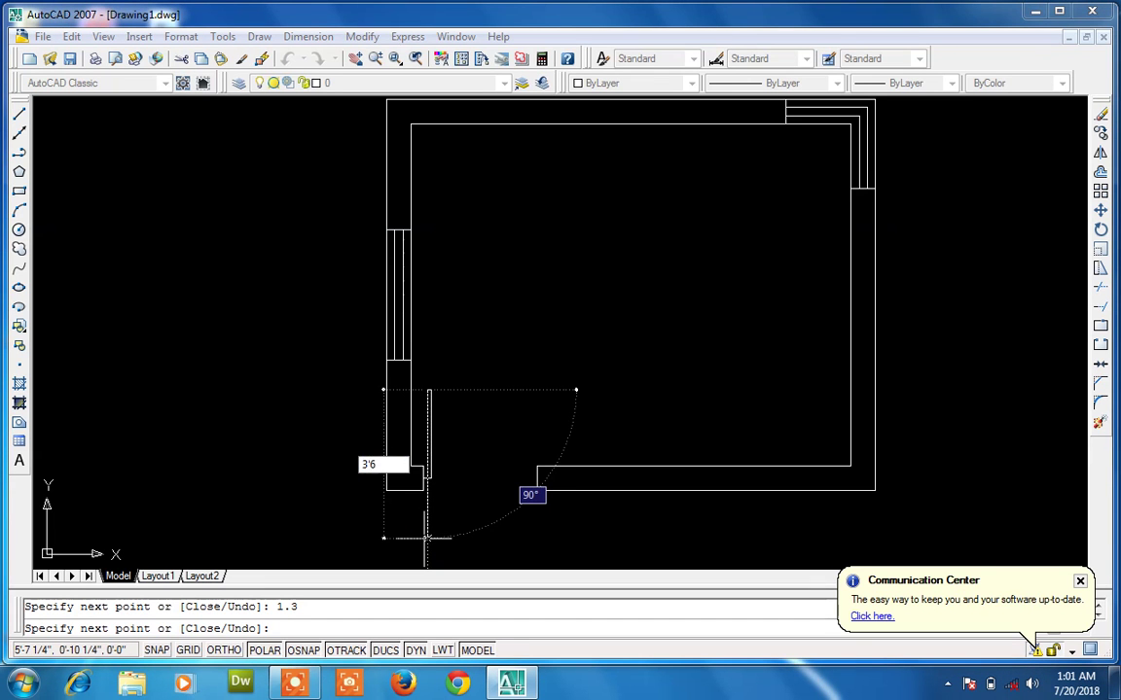
{"action": "key", "text": "Return"}
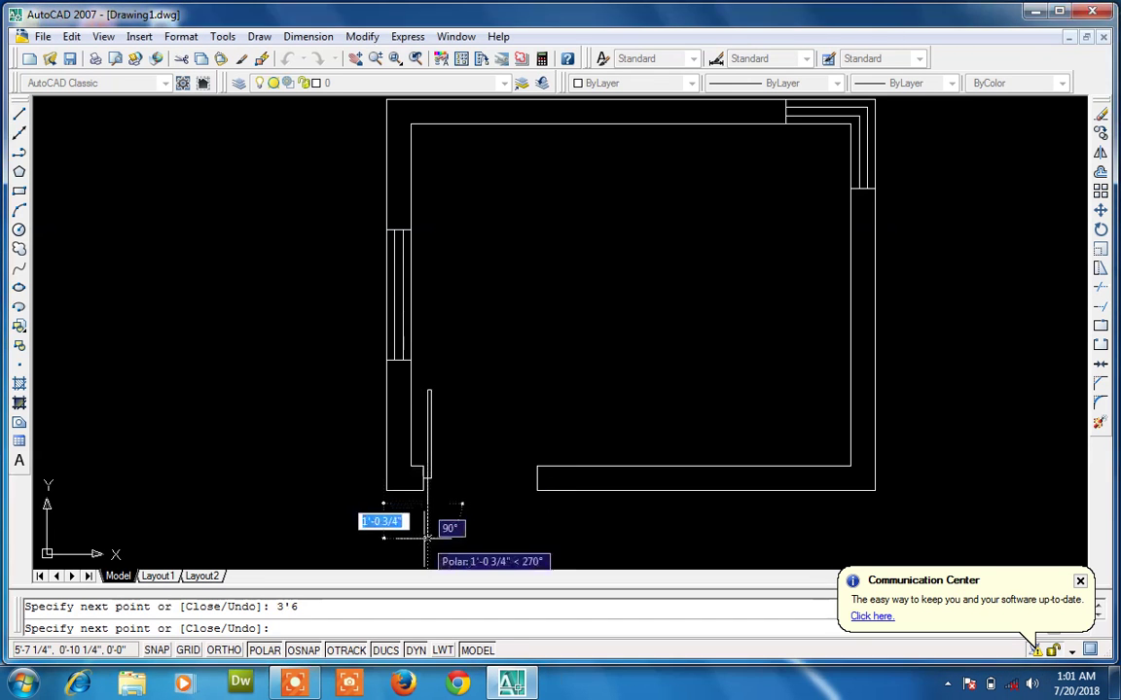
{"action": "key", "text": "Escape"}
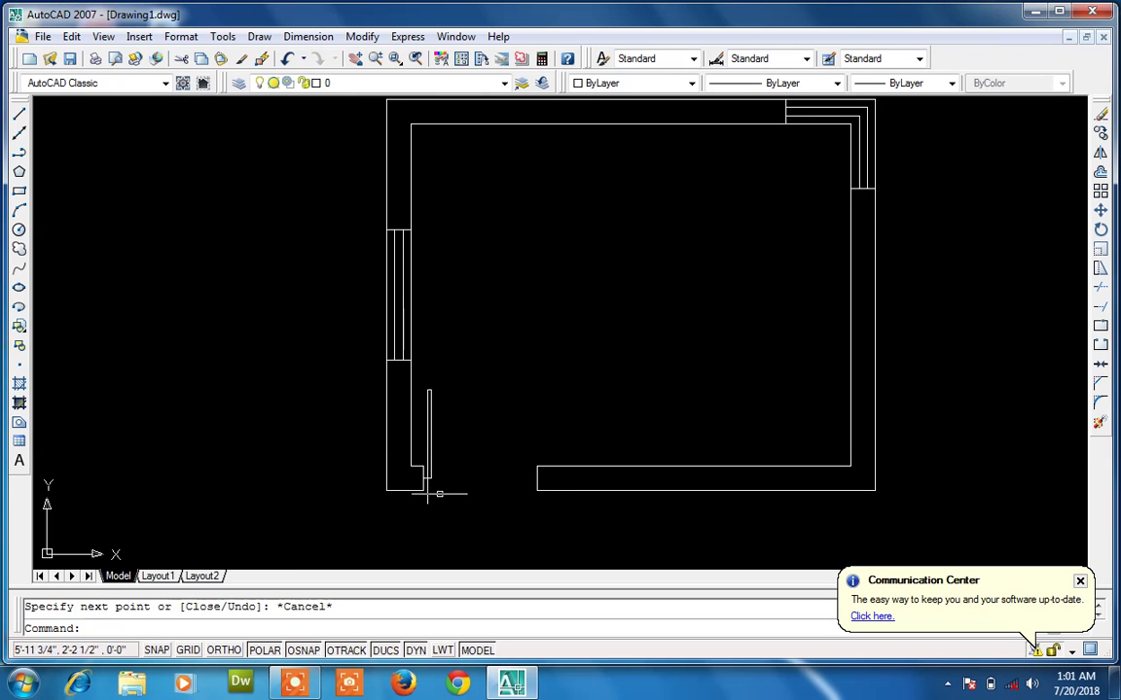
Step: Erase all four lines of the door leaf at the opening's left jamb
{"action": "left_click", "coordinate": [429, 497]}
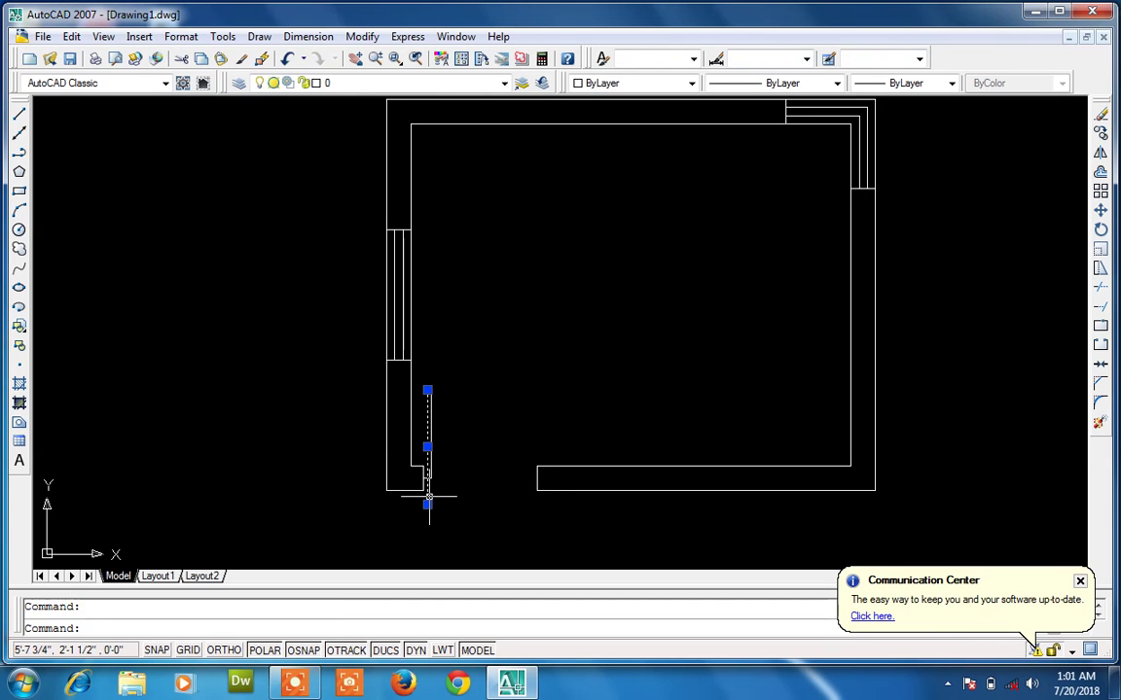
{"action": "key", "text": "Delete"}
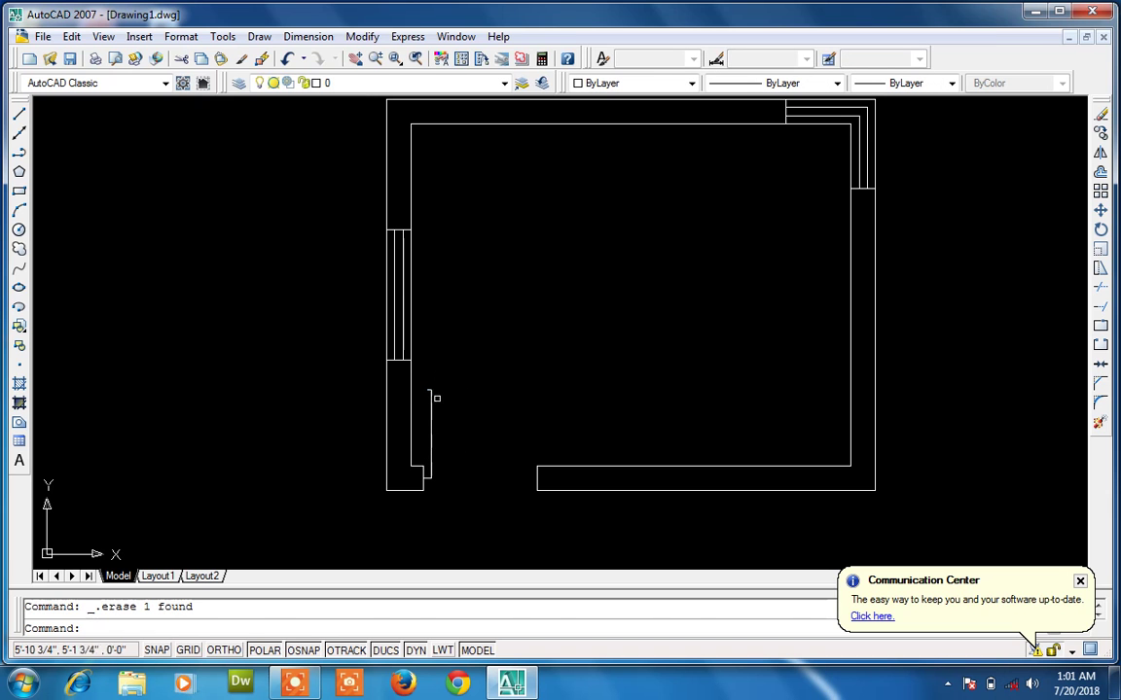
{"action": "left_click", "coordinate": [438, 384]}
{"action": "left_click", "coordinate": [427, 496]}
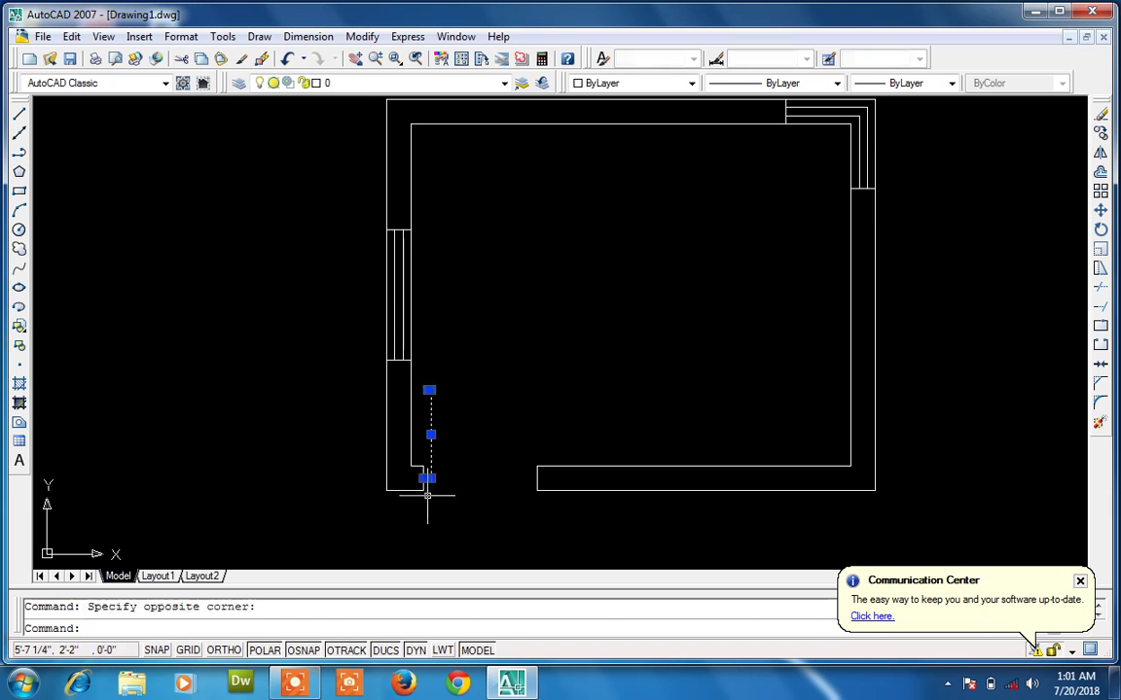
{"action": "key", "text": "Delete"}
Step: Draw the door leaf with lines from the left jamb's midpoint: 3" right, 3'6" up, 1.5" left and 3'6" down
{"action": "type", "text": "l"}
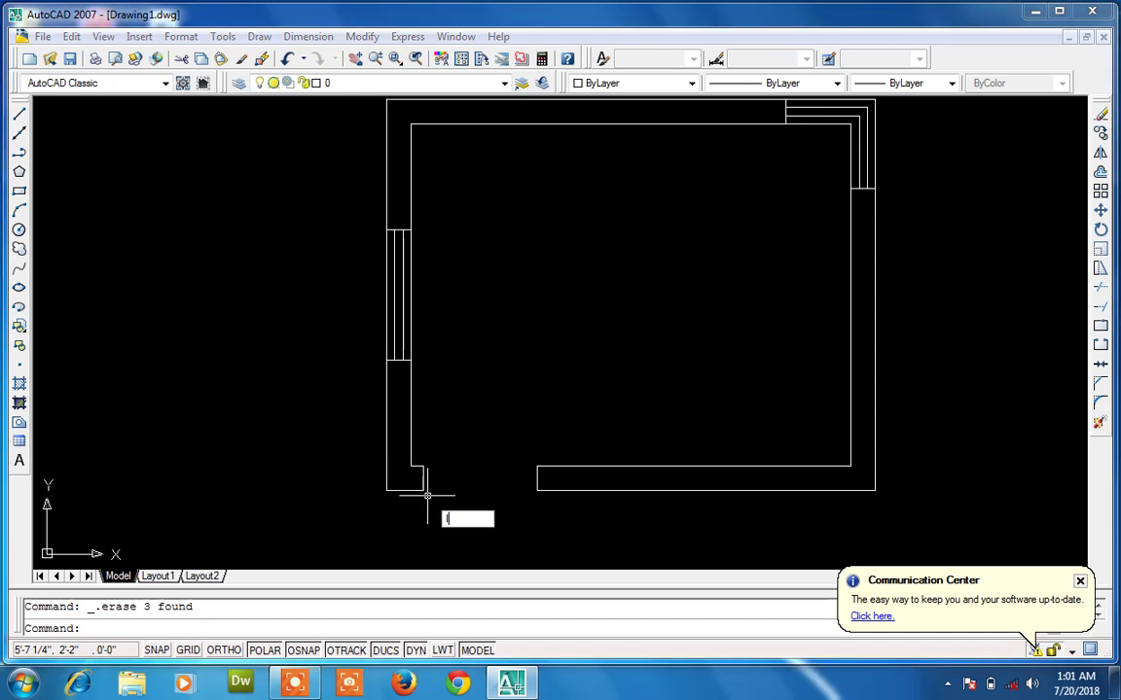
{"action": "key", "text": "Return"}
{"action": "left_click", "coordinate": [422, 478]}
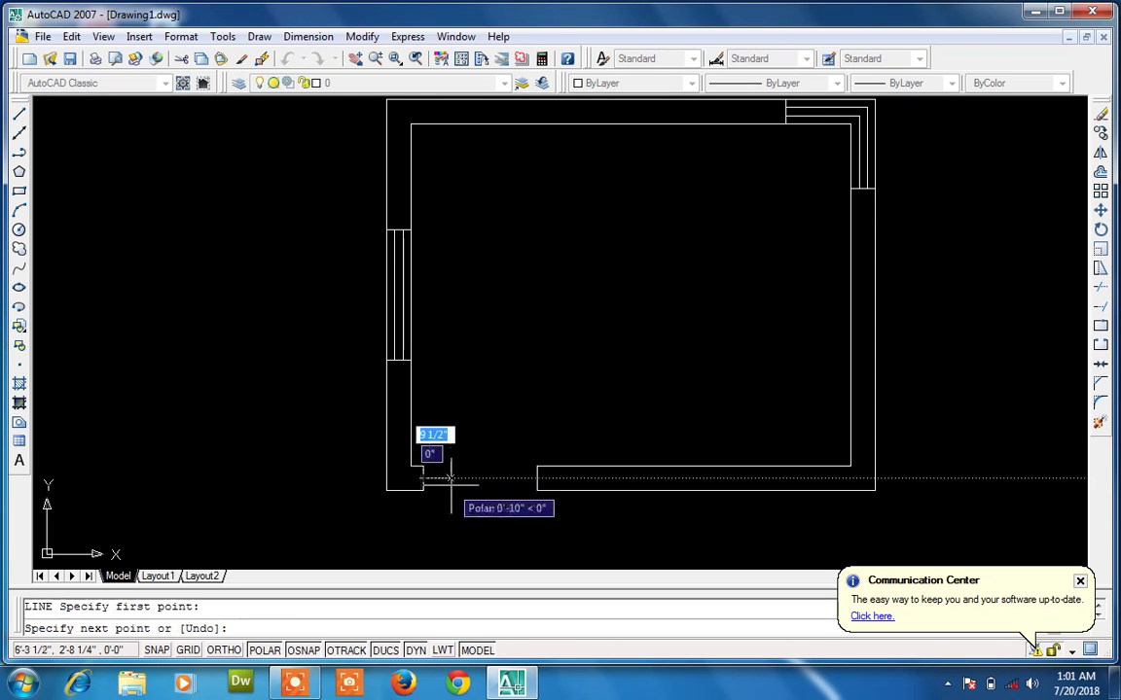
{"action": "type", "text": "3"}
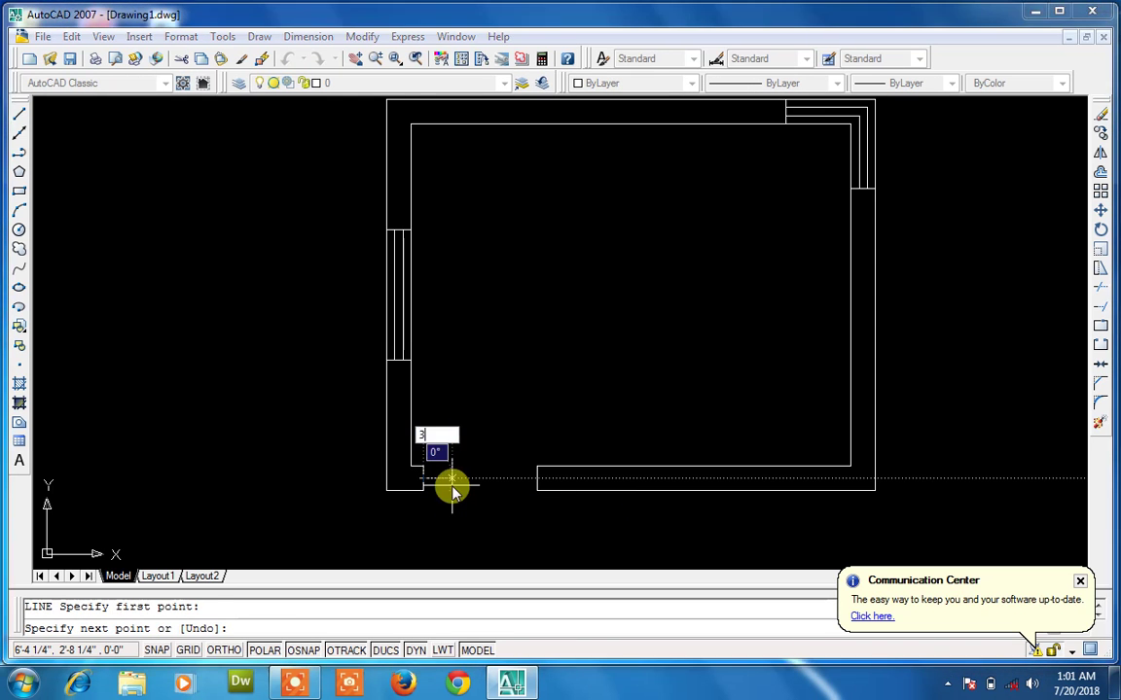
{"action": "key", "text": "Return"}
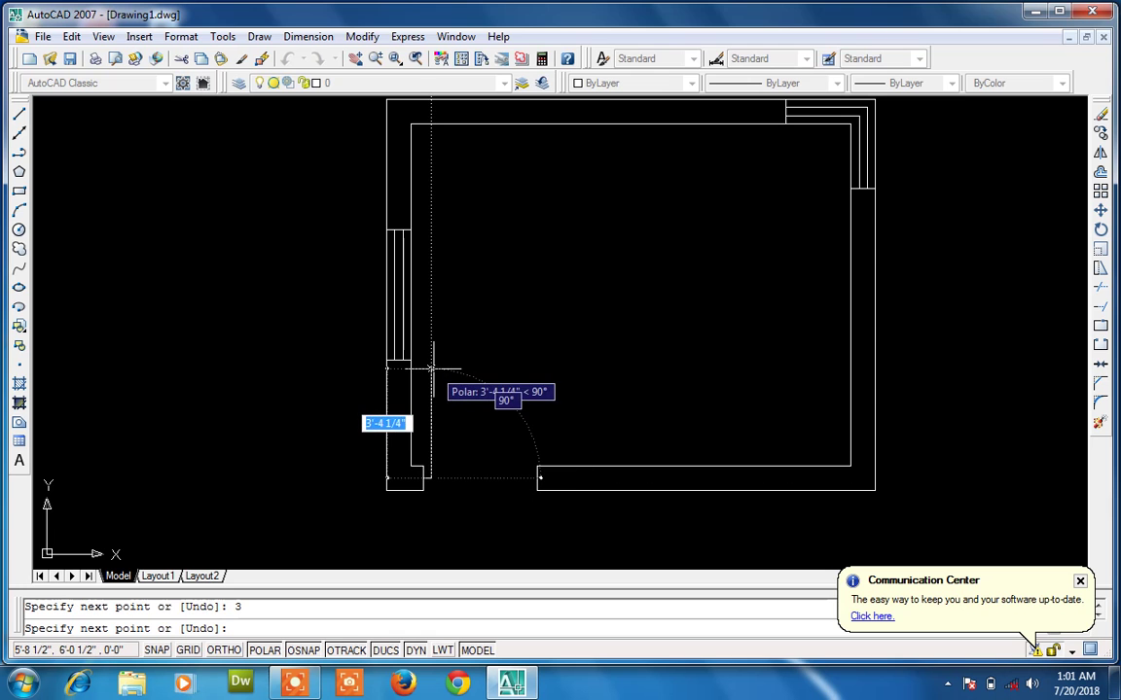
{"action": "type", "text": "3'"}
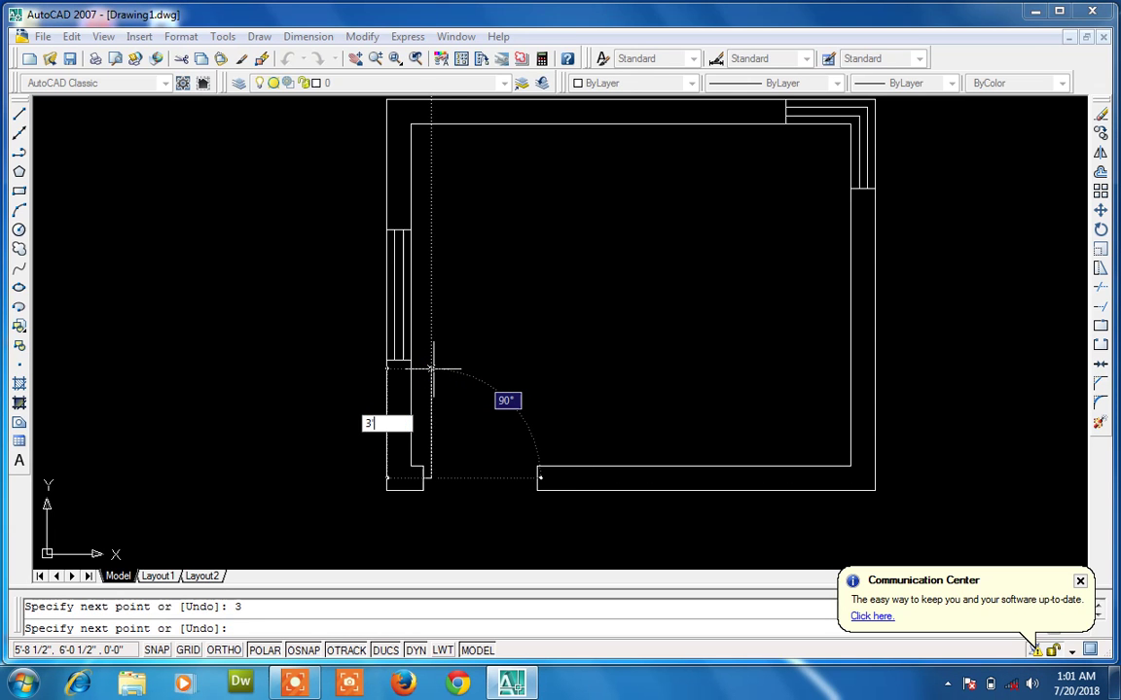
{"action": "type", "text": "6"}
{"action": "key", "text": "Return"}
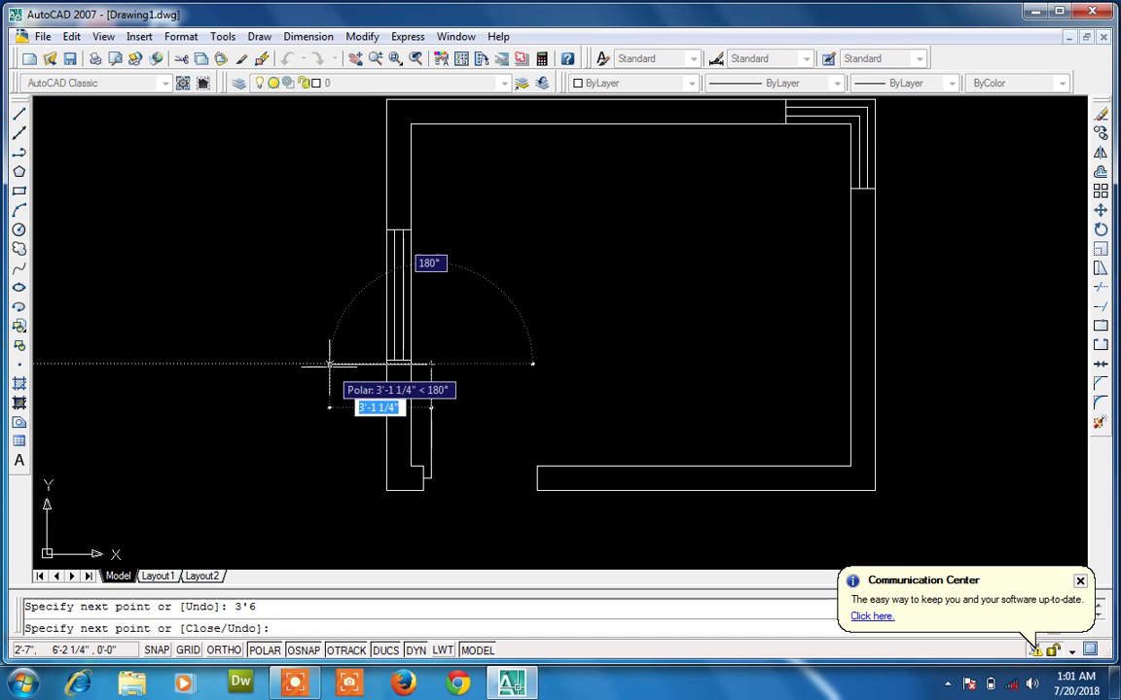
{"action": "type", "text": "1."}
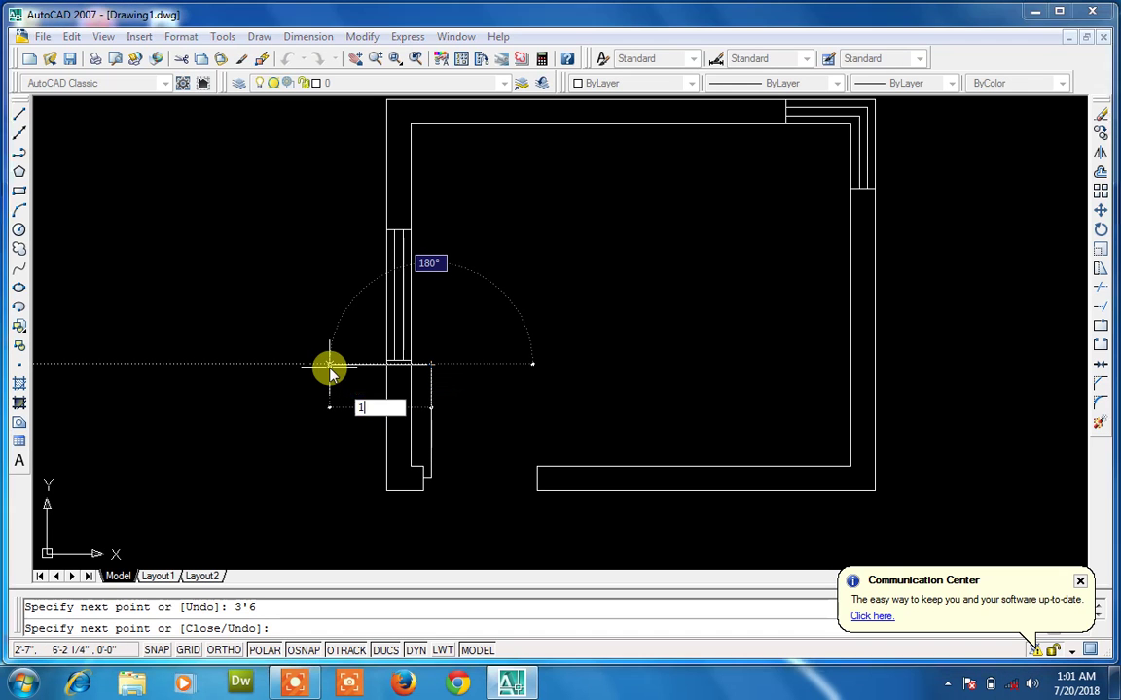
{"action": "type", "text": "5"}
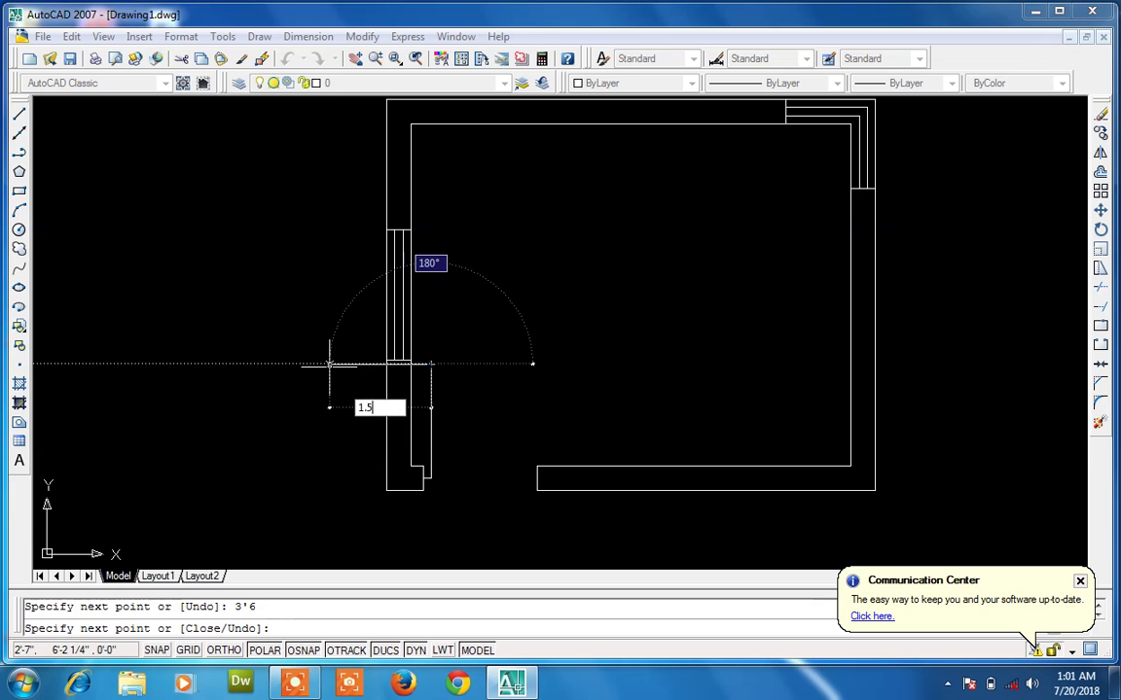
{"action": "key", "text": "Return"}
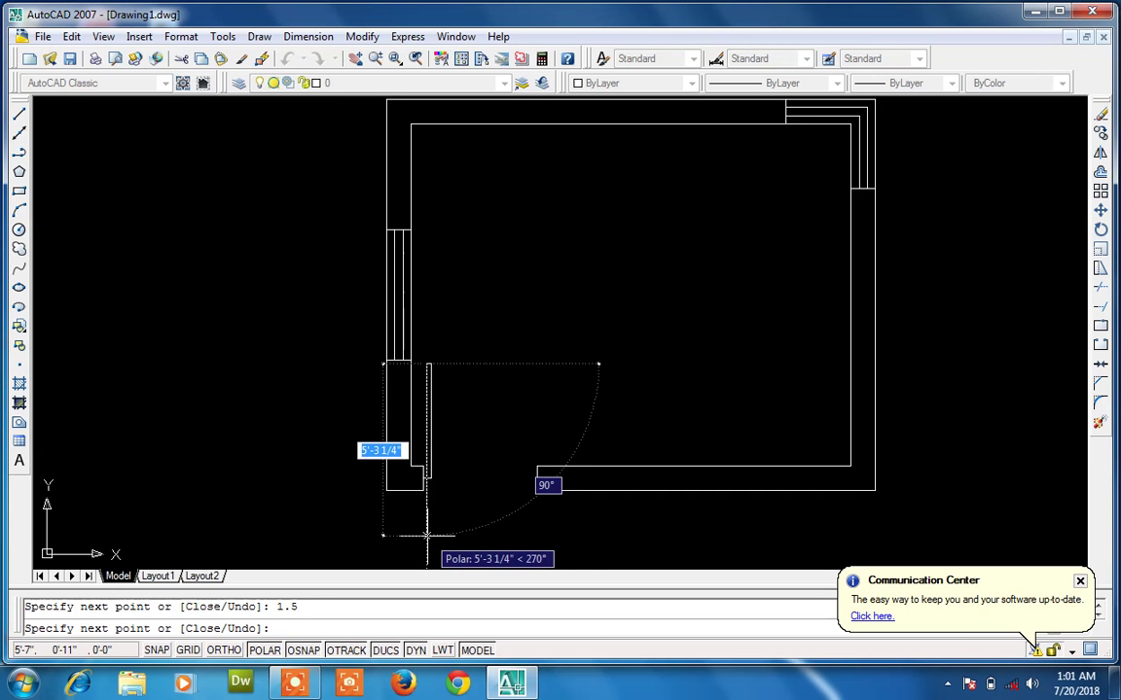
{"action": "type", "text": "3'6"}
{"action": "key", "text": "Return"}
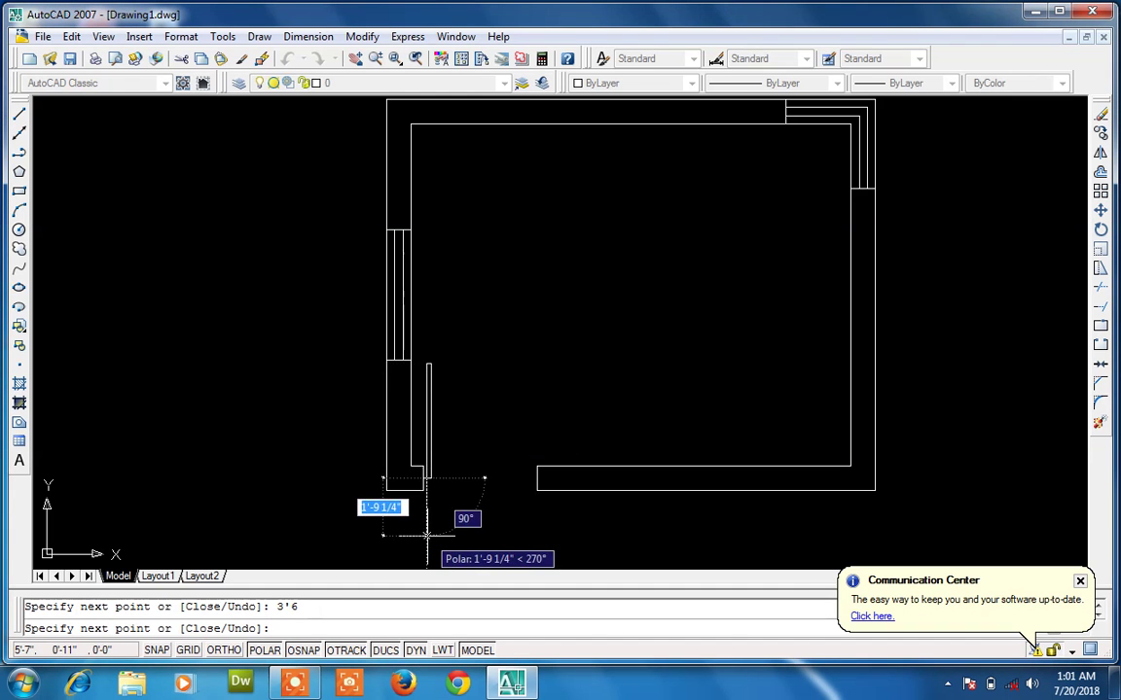
{"action": "key", "text": "Escape"}
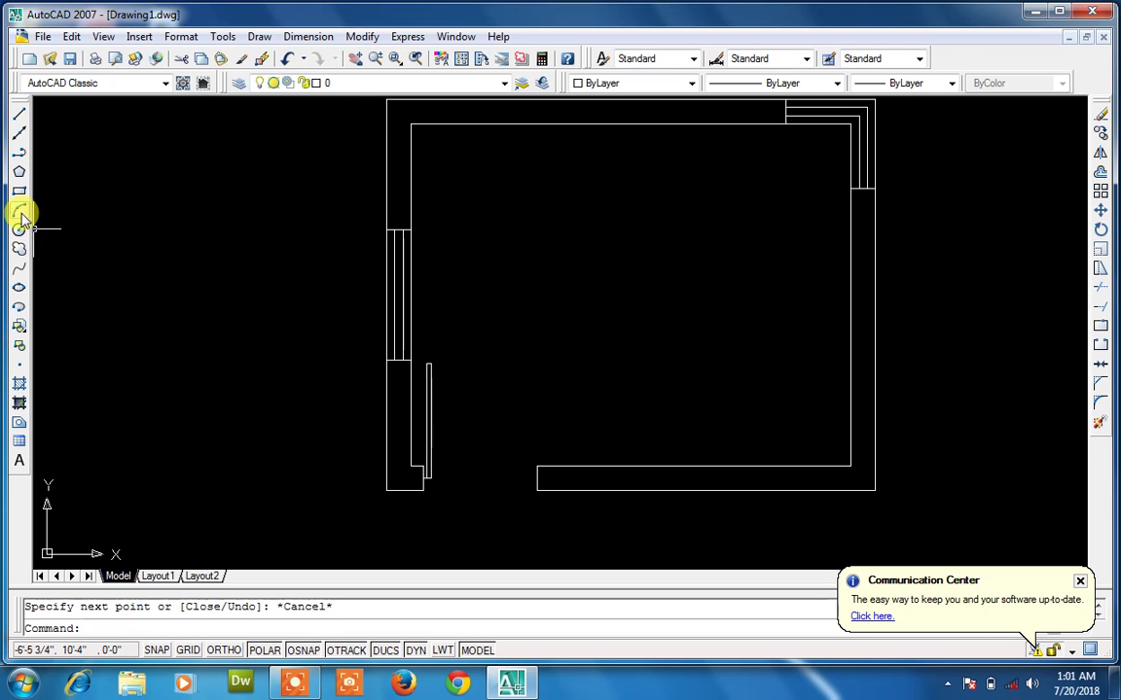
Step: Draw the door swing as a three-point arc from the leaf's upper end through the right jamb's inner corner to its midpoint
{"action": "type", "text": "a"}
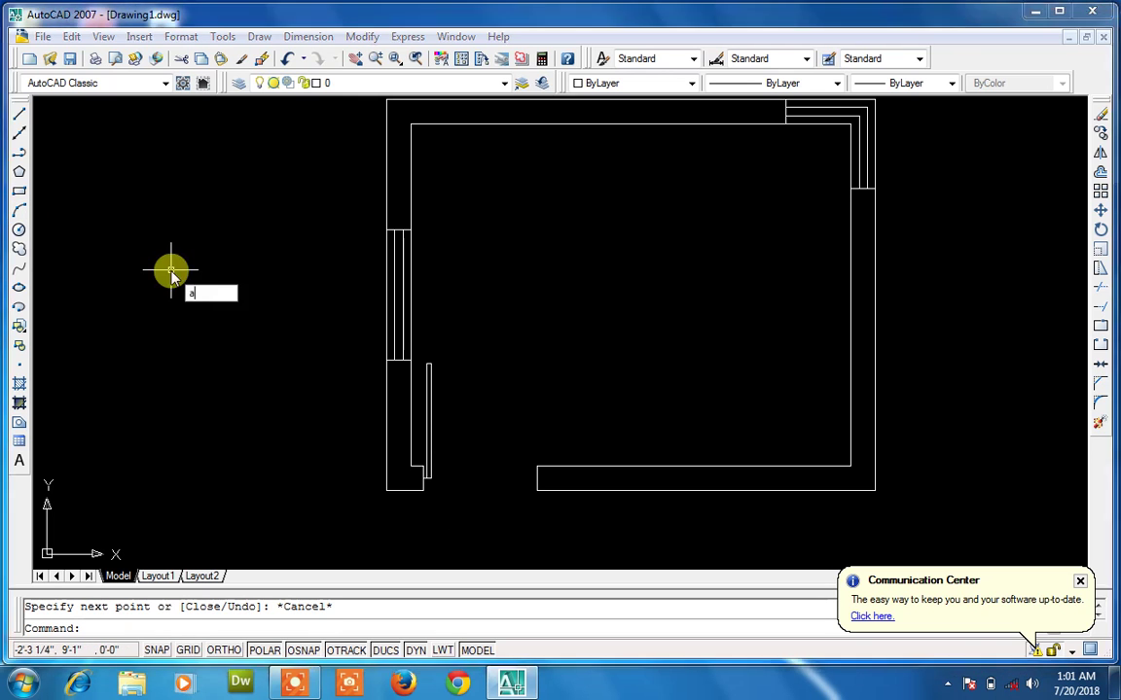
{"action": "key", "text": "Return"}
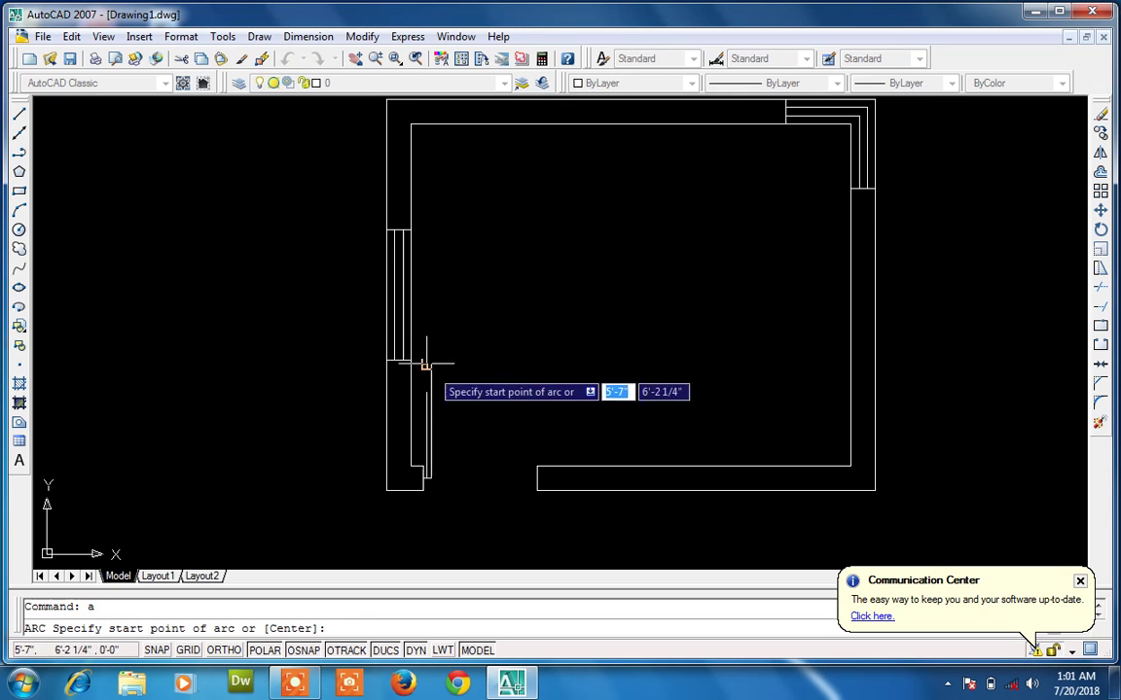
{"action": "left_click", "coordinate": [428, 365]}
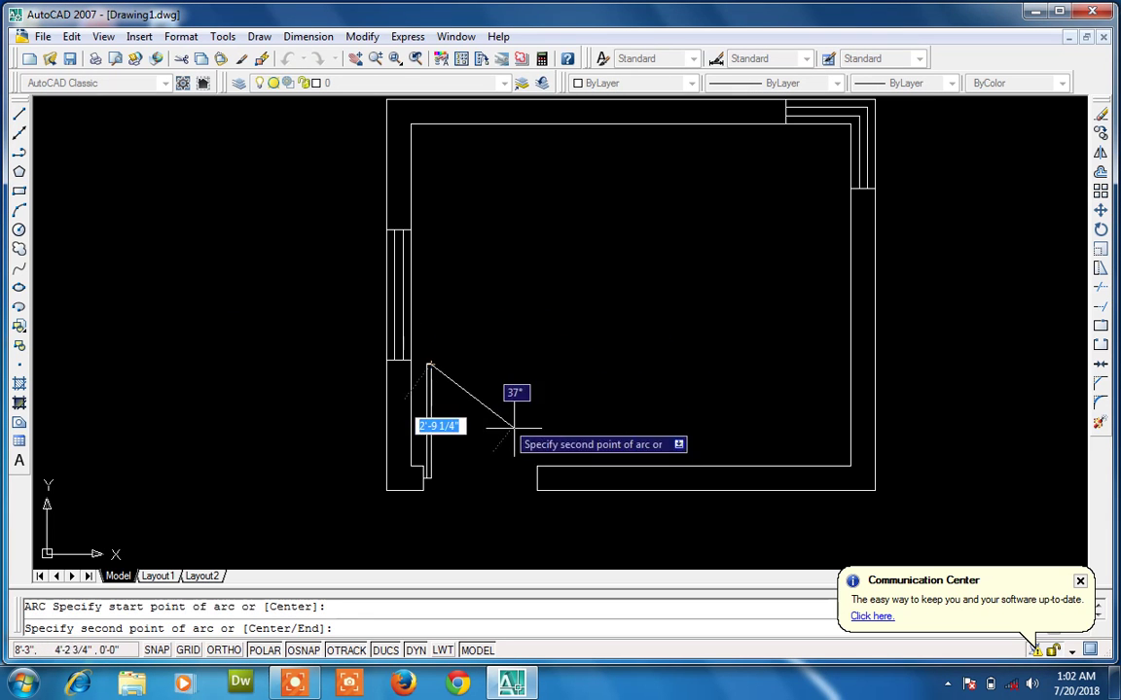
{"action": "left_click", "coordinate": [537, 466]}
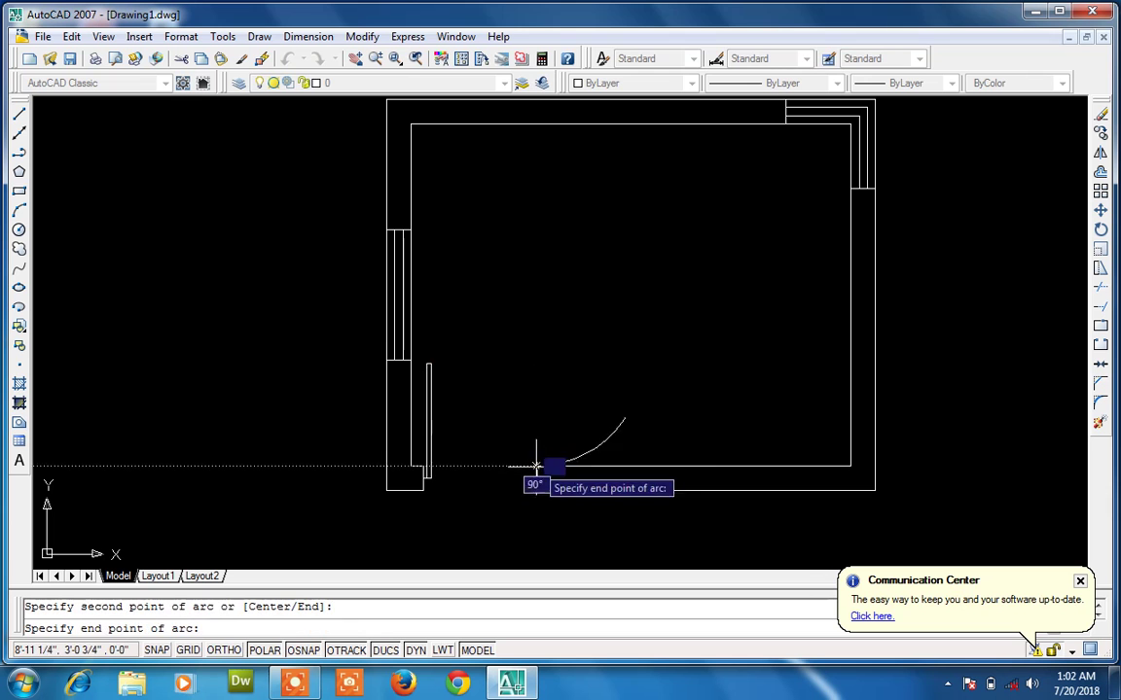
{"action": "left_click", "coordinate": [537, 477]}
{"action": "left_click", "coordinate": [549, 537]}
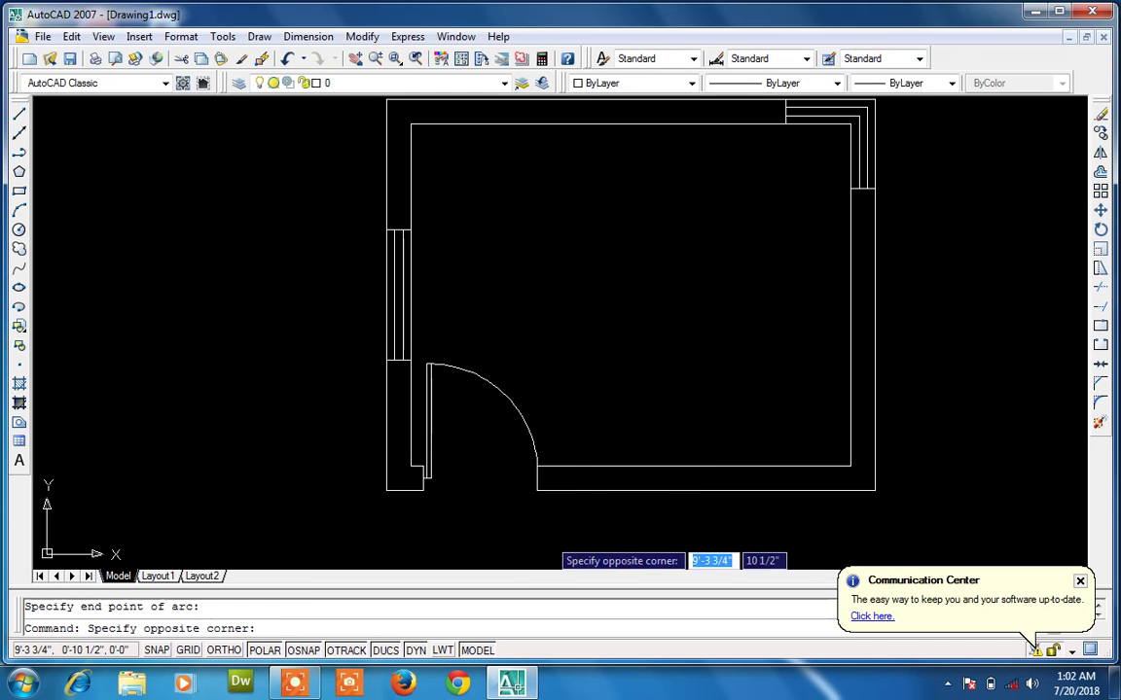